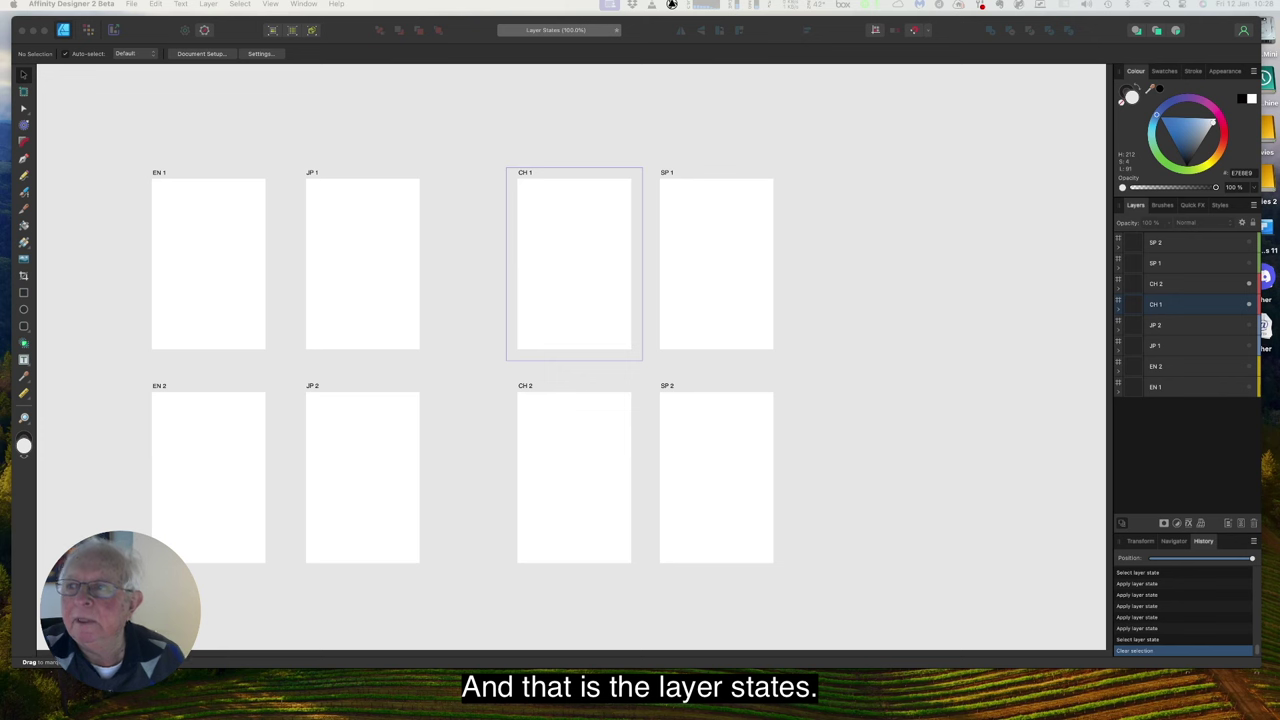
Activate the Layer States document and nudge the floating States panel slightly to the right
{"action": "left_click", "coordinate": [1035, 345]}
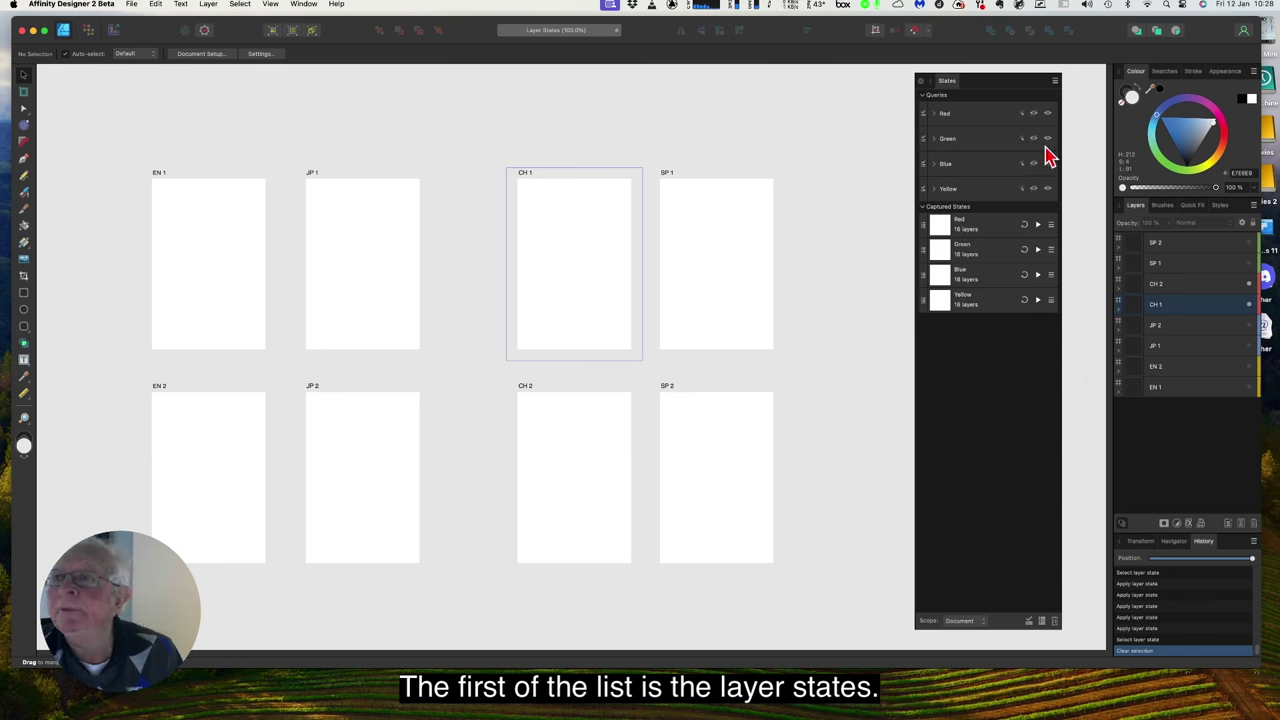
{"action": "mouse_move", "coordinate": [1008, 93]}
{"action": "left_mouse_down"}
{"action": "mouse_move", "coordinate": [974, 94]}
{"action": "mouse_move", "coordinate": [1020, 102]}
{"action": "left_mouse_up"}
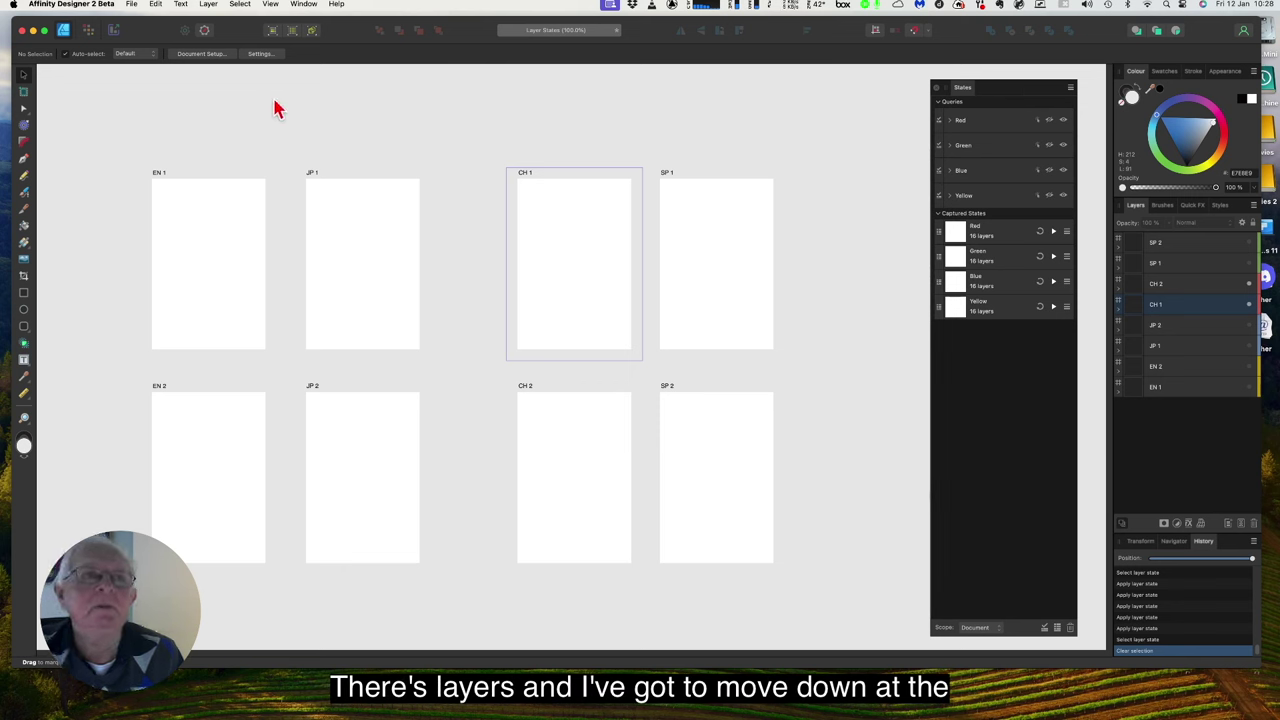
{"action": "left_click", "coordinate": [302, 6]}
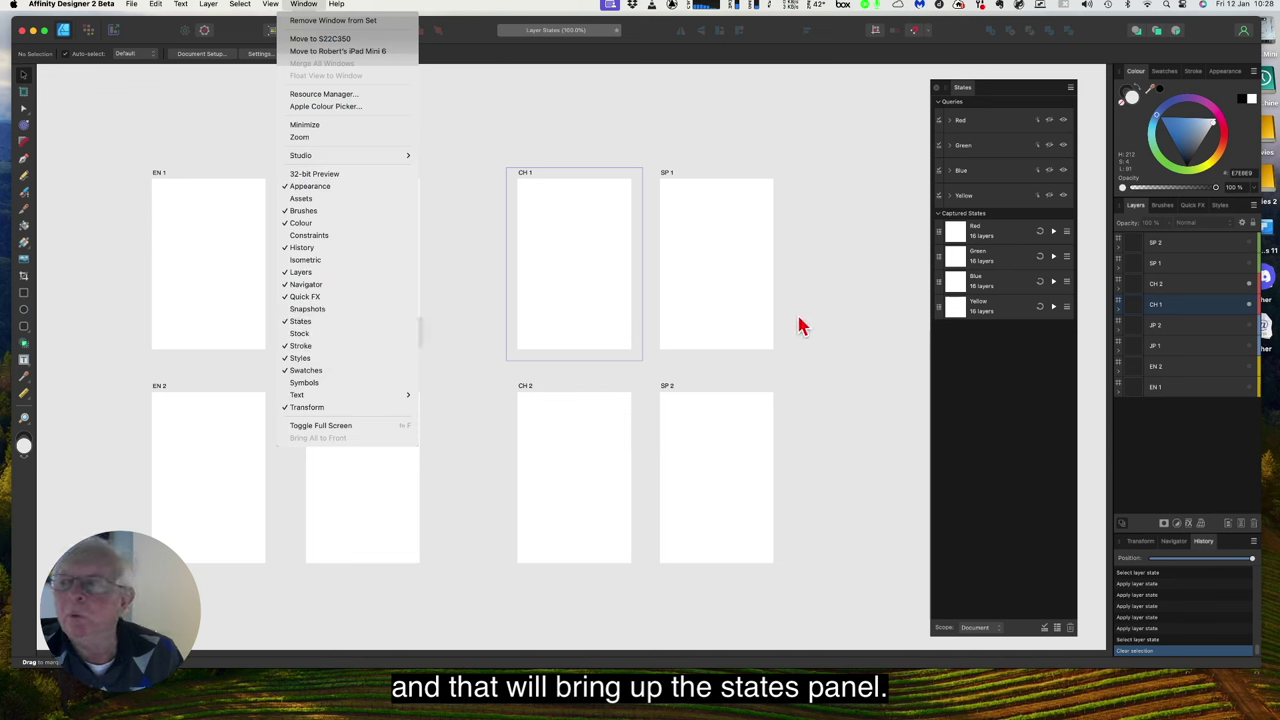
{"action": "left_click", "coordinate": [1008, 100]}
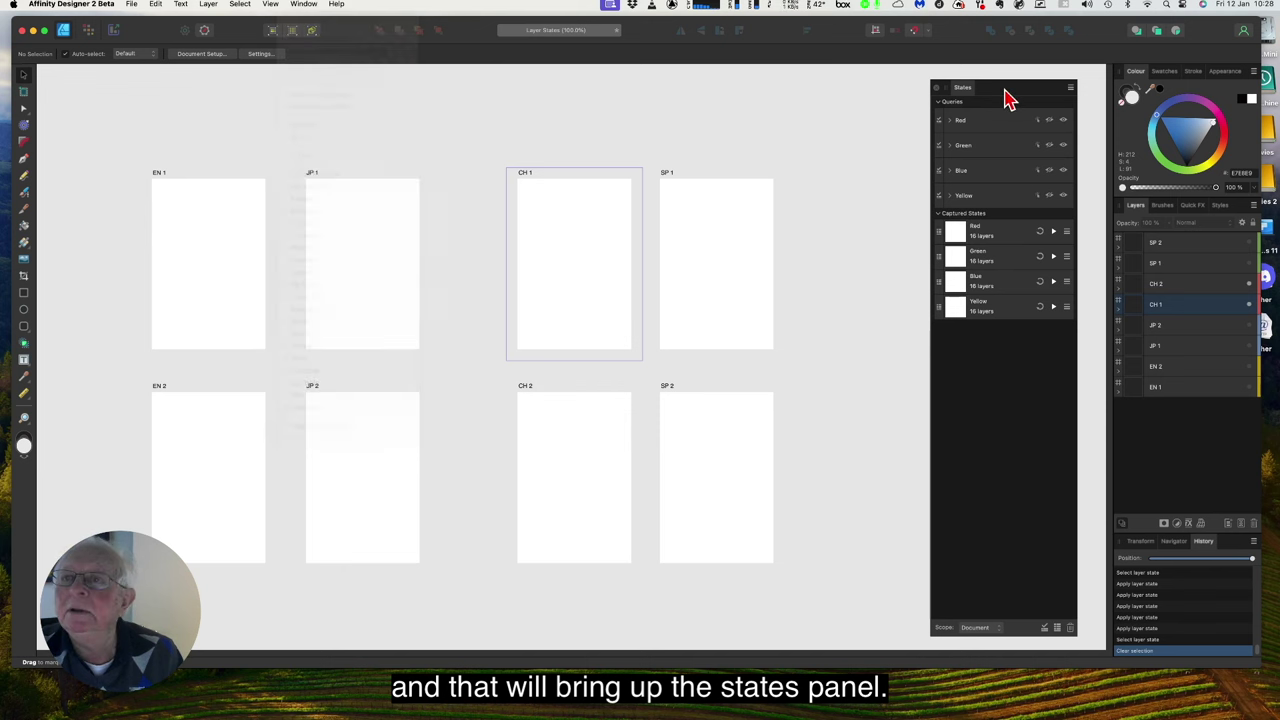
{"action": "left_click", "coordinate": [939, 104]}
{"action": "left_click", "coordinate": [939, 104]}
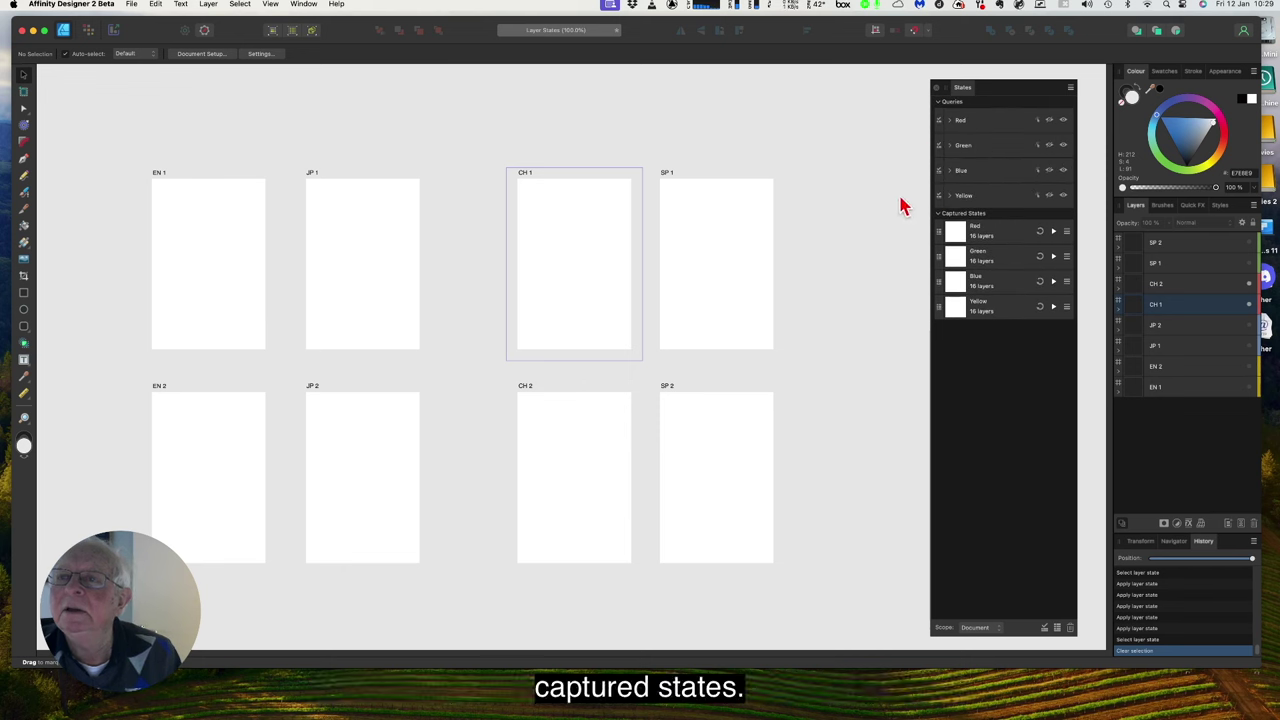
{"action": "left_click", "coordinate": [938, 213]}
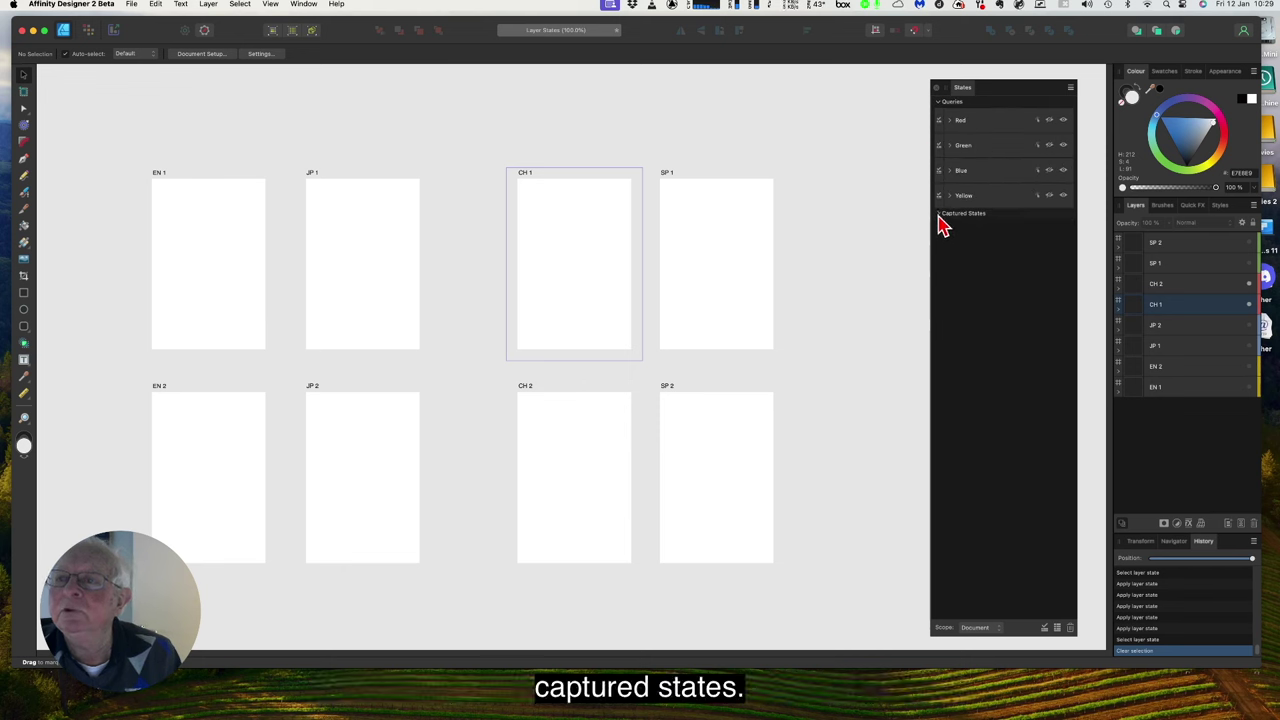
{"action": "left_click", "coordinate": [937, 213]}
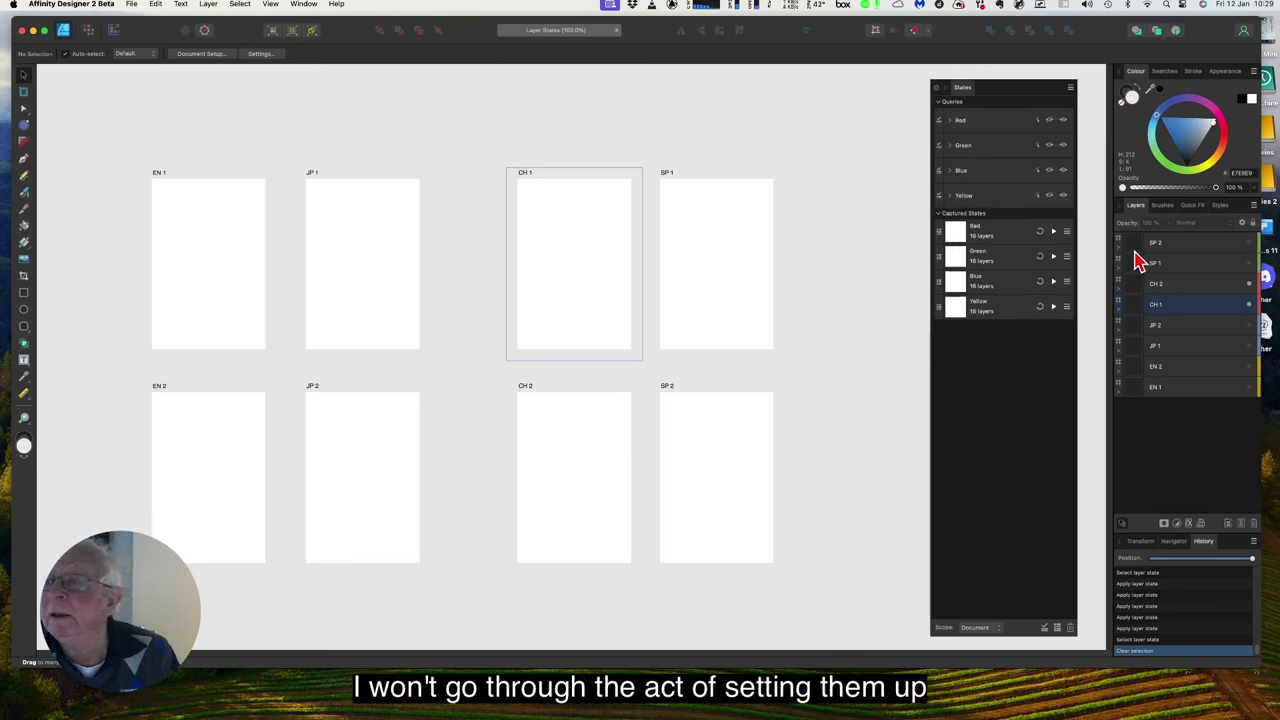
Select the SP 2, CH 2, CH 1 and EN 2 artboards in turn, ending on CH 2
{"action": "left_click", "coordinate": [1191, 250]}
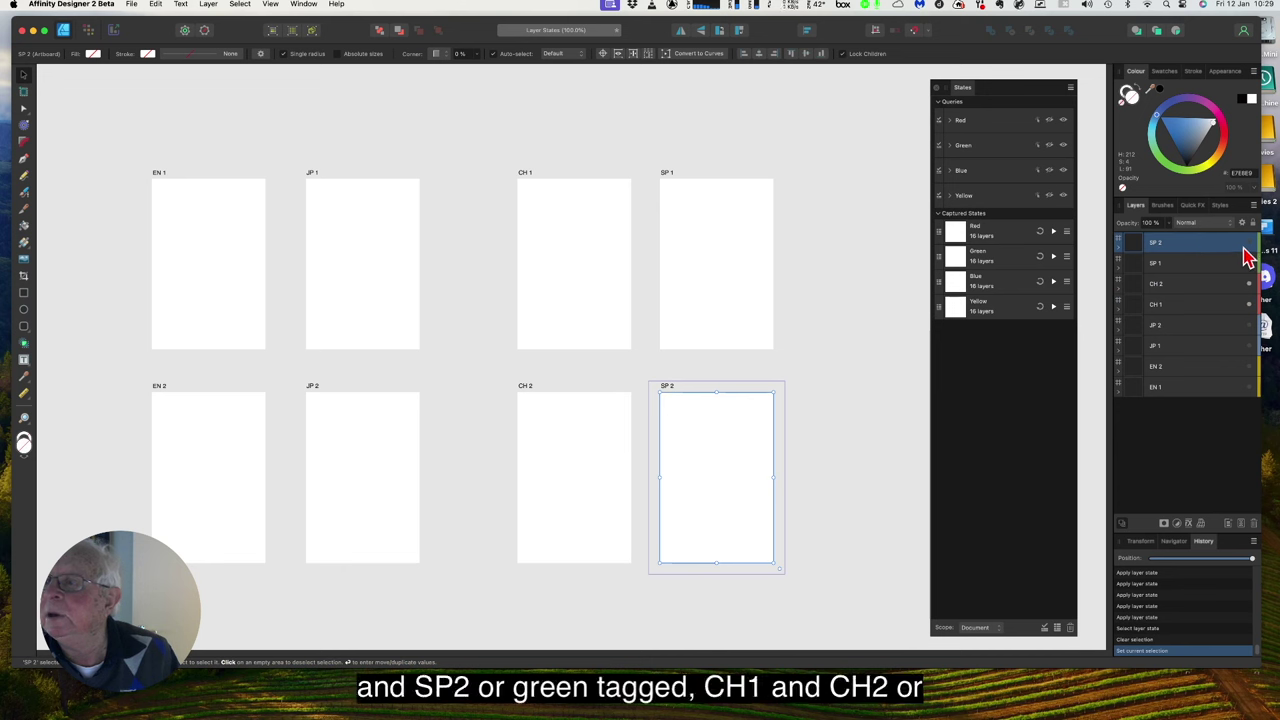
{"action": "left_click", "coordinate": [1200, 289]}
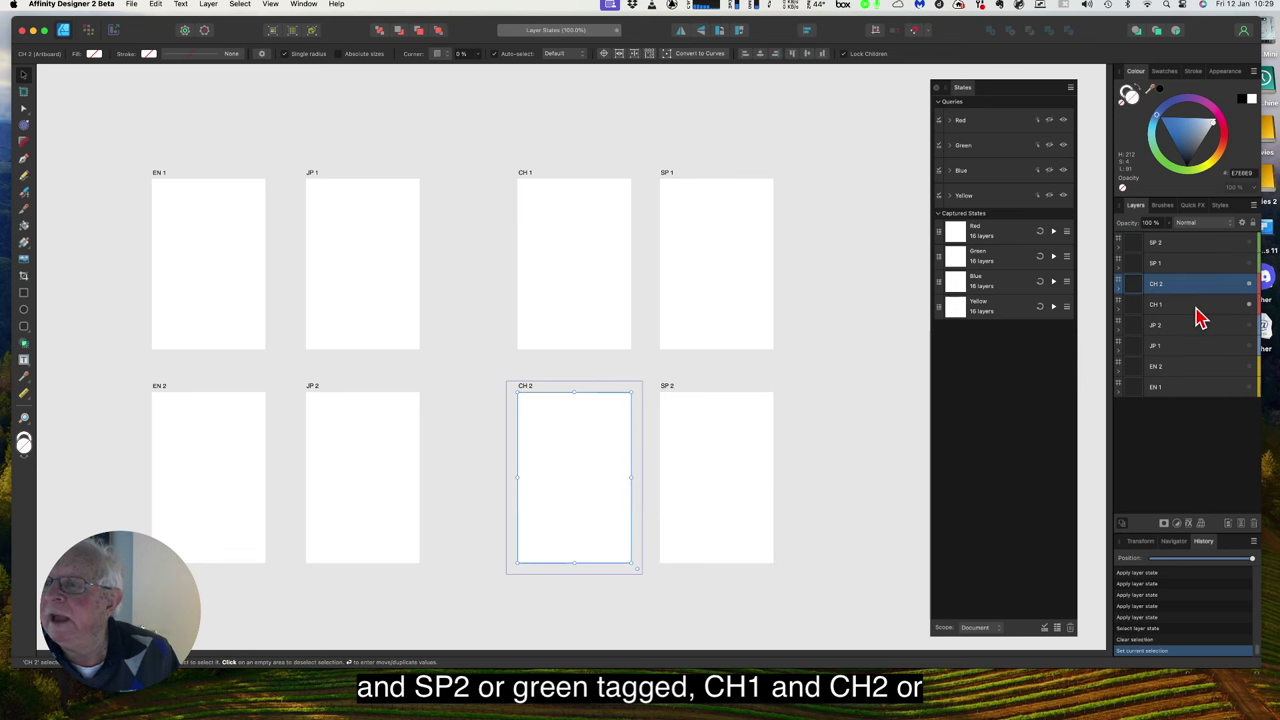
{"action": "left_click", "coordinate": [1200, 308]}
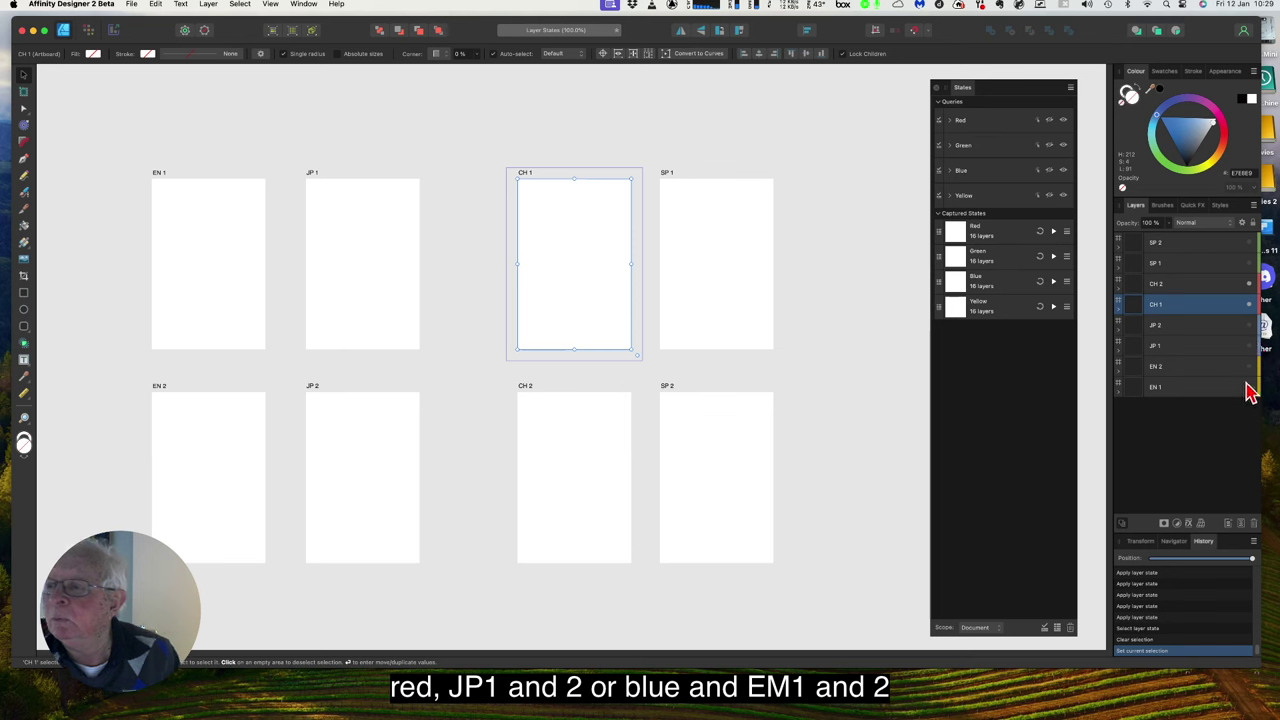
{"action": "left_click", "coordinate": [1190, 368]}
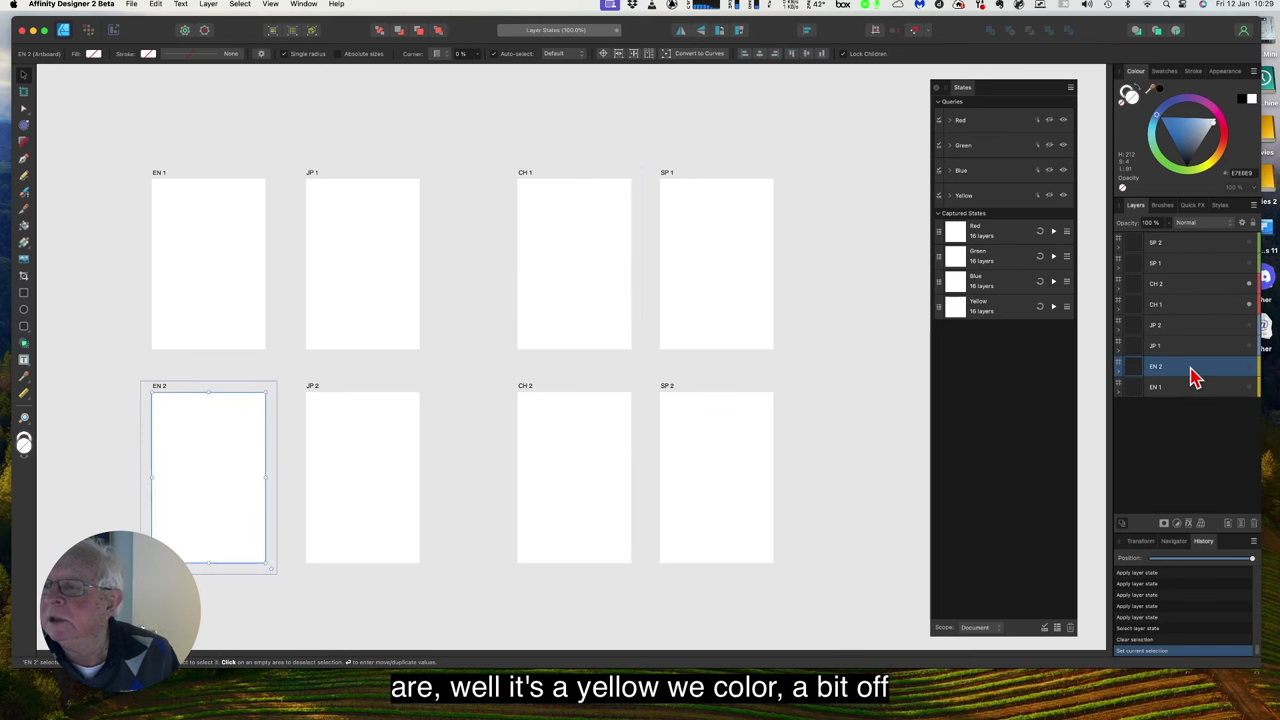
{"action": "left_click", "coordinate": [1192, 287]}
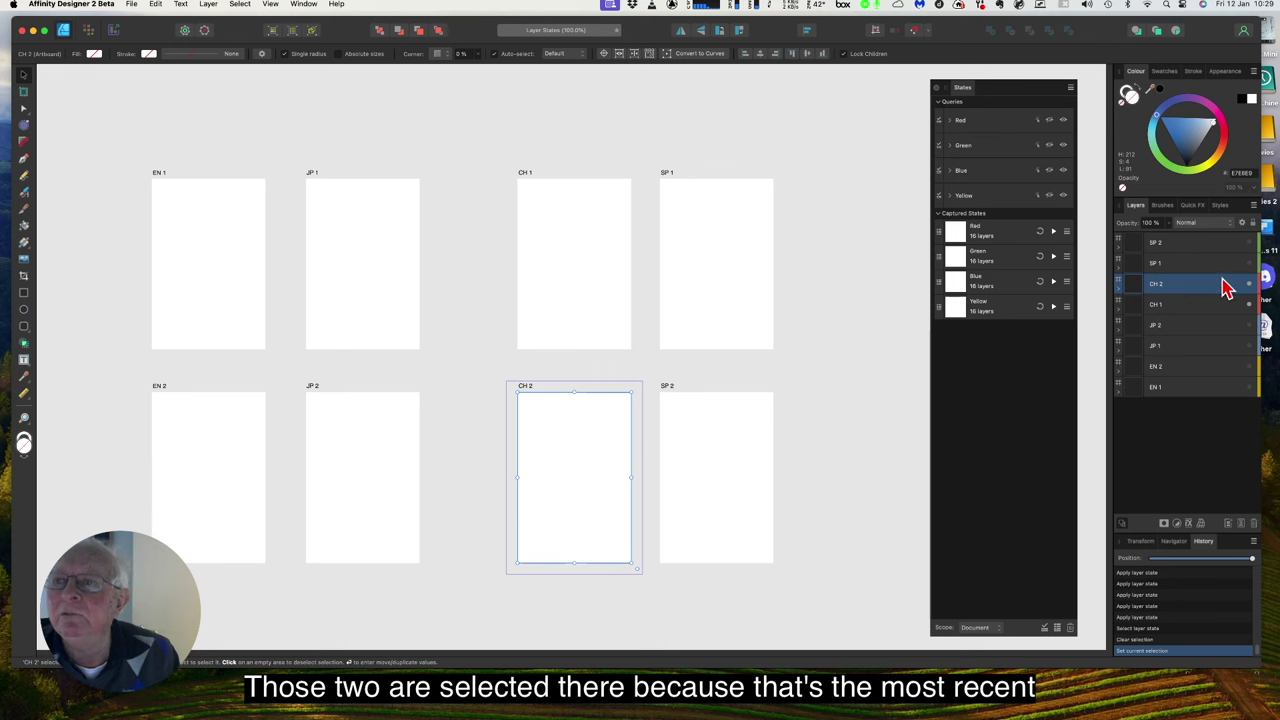
{"action": "left_click", "coordinate": [951, 121]}
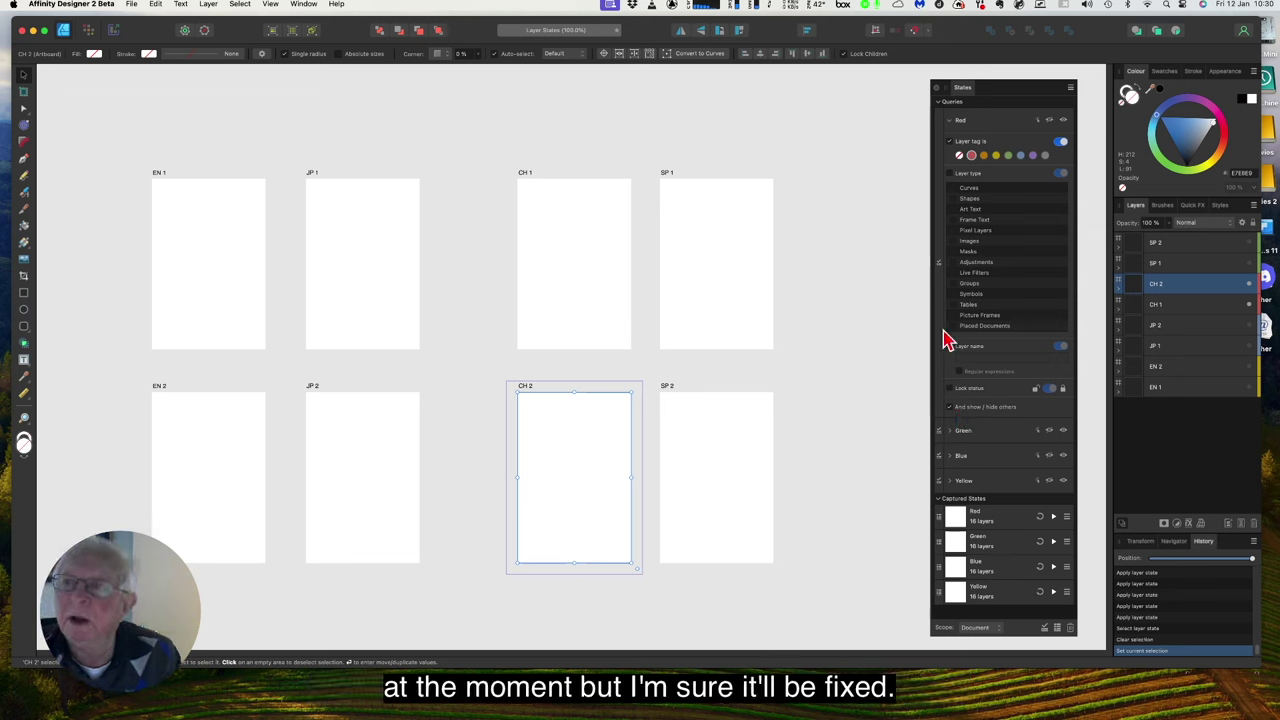
{"action": "left_click", "coordinate": [951, 122]}
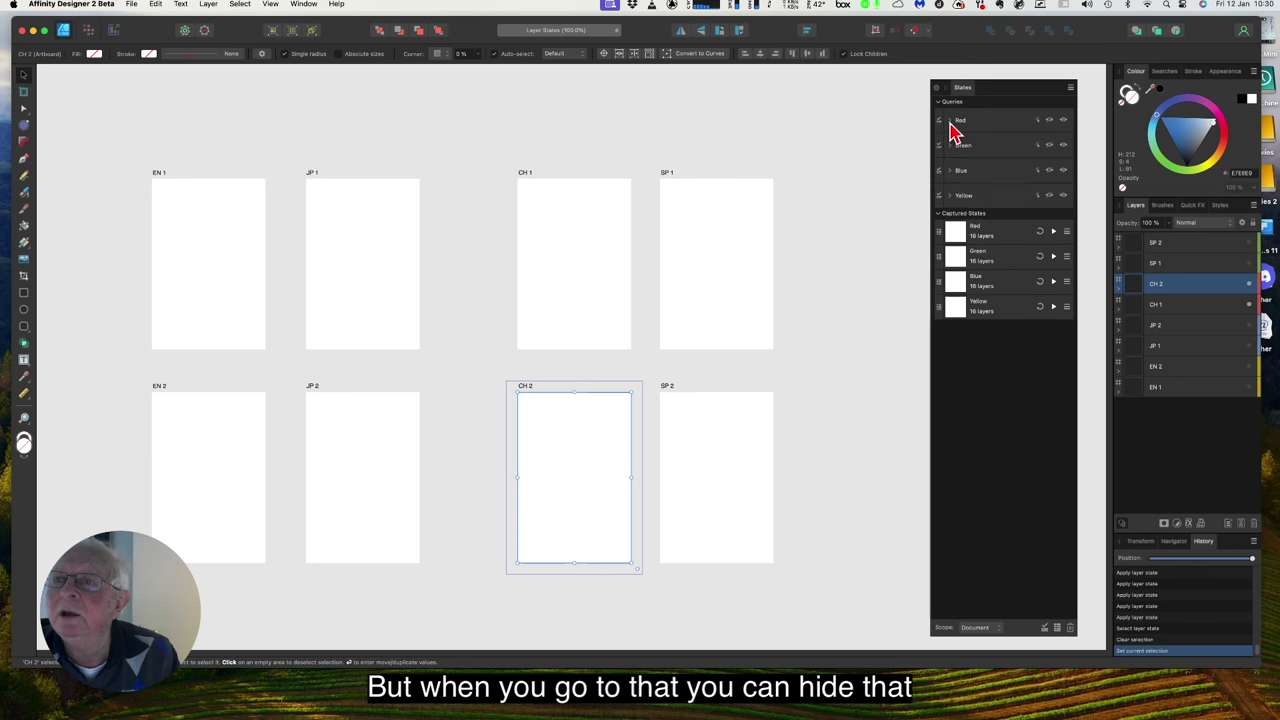
Apply the Red captured state, then select the CH 1 and CH 2 artboards matching the Red query
{"action": "left_click", "coordinate": [1052, 231]}
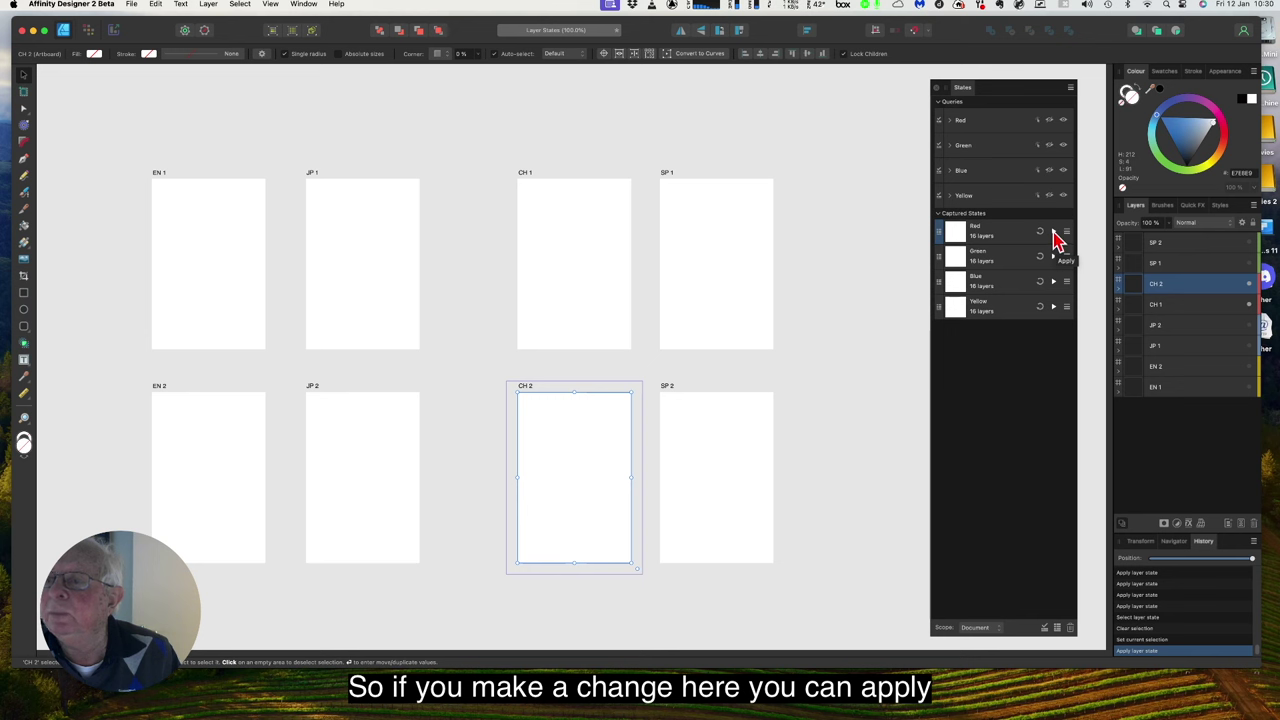
{"action": "left_click", "coordinate": [1054, 234]}
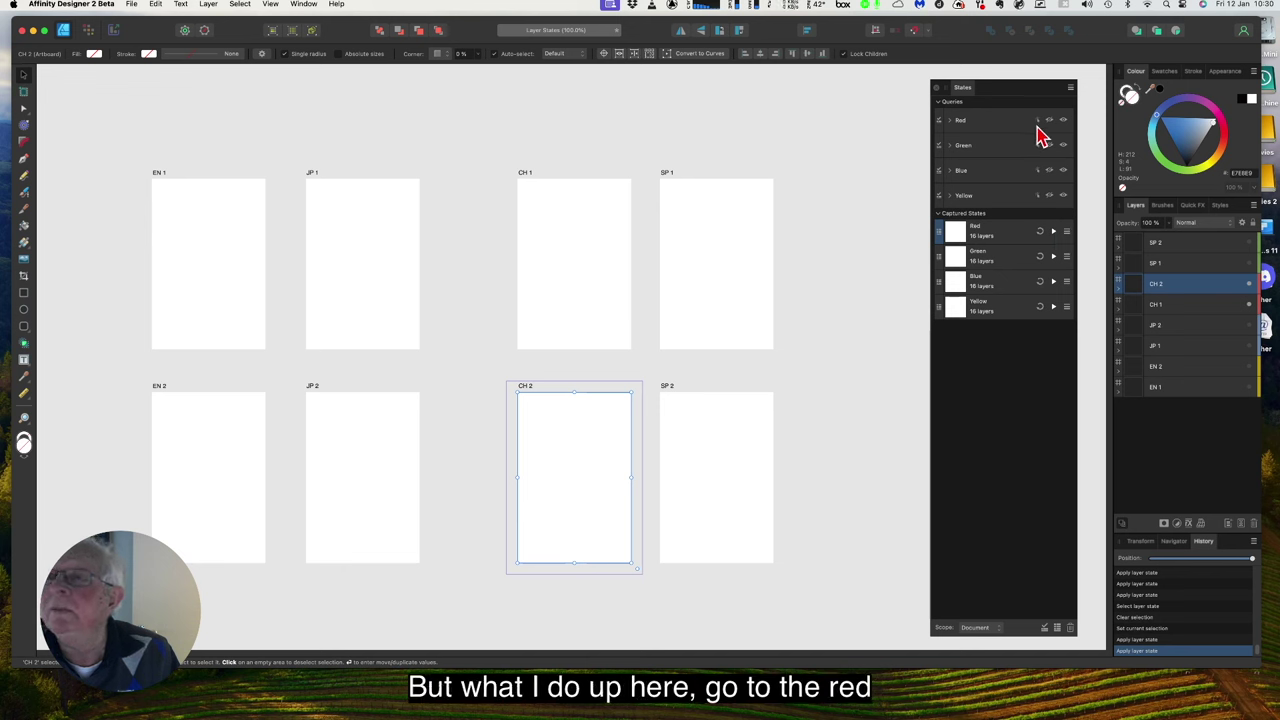
{"action": "left_click", "coordinate": [998, 124]}
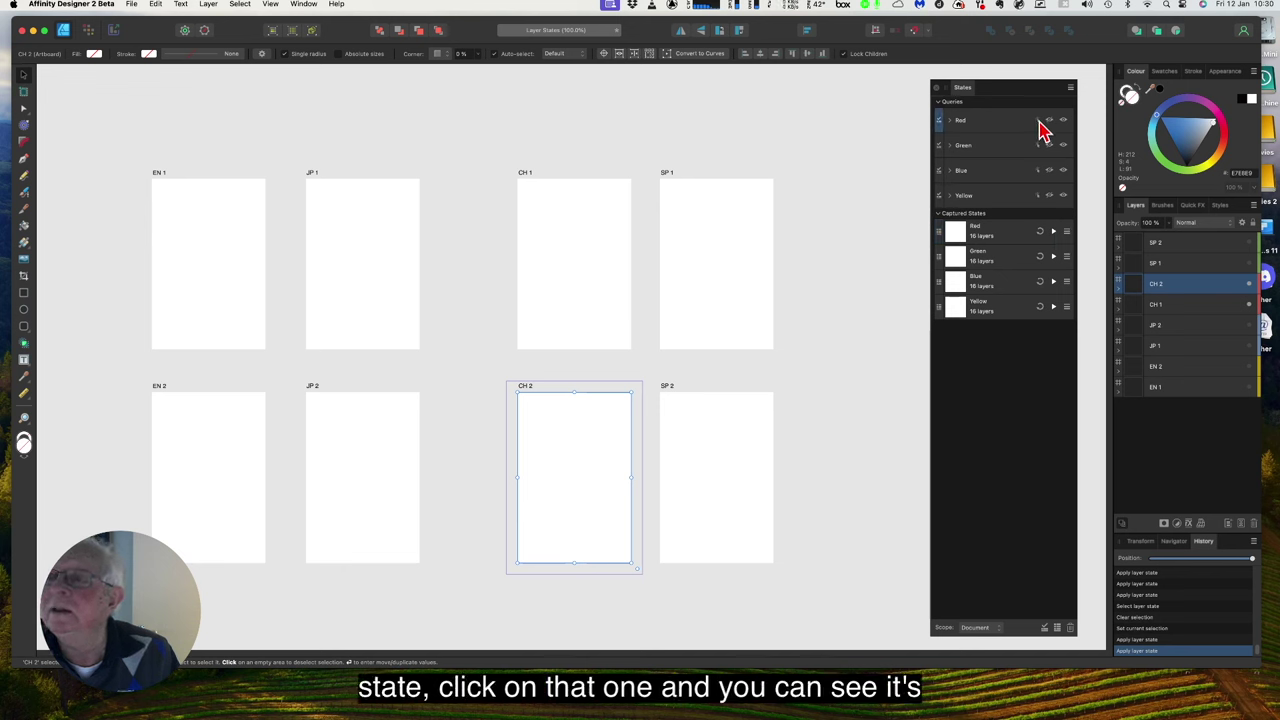
{"action": "left_click", "coordinate": [1040, 124]}
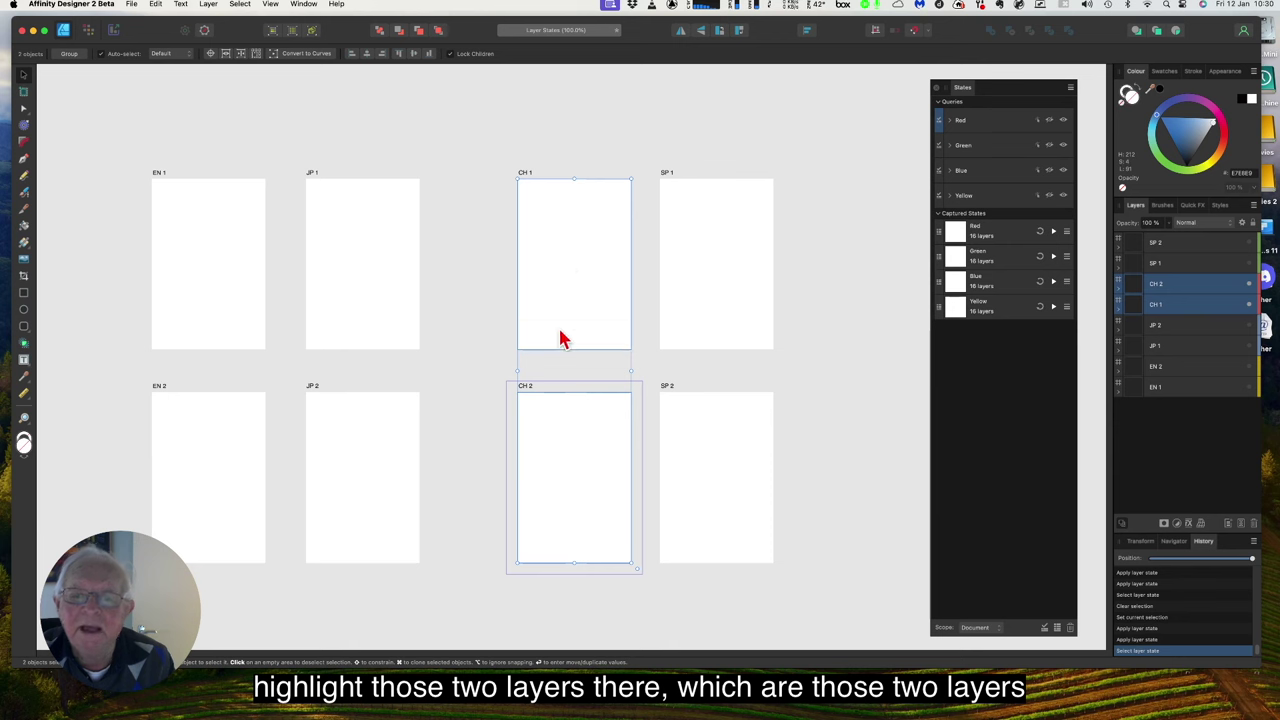
Expand CH 2 and CH 1, briefly show their hidden Chinese text, then hide it again
{"action": "left_click", "coordinate": [1121, 291]}
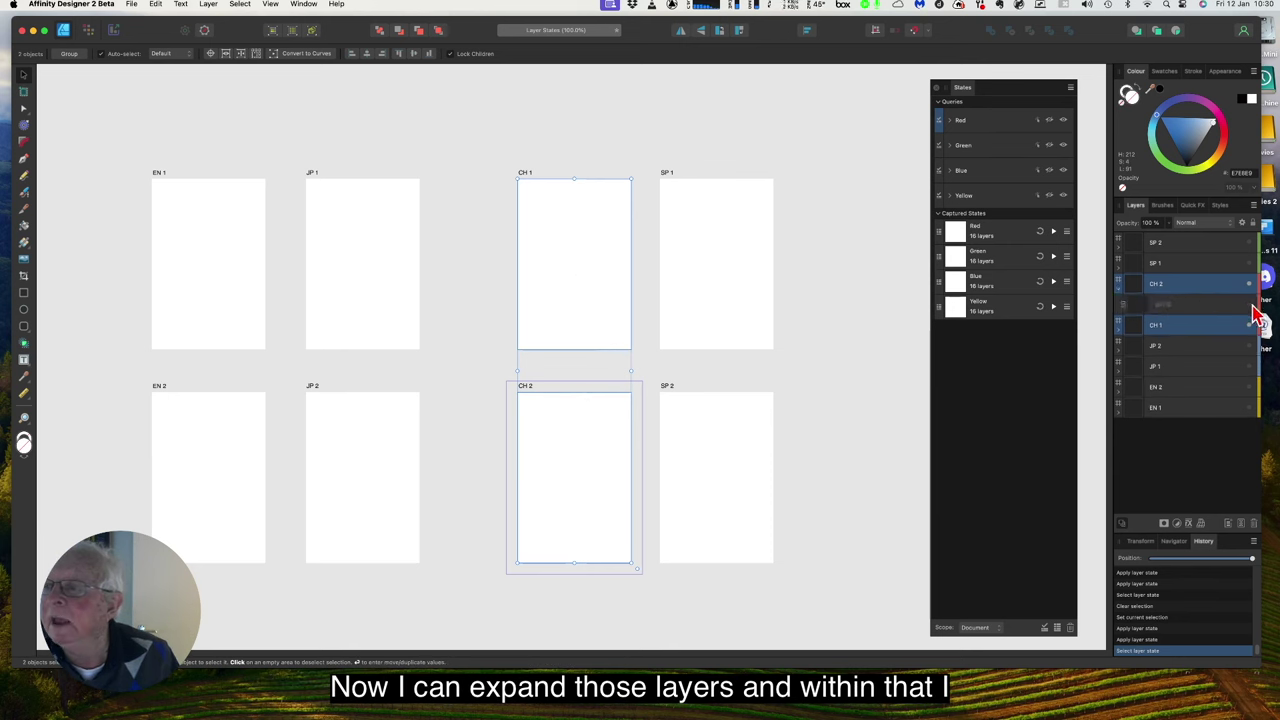
{"action": "left_click", "coordinate": [1249, 305]}
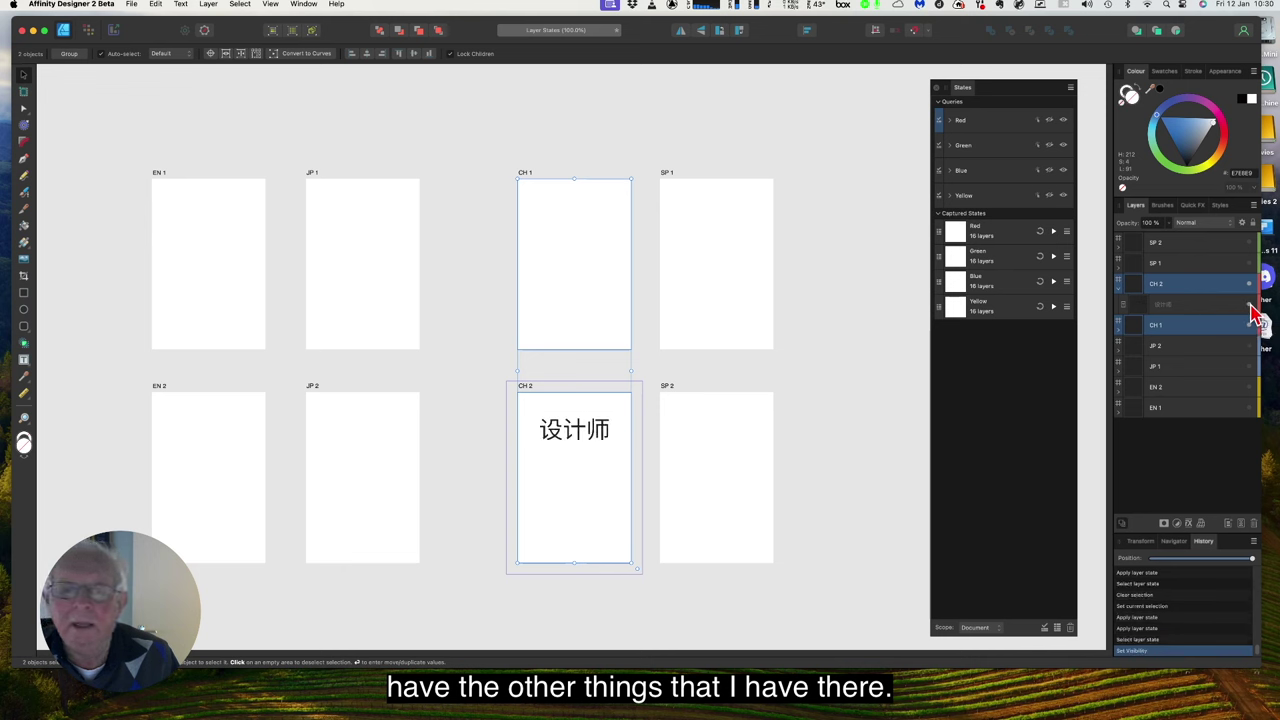
{"action": "left_click", "coordinate": [1251, 306]}
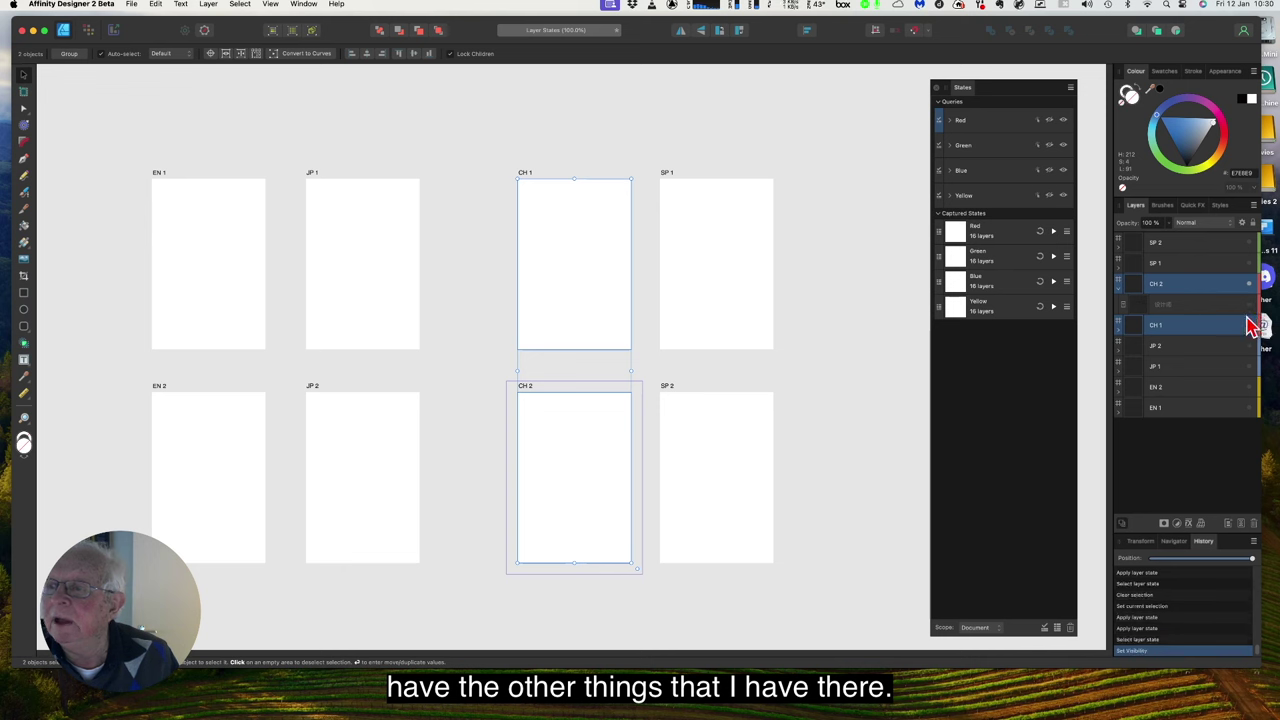
{"action": "left_click", "coordinate": [1120, 327]}
{"action": "left_click", "coordinate": [1248, 346]}
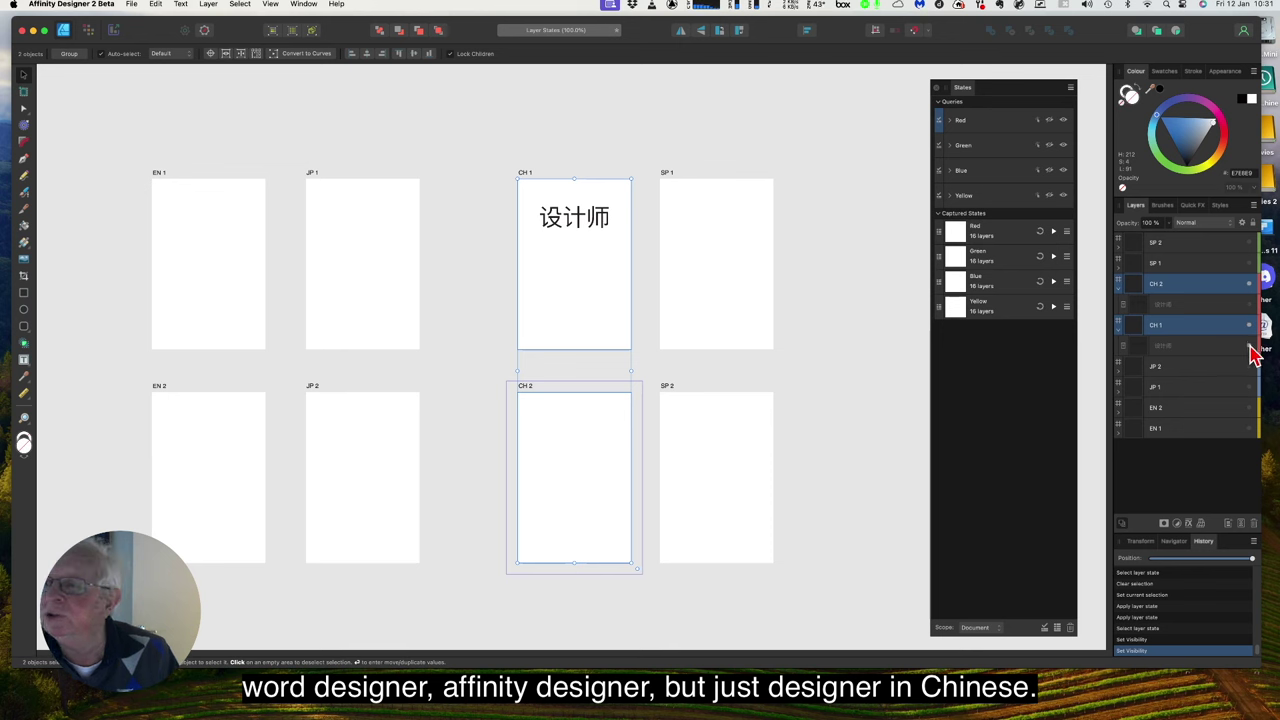
{"action": "left_click", "coordinate": [1250, 345]}
{"action": "left_click", "coordinate": [1120, 325]}
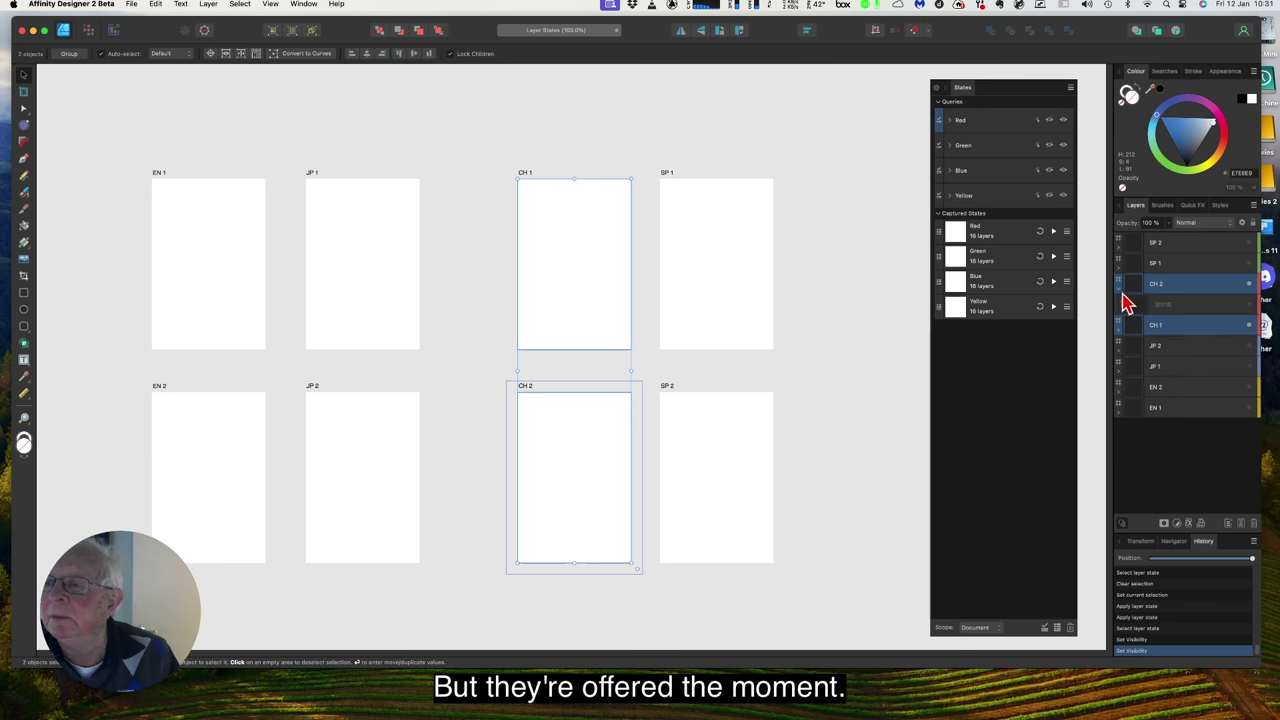
Toggle the 设计师 text on CH 2 back to hidden, collapse CH 2, and select the Red state
{"action": "left_click", "coordinate": [1120, 292]}
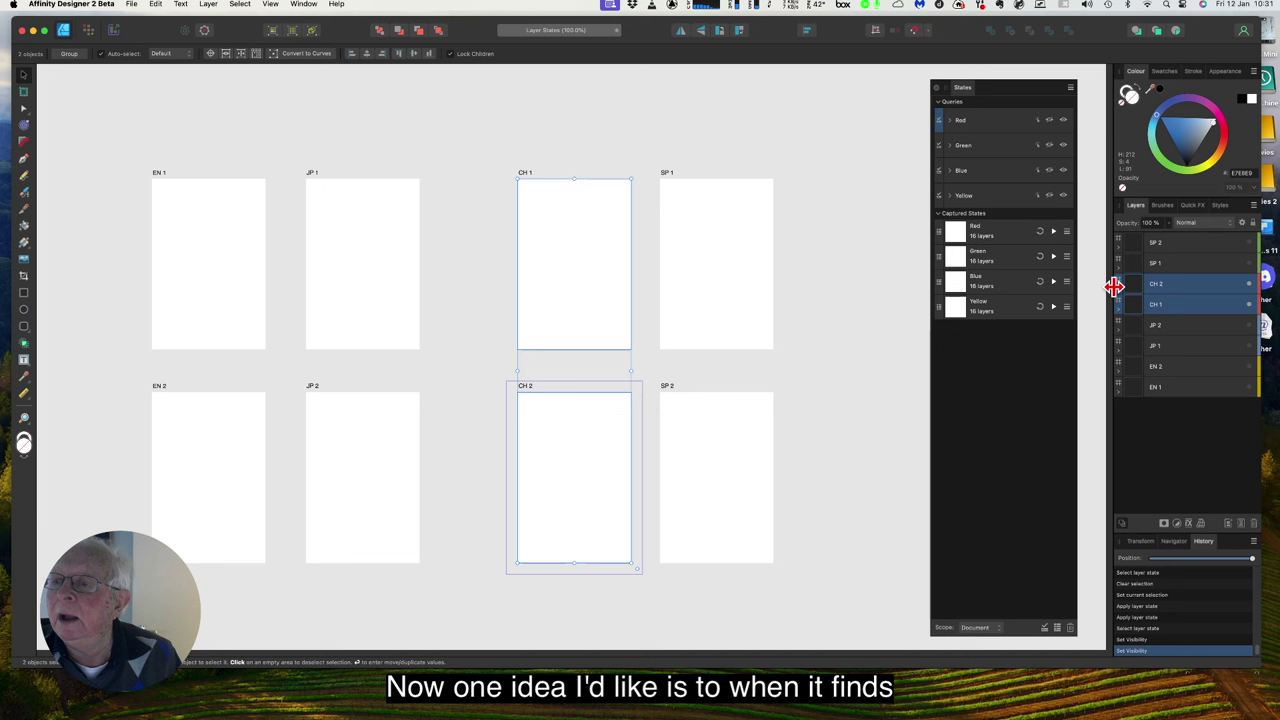
{"action": "left_click", "coordinate": [1120, 292]}
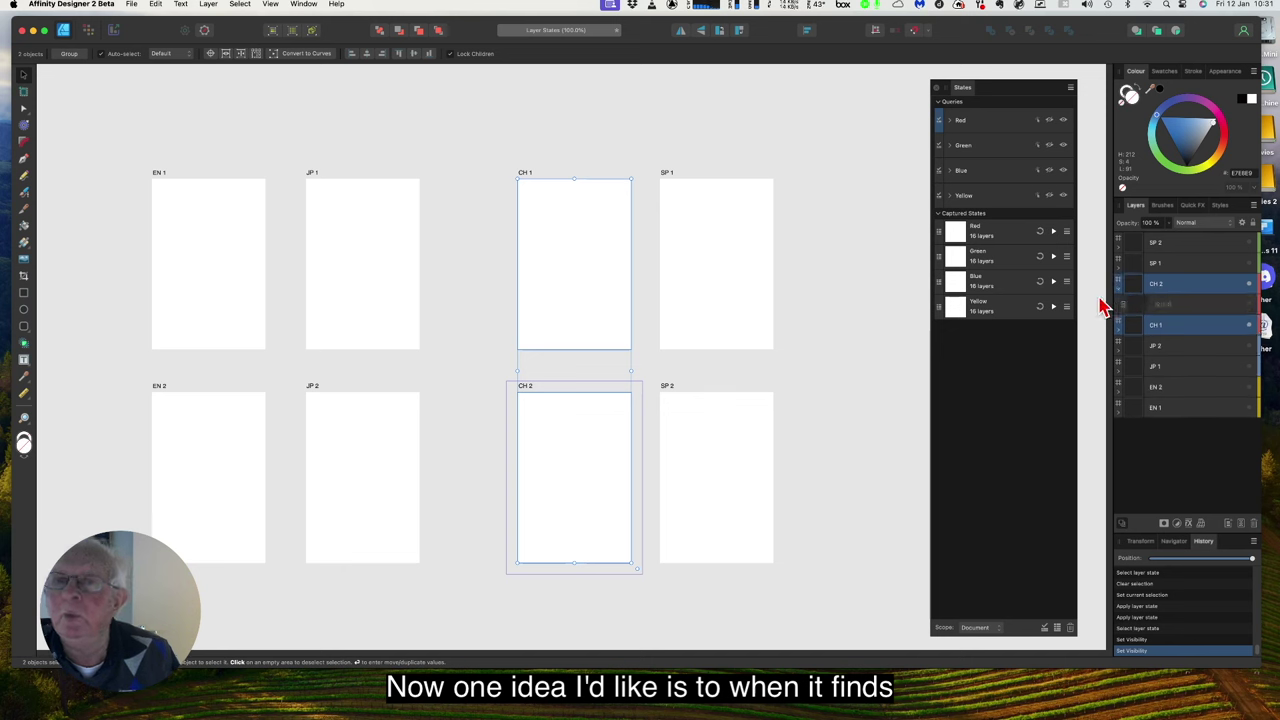
{"action": "left_click", "coordinate": [1250, 305]}
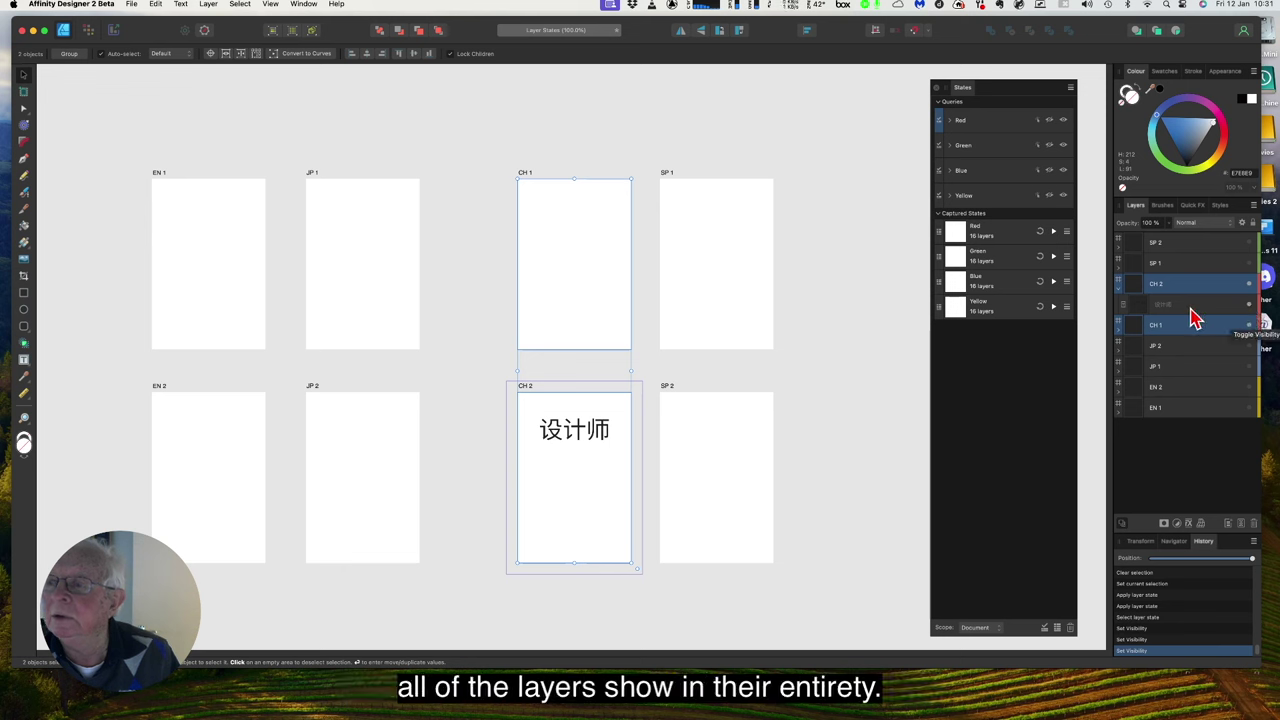
{"action": "left_click", "coordinate": [1250, 305]}
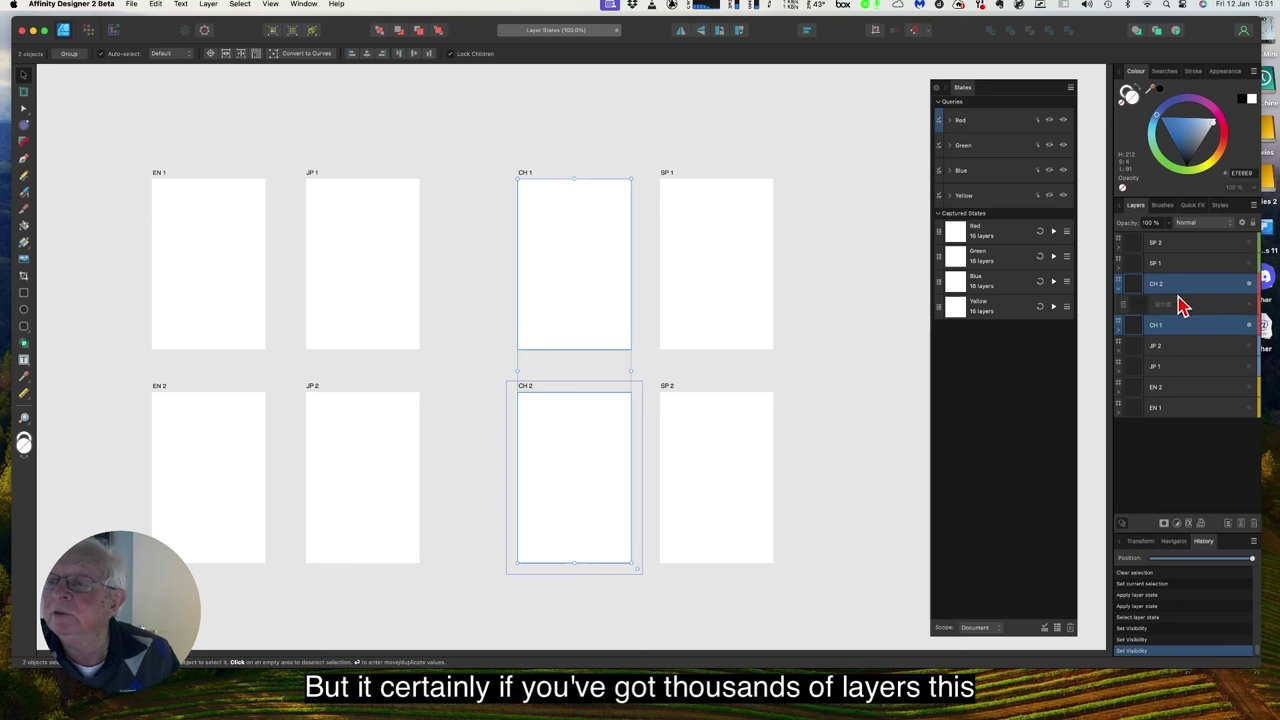
{"action": "left_click", "coordinate": [1118, 290]}
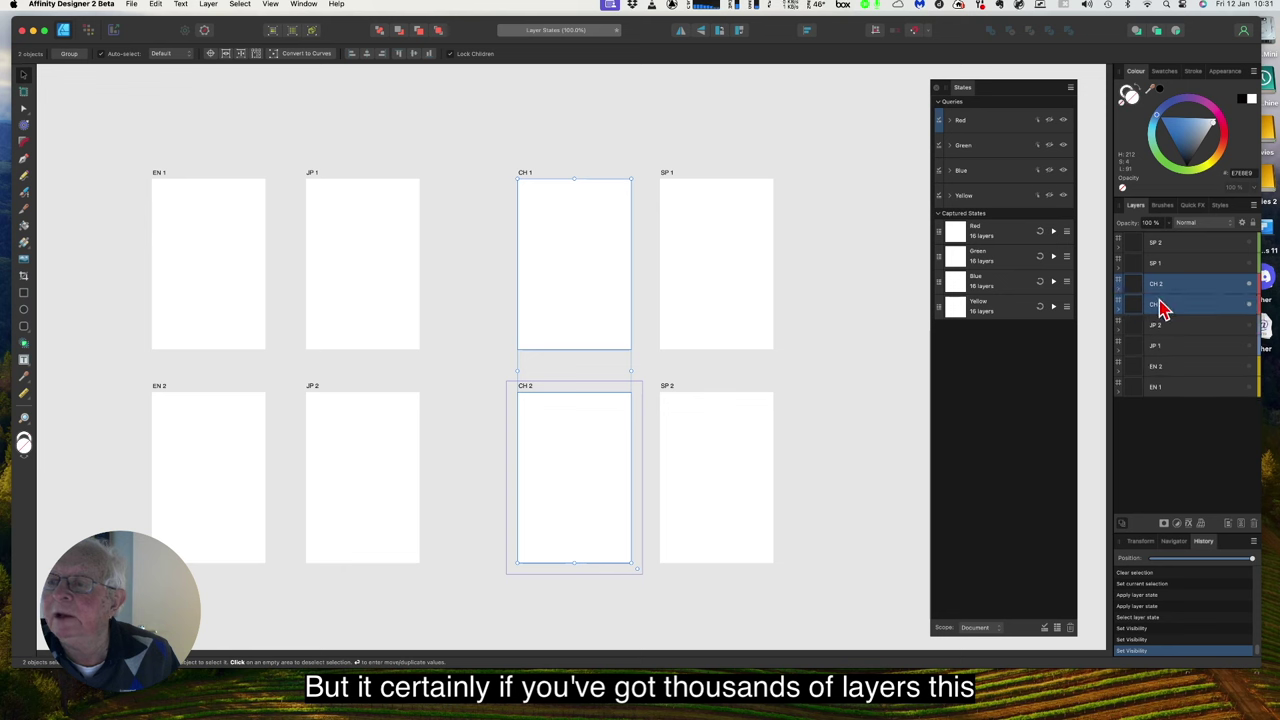
{"action": "left_click", "coordinate": [952, 234]}
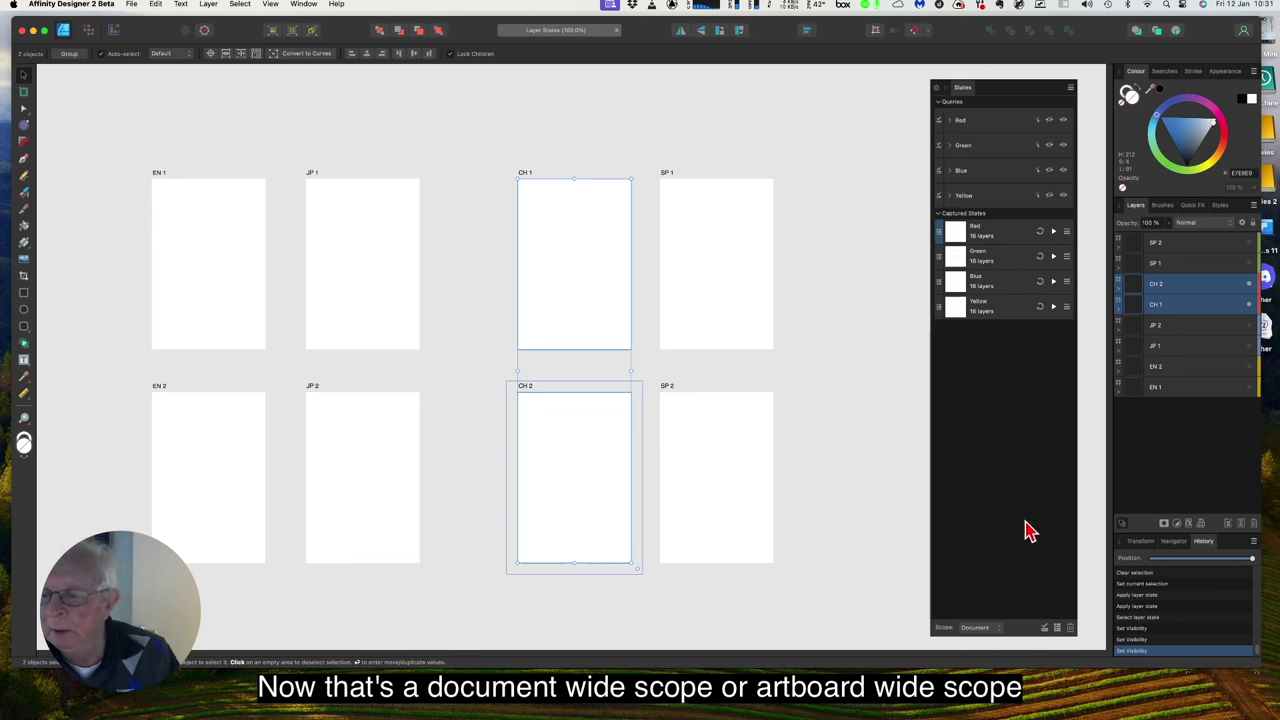
{"action": "left_click", "coordinate": [980, 630]}
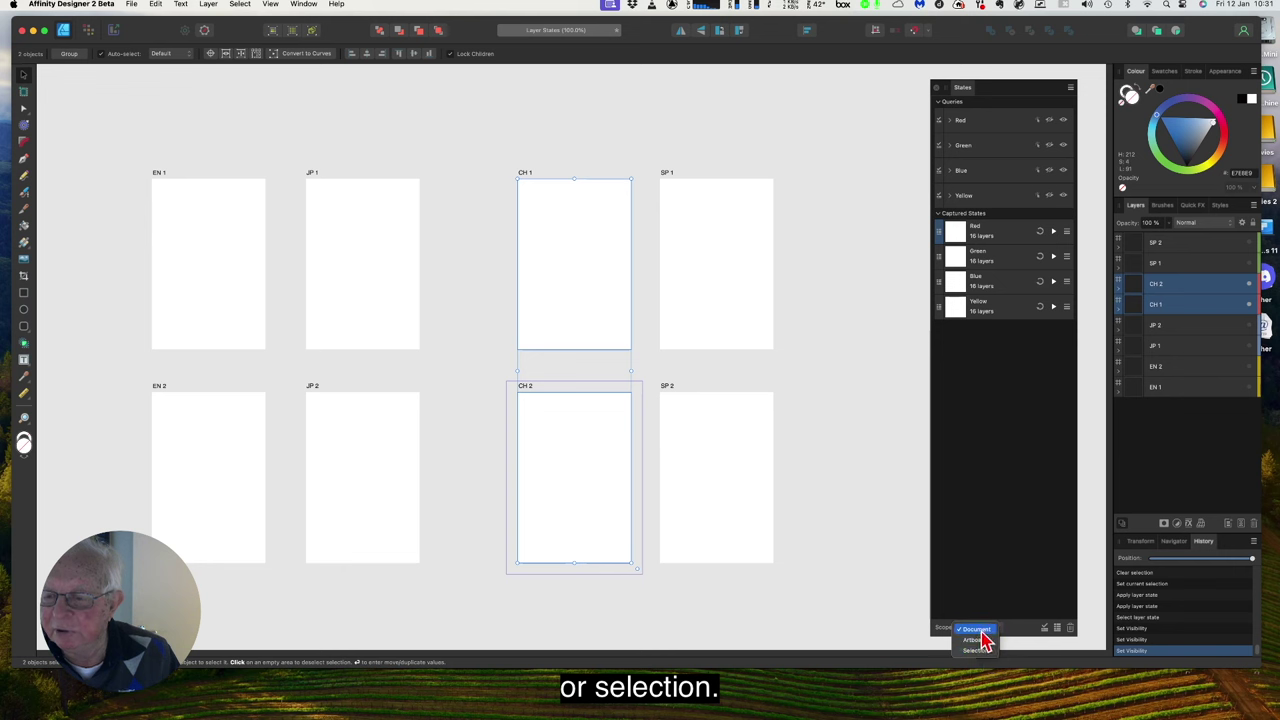
{"action": "left_click", "coordinate": [982, 631]}
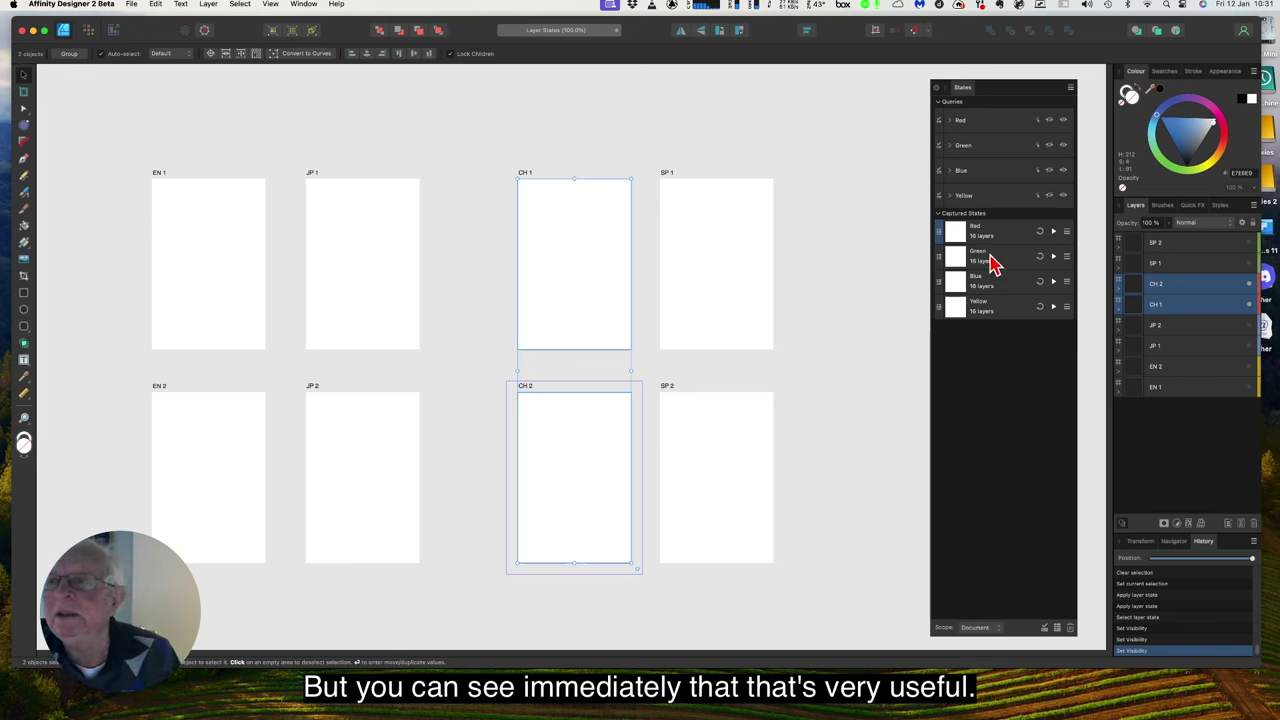
{"action": "left_click", "coordinate": [966, 148]}
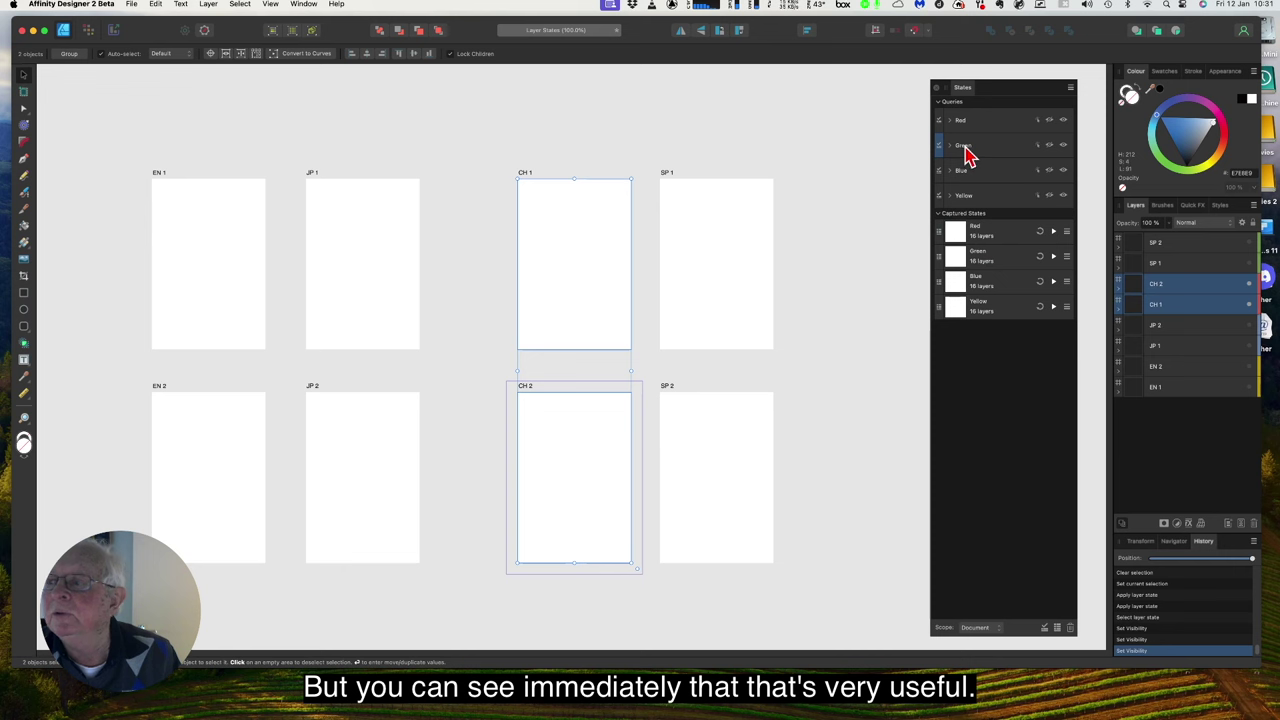
Select EN 1 and EN 2 with the Yellow query and apply the Yellow captured state
{"action": "left_click", "coordinate": [980, 198]}
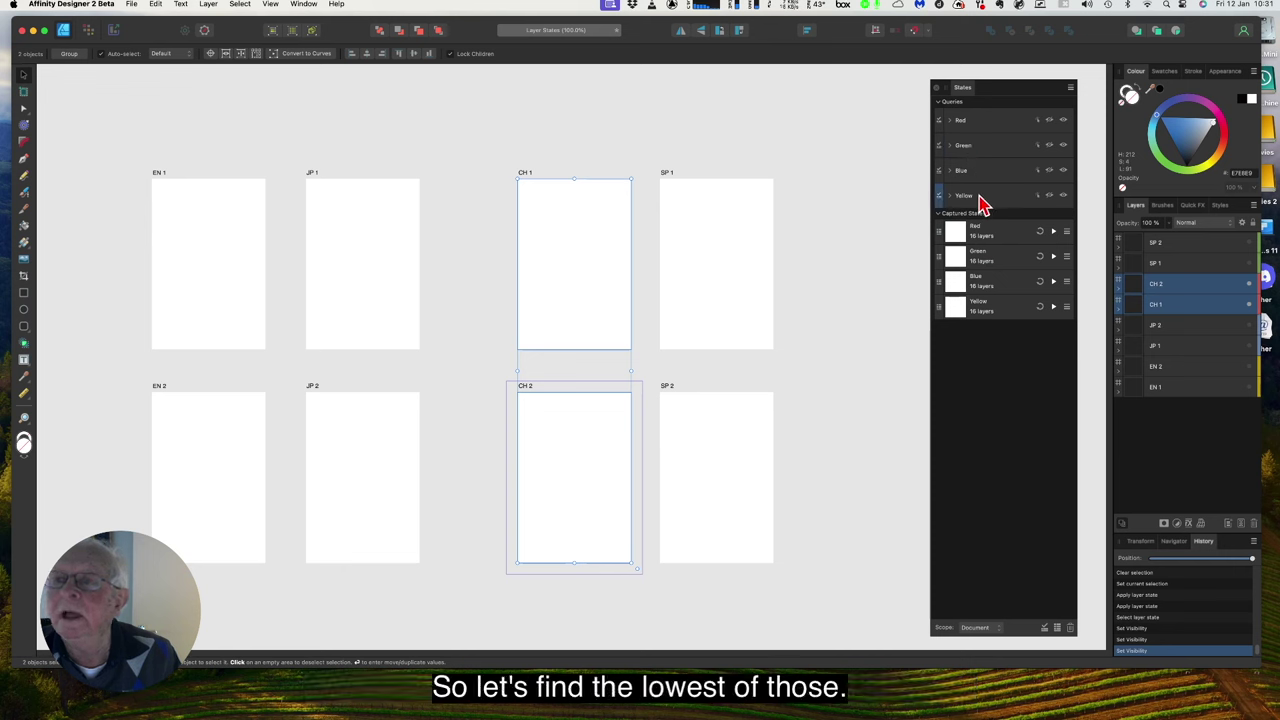
{"action": "left_click", "coordinate": [1038, 196]}
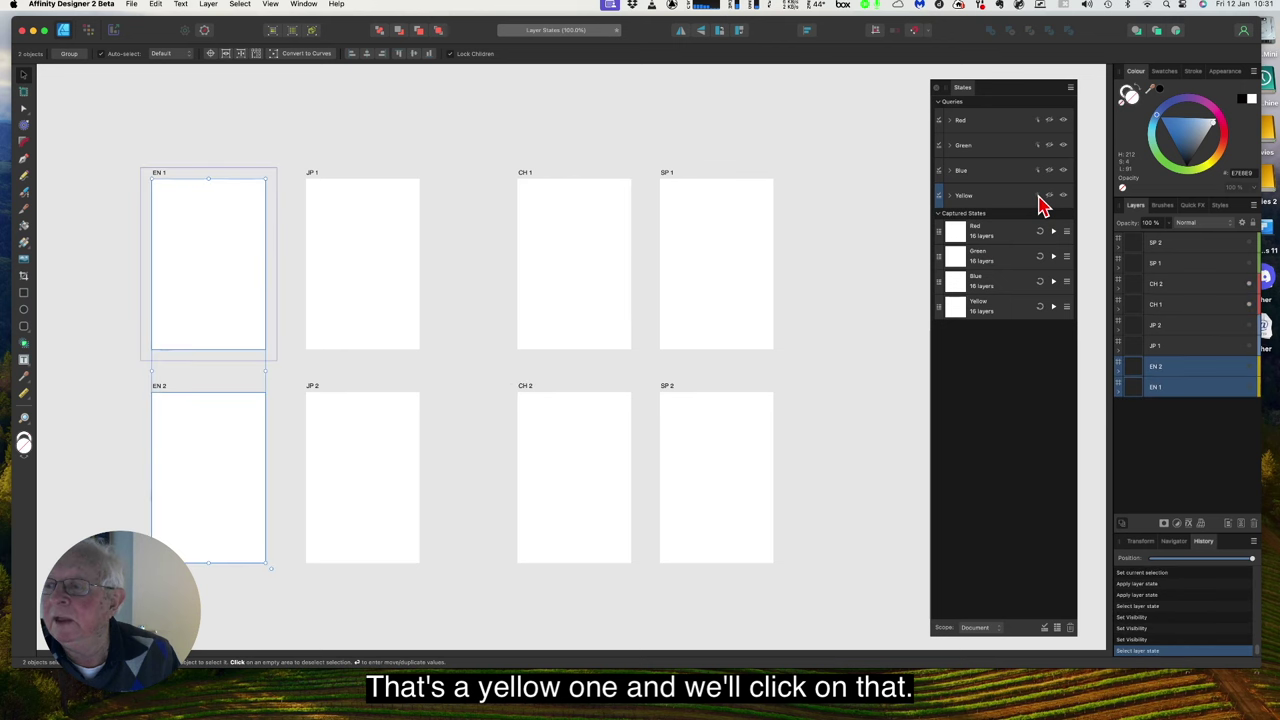
{"action": "left_click", "coordinate": [1038, 198]}
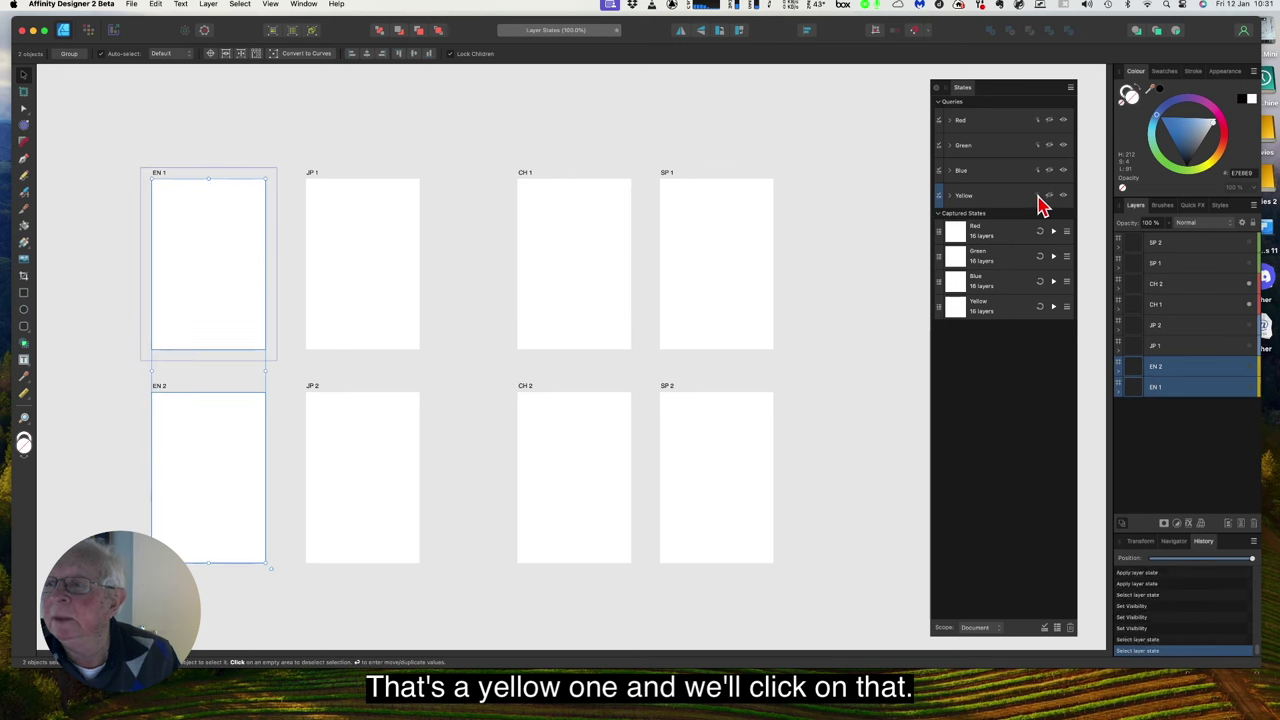
{"action": "left_click", "coordinate": [1064, 197]}
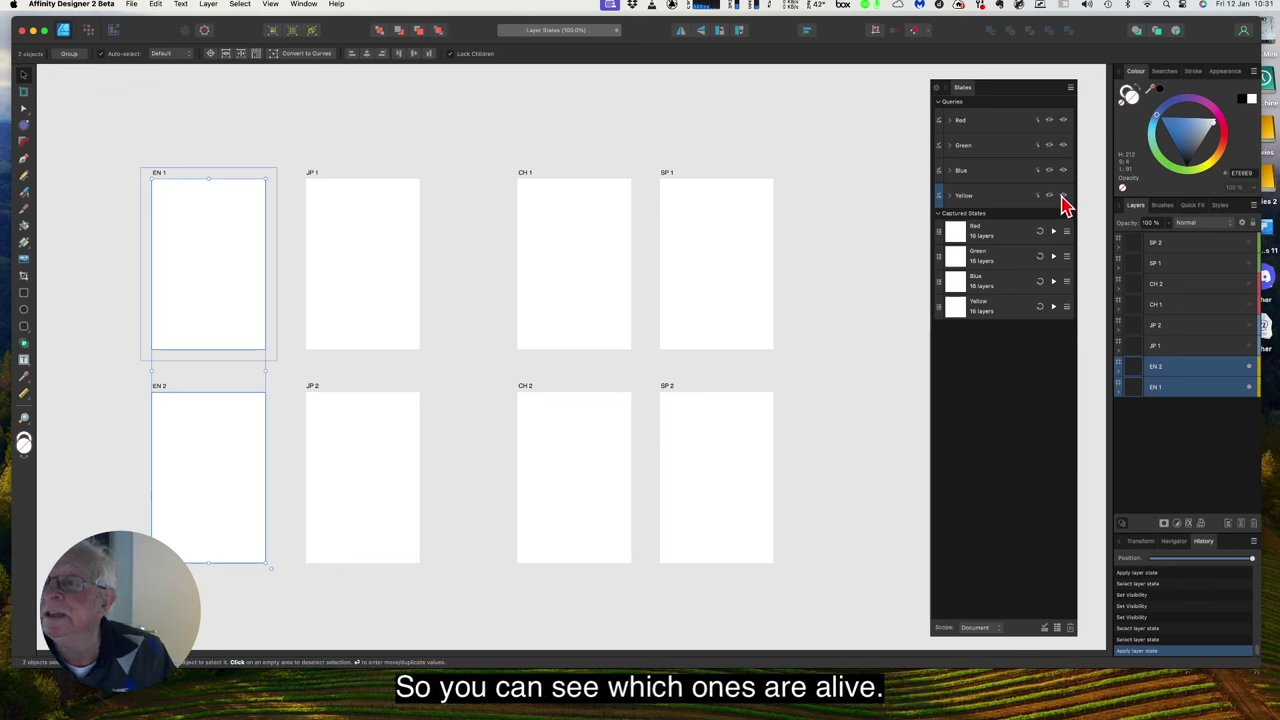
{"action": "left_click", "coordinate": [1054, 307]}
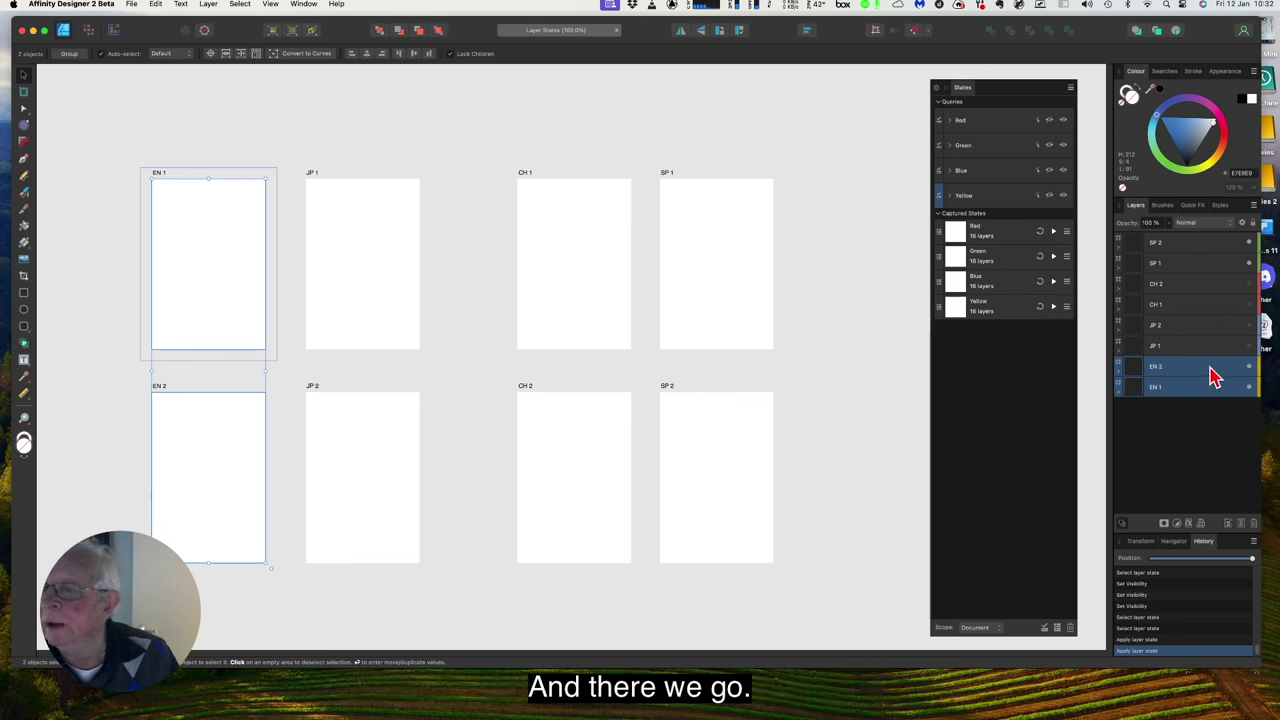
Expand EN 2, briefly show the Designer text, hide it again, and collapse the group
{"action": "left_click", "coordinate": [1119, 373]}
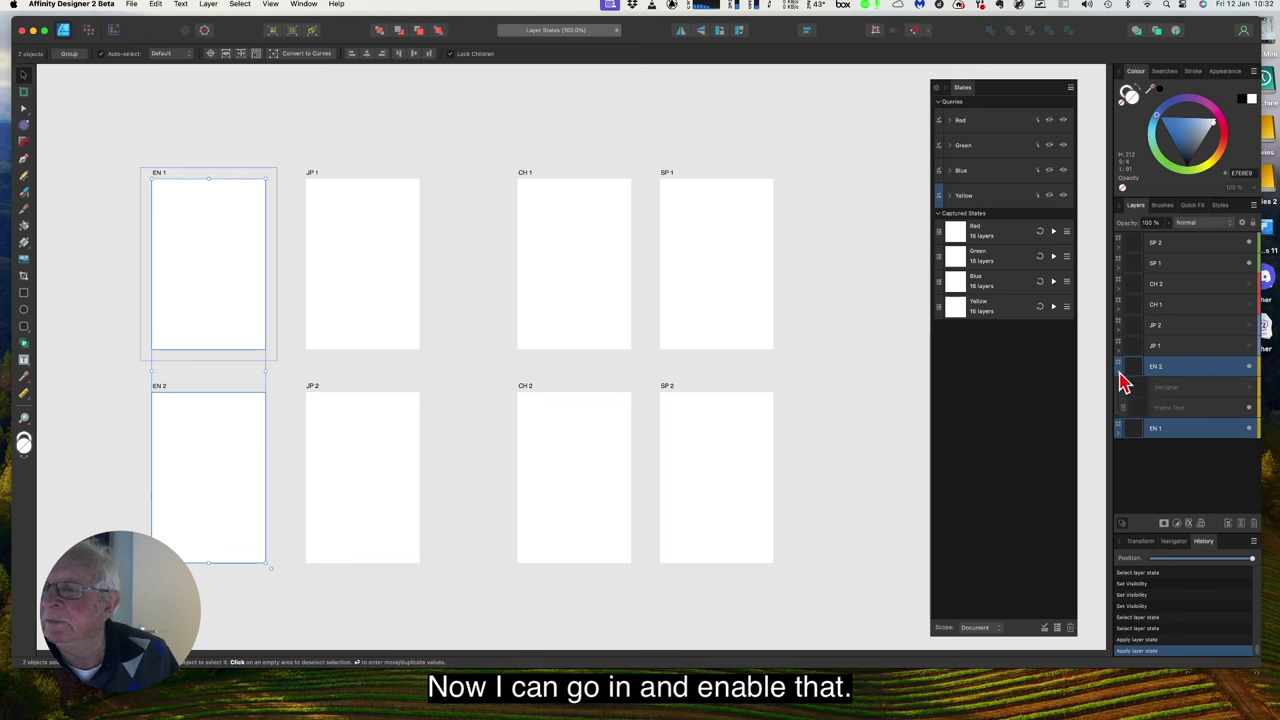
{"action": "left_click", "coordinate": [1250, 389]}
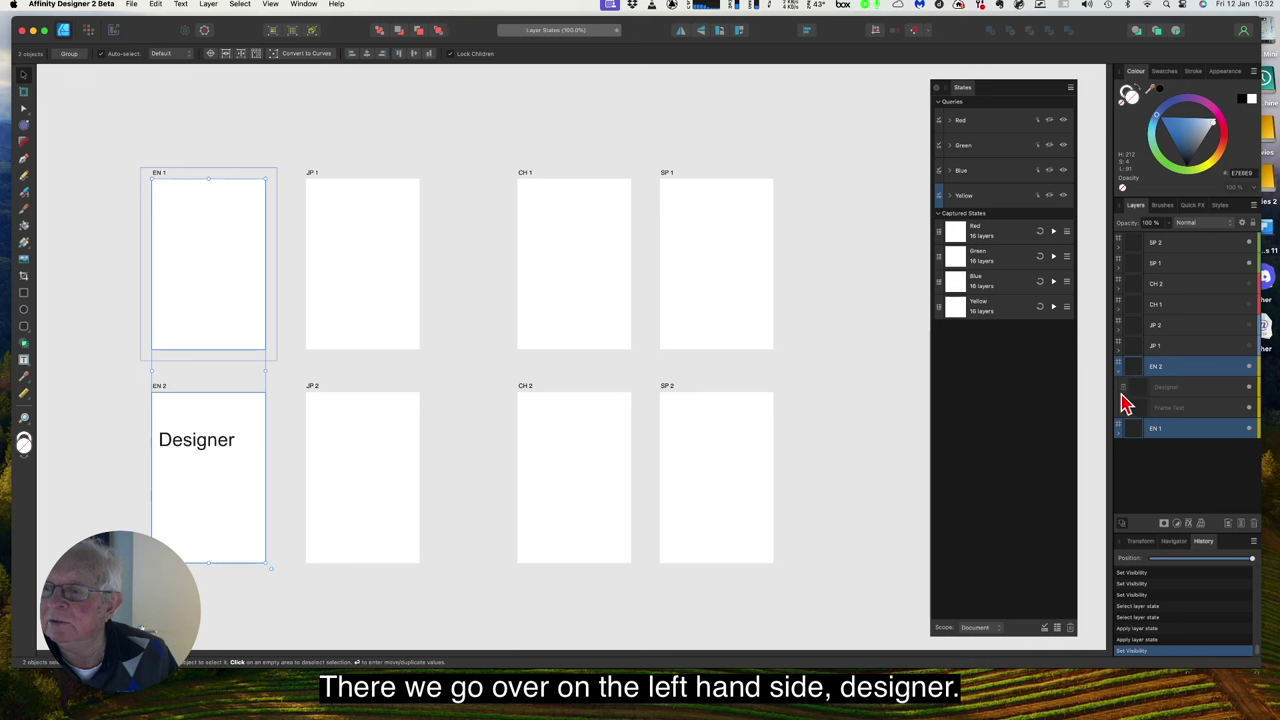
{"action": "left_click", "coordinate": [1252, 395]}
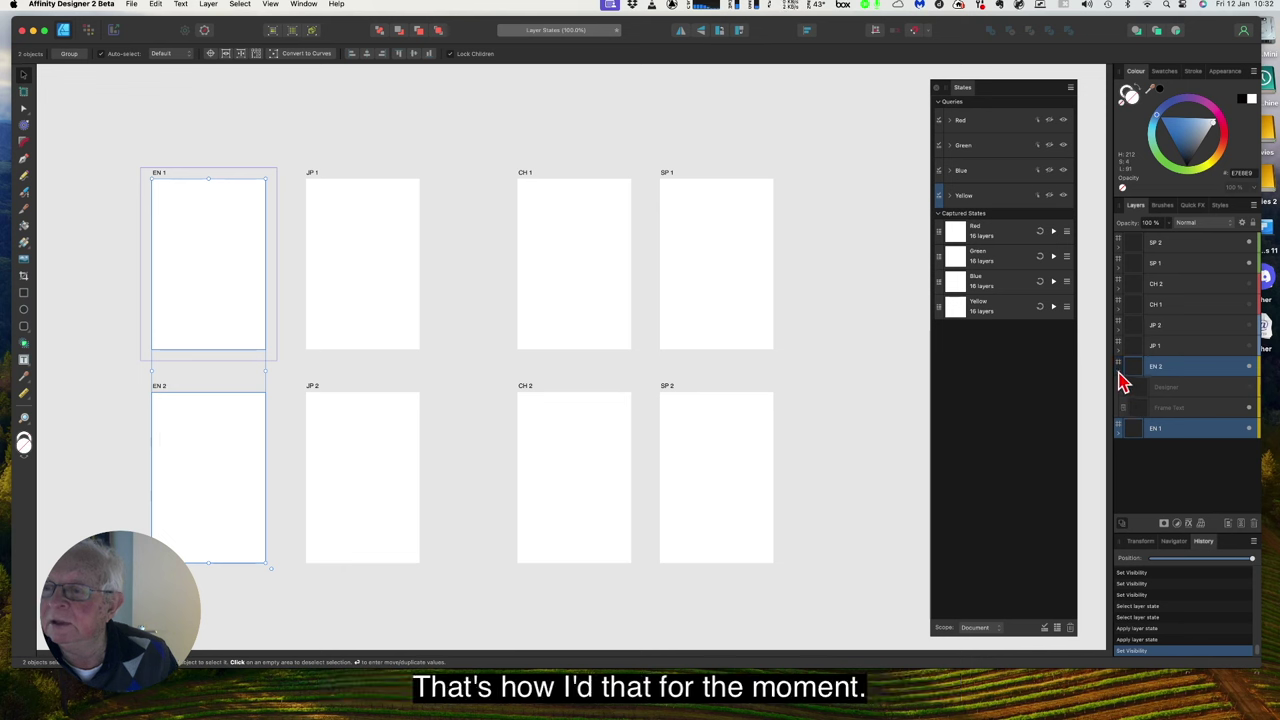
{"action": "left_click", "coordinate": [1121, 369]}
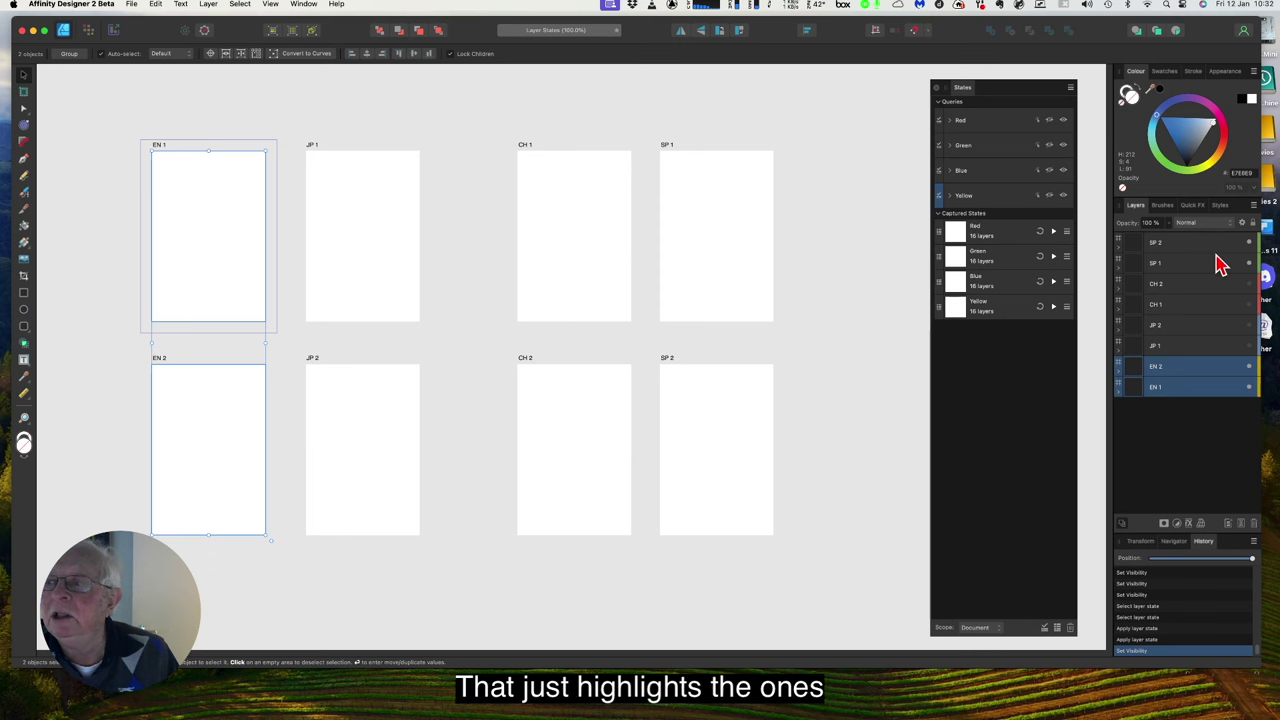
Select the SP 2, CH 2 and SP 1 artboards in turn, finishing on SP 2
{"action": "left_click", "coordinate": [1201, 249]}
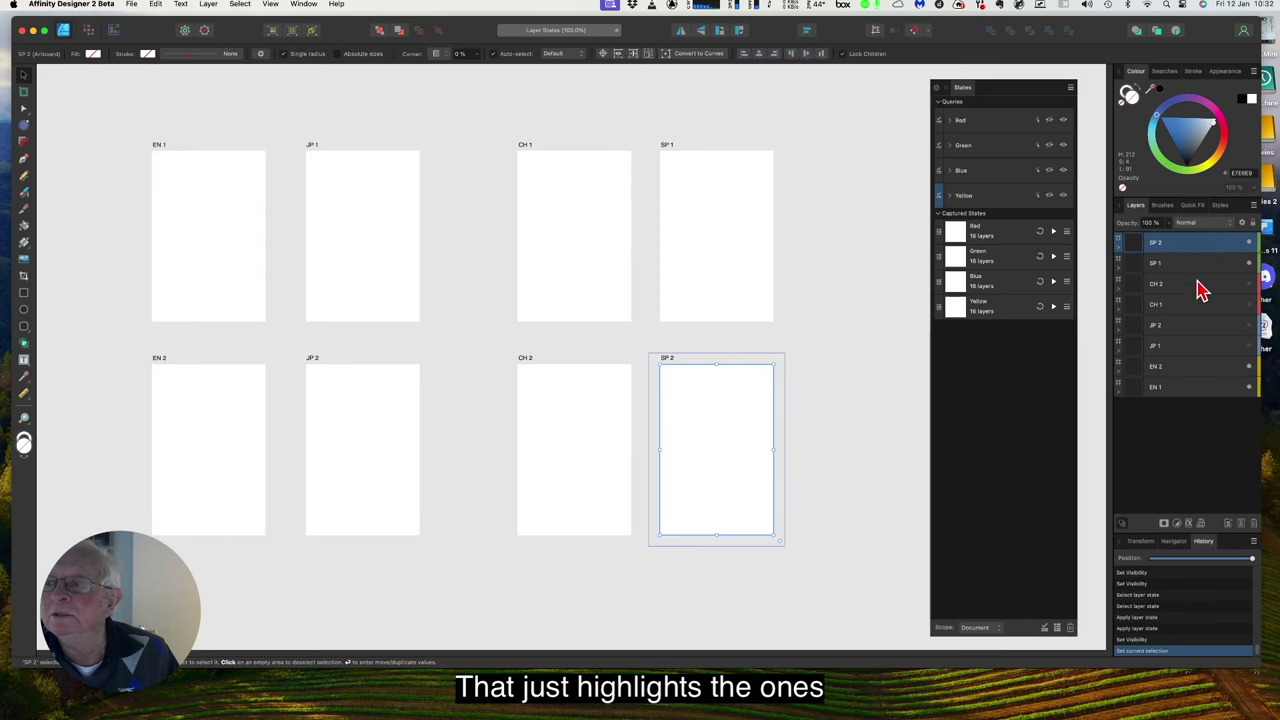
{"action": "left_click", "coordinate": [1201, 285]}
{"action": "left_click", "coordinate": [1200, 262]}
{"action": "left_click", "coordinate": [1198, 245]}
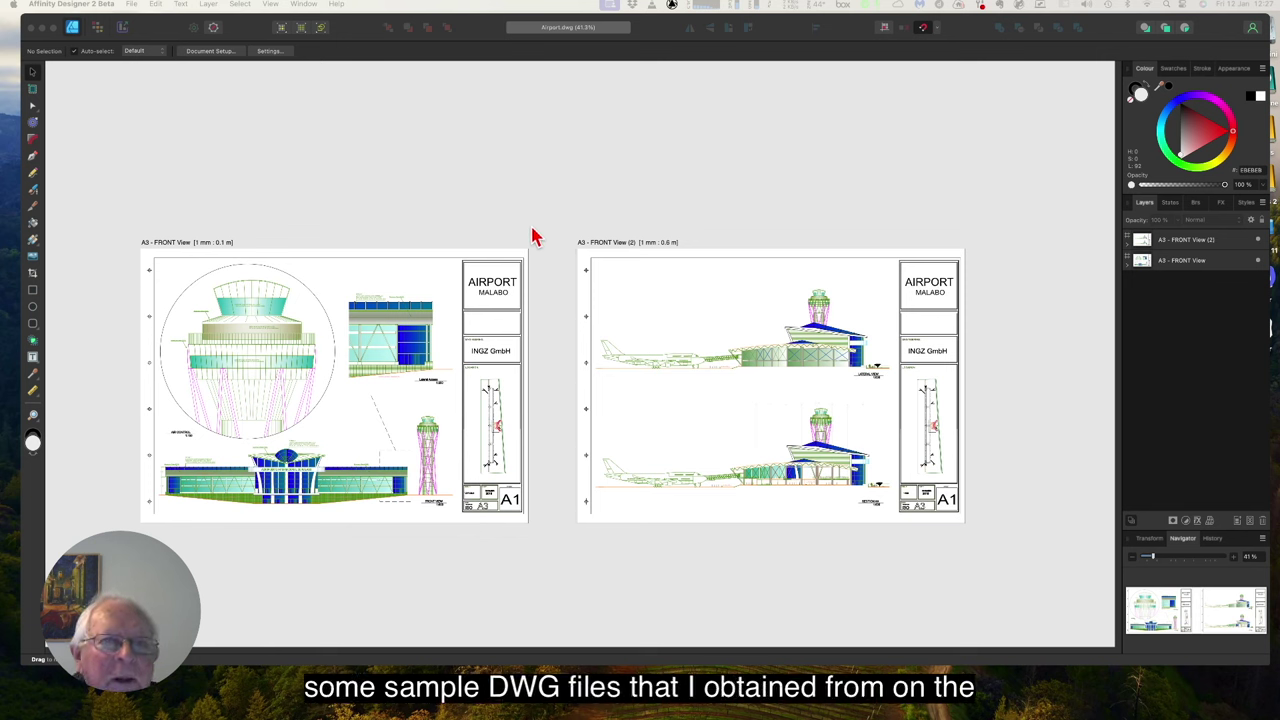
Reveal the Dock at the bottom edge with the Airport.dwg A3 - FRONT View sheets open
{"action": "mouse_move", "coordinate": [147, 713]}
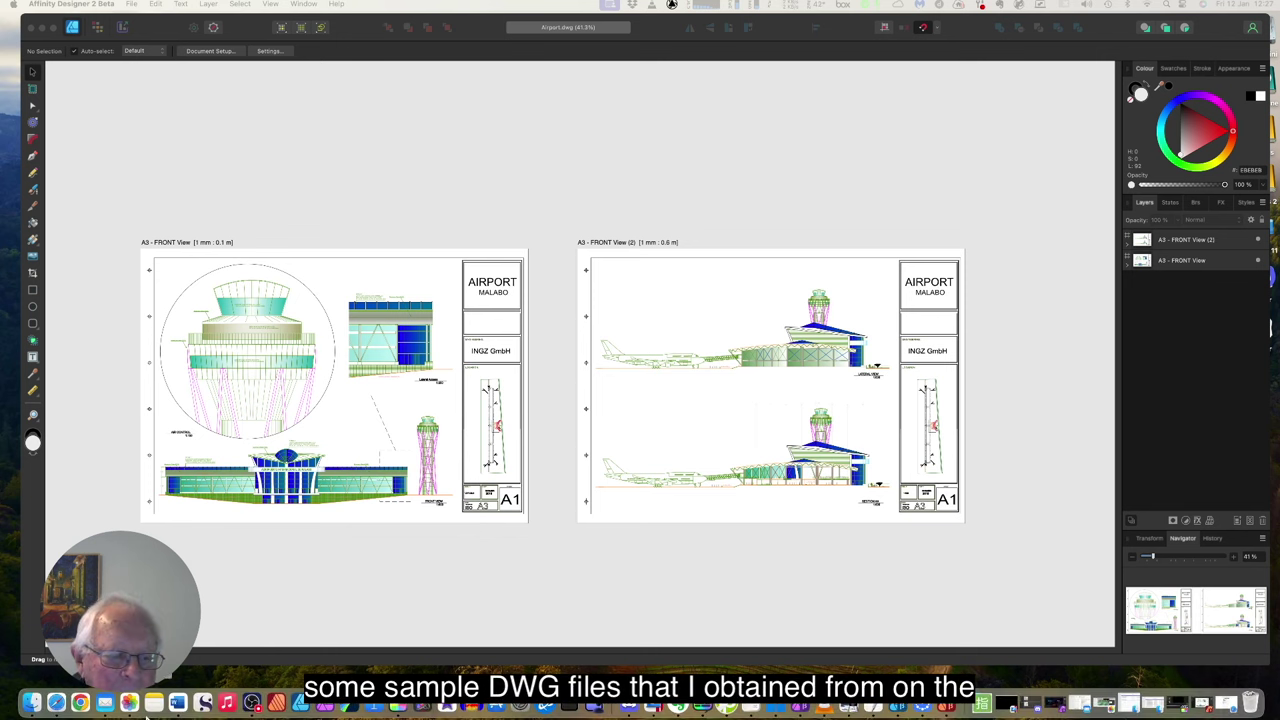
{"action": "left_click", "coordinate": [57, 704]}
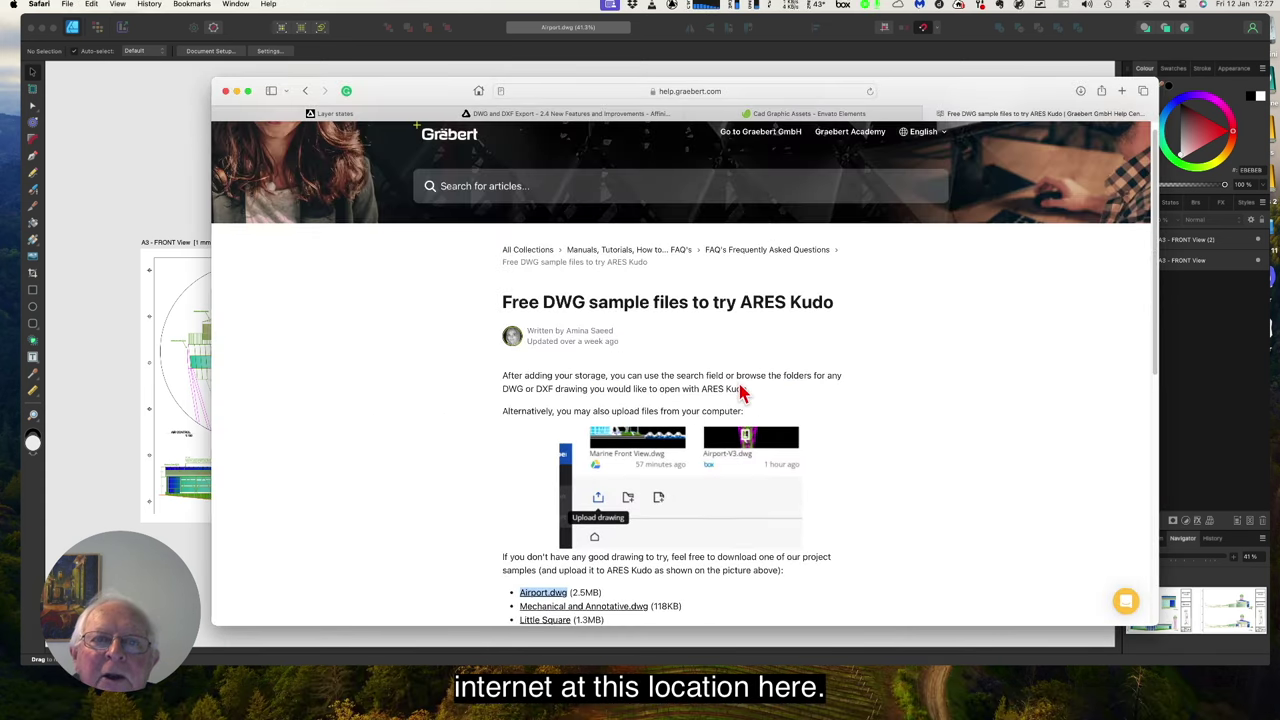
{"action": "scroll", "coordinate": [741, 392], "scroll_direction": "down", "scroll_amount": 5}
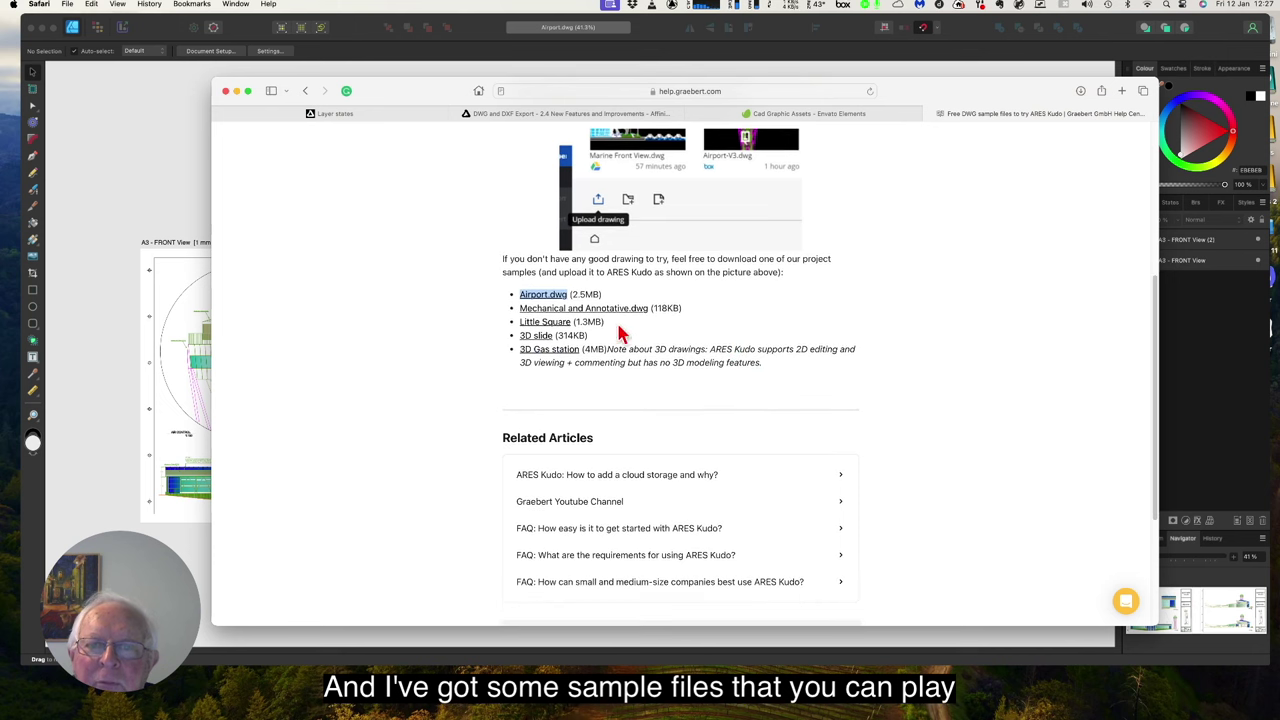
{"action": "left_click", "coordinate": [237, 93]}
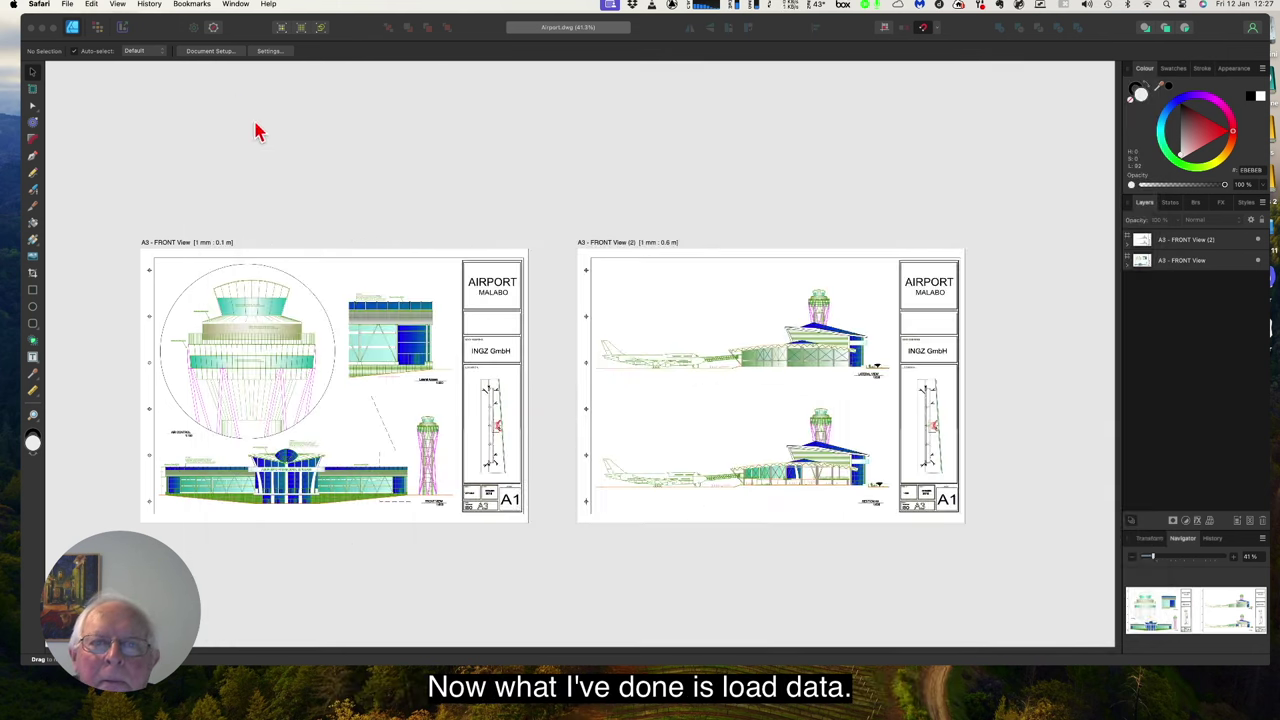
Open 3D Gas station.dwg via File > Open and accept the default import options
{"action": "left_click", "coordinate": [530, 224]}
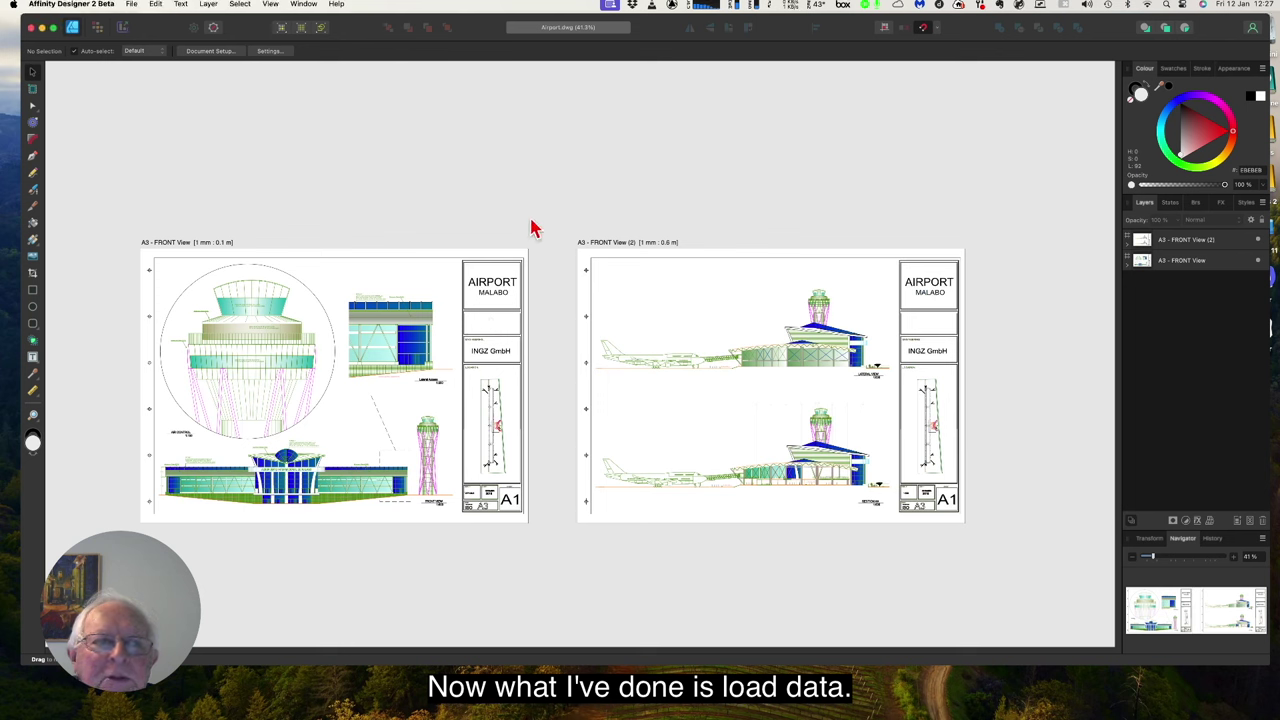
{"action": "left_click", "coordinate": [131, 4]}
{"action": "left_click", "coordinate": [143, 54]}
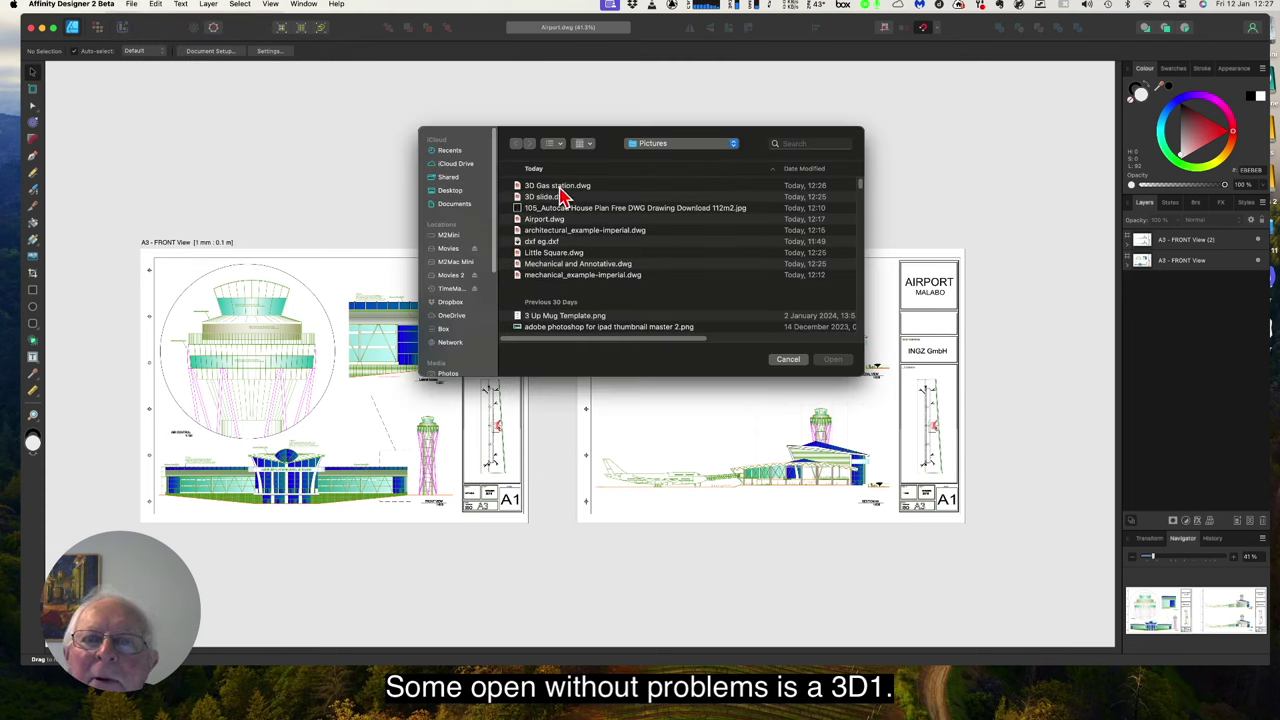
{"action": "left_click", "coordinate": [560, 186]}
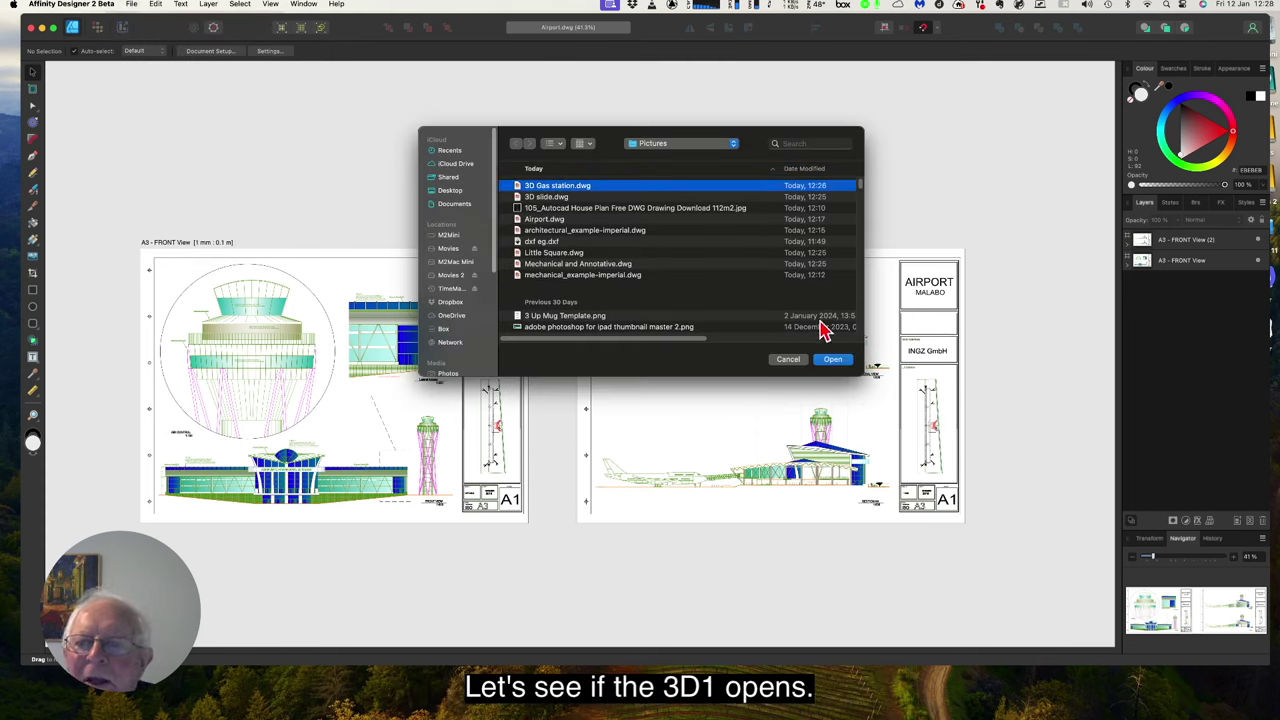
{"action": "left_click", "coordinate": [843, 360]}
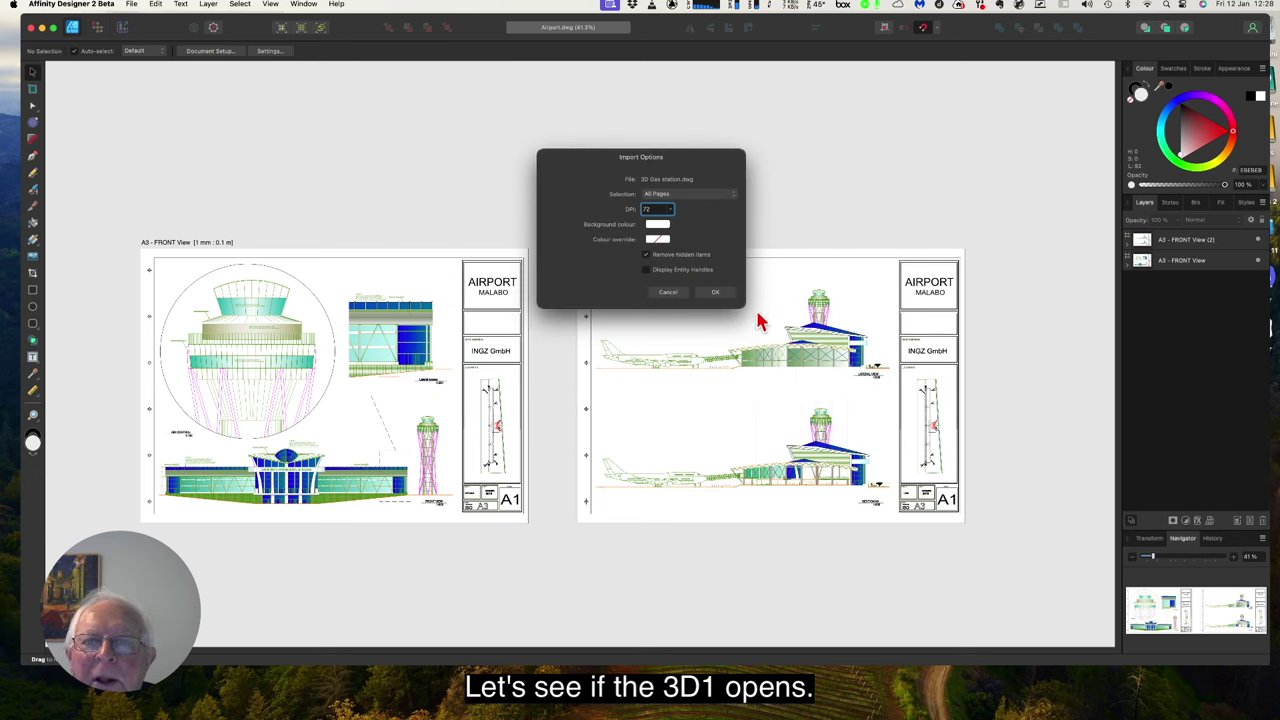
{"action": "left_click", "coordinate": [712, 293]}
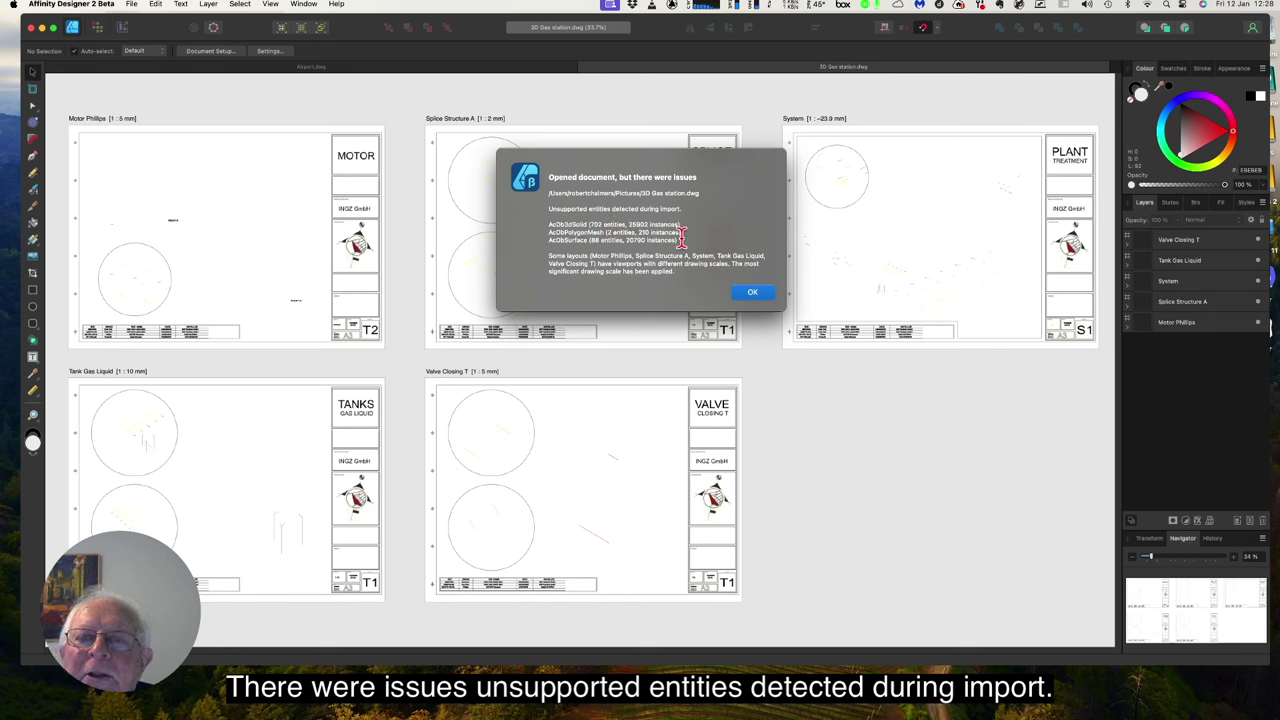
Close the import issues alert with OK and show the Open dialog via File > Open
{"action": "left_click", "coordinate": [753, 293]}
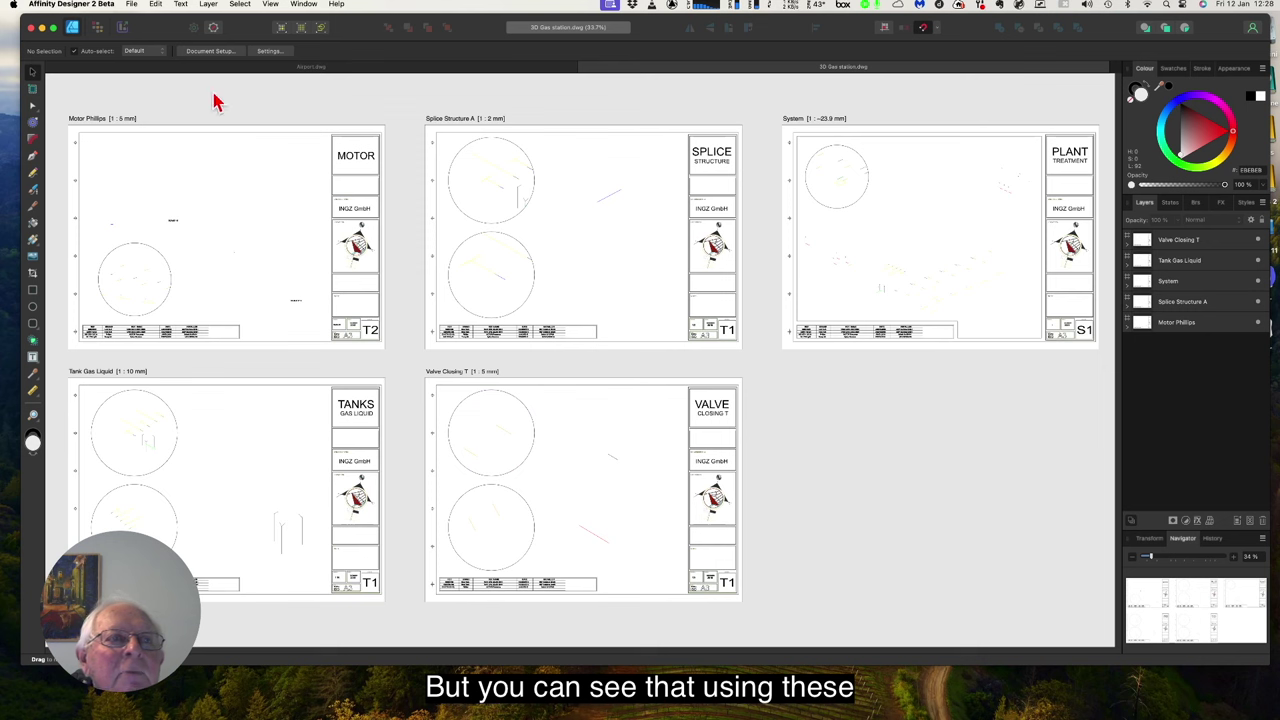
{"action": "left_click", "coordinate": [131, 5]}
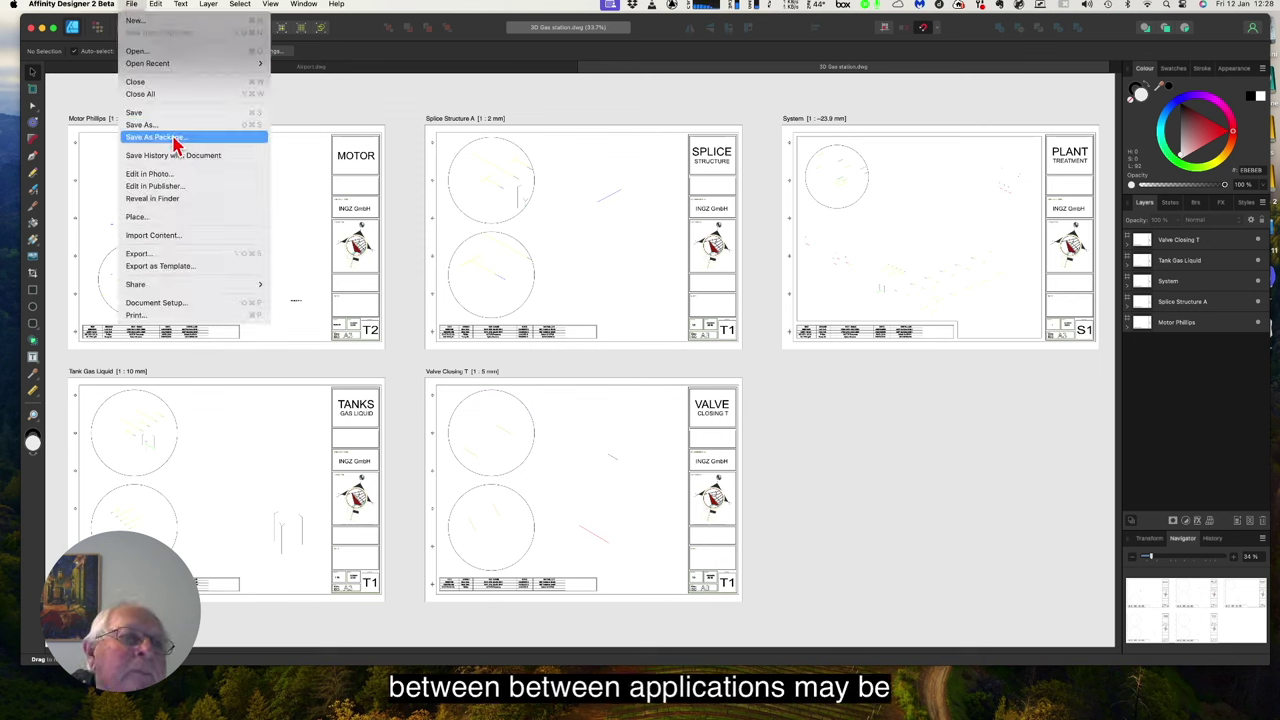
{"action": "left_click", "coordinate": [160, 55]}
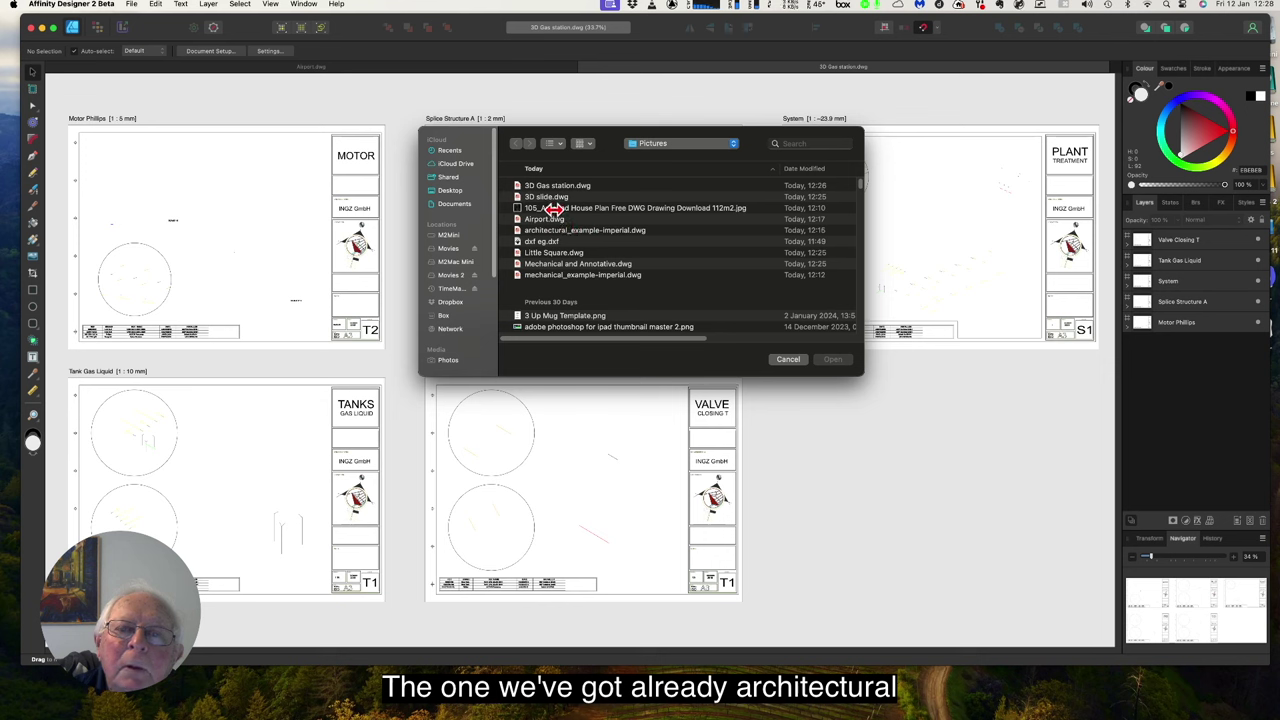
Choose Mechanical and Annotative.dwg from the Pictures folder, open it, and accept Import Options
{"action": "left_click", "coordinate": [555, 208]}
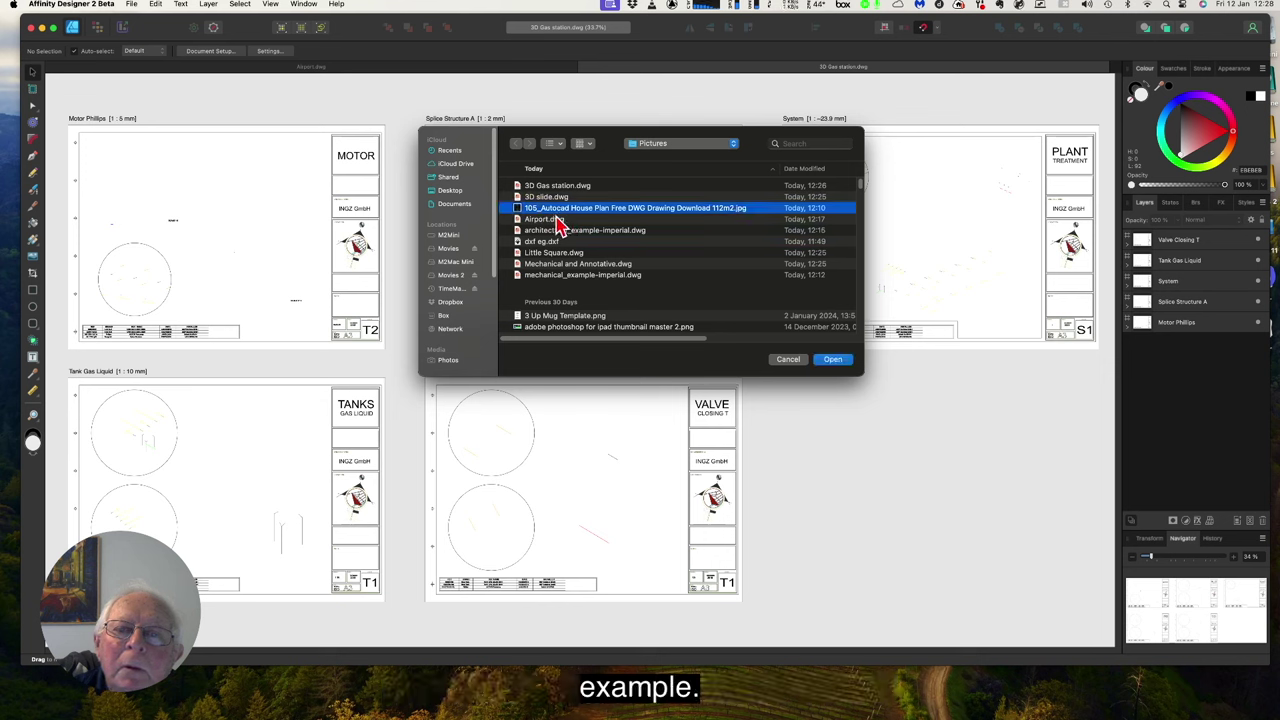
{"action": "left_click", "coordinate": [555, 266]}
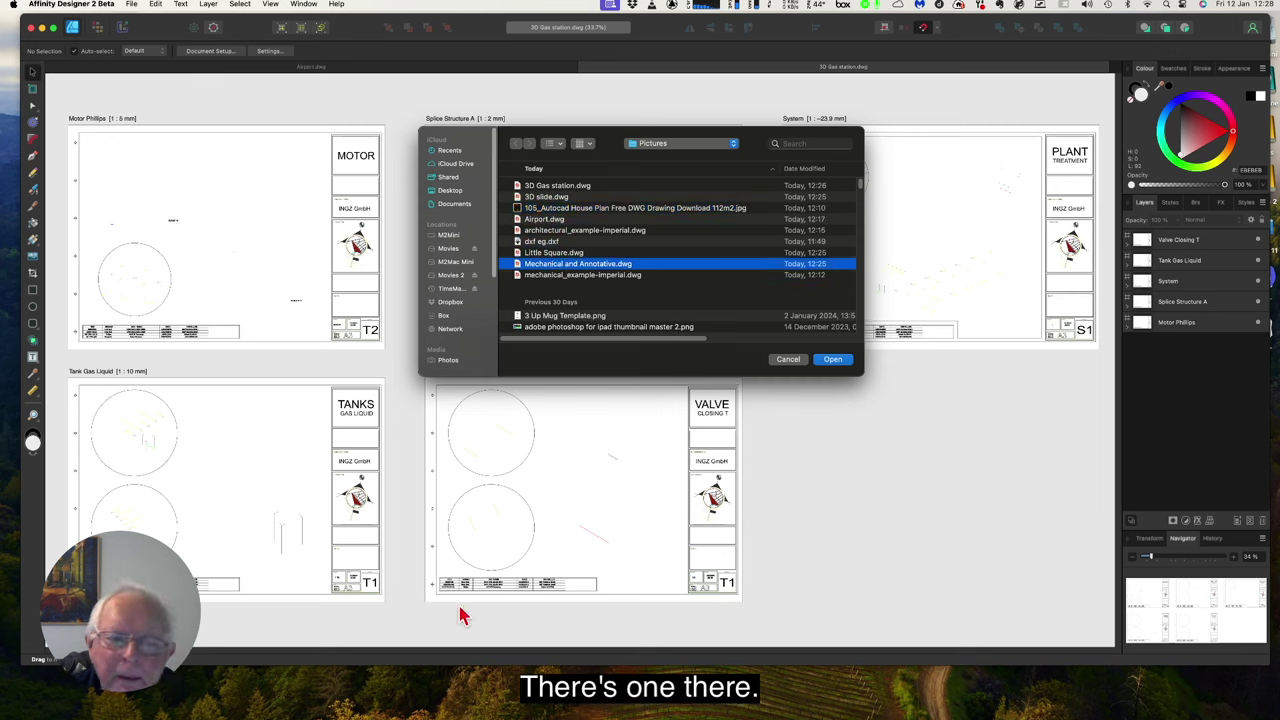
{"action": "mouse_move", "coordinate": [140, 710]}
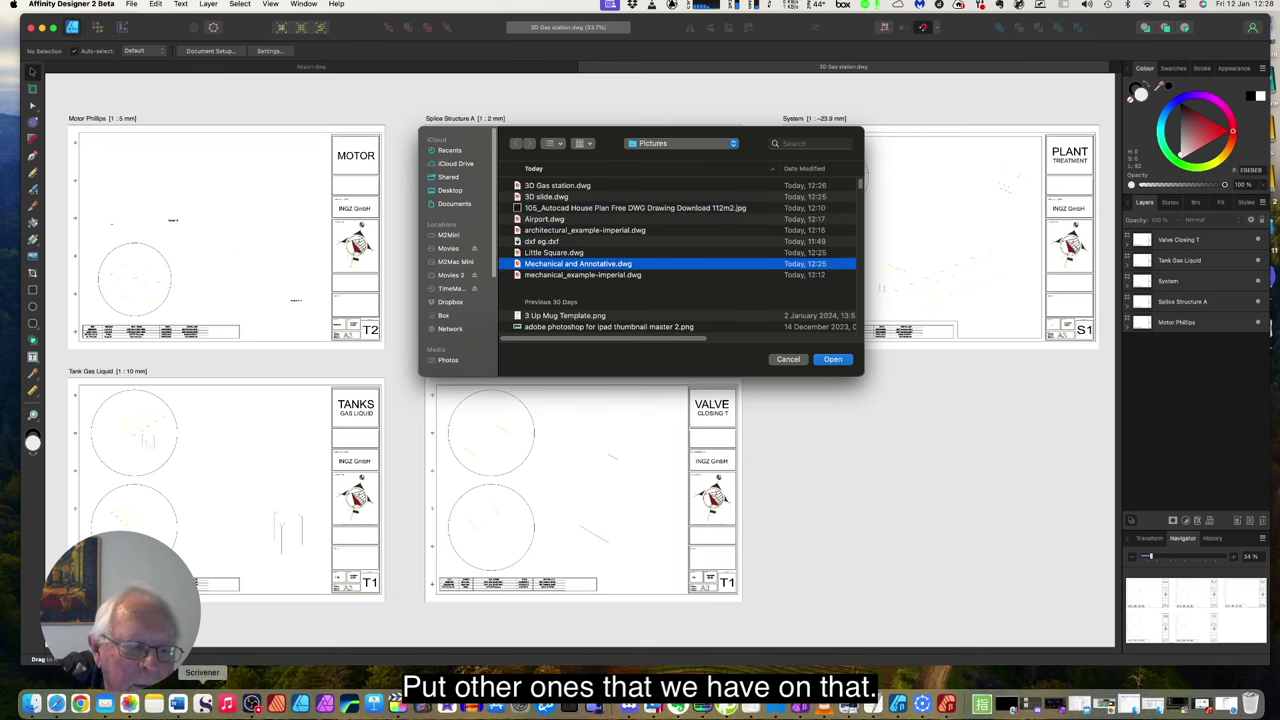
{"action": "left_click", "coordinate": [58, 704]}
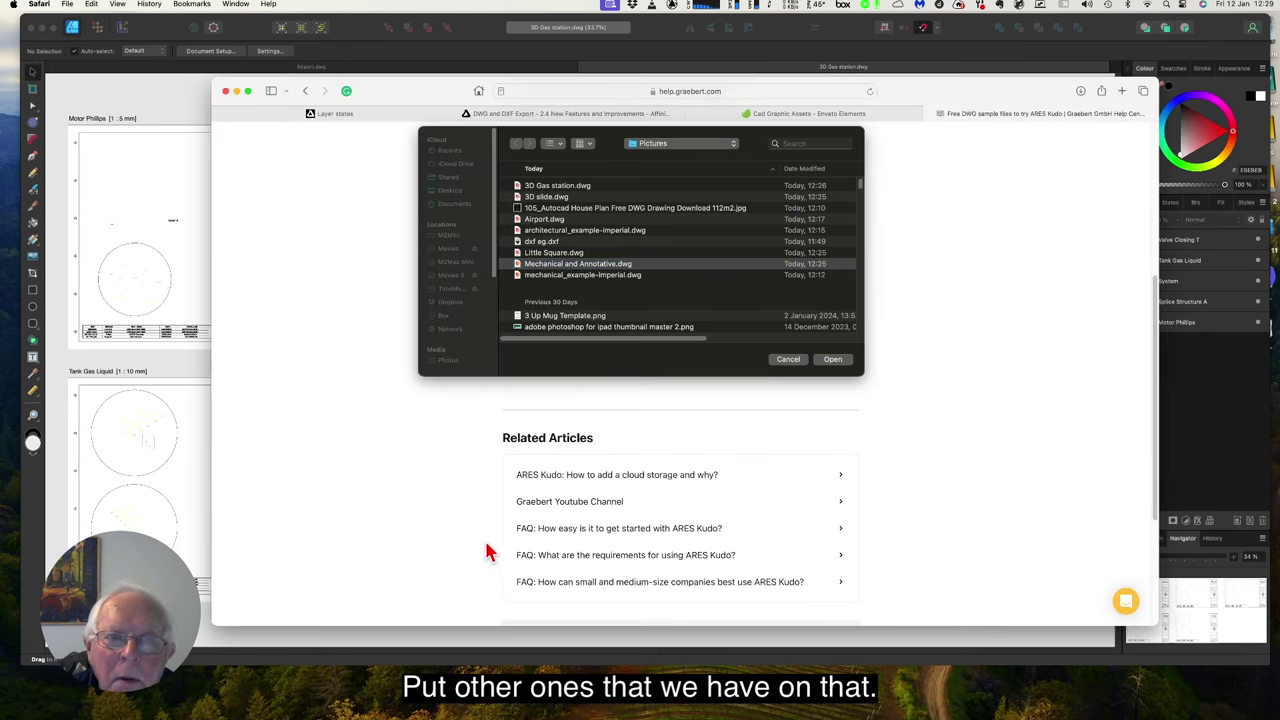
{"action": "scroll", "coordinate": [490, 553], "scroll_direction": "up", "scroll_amount": 5}
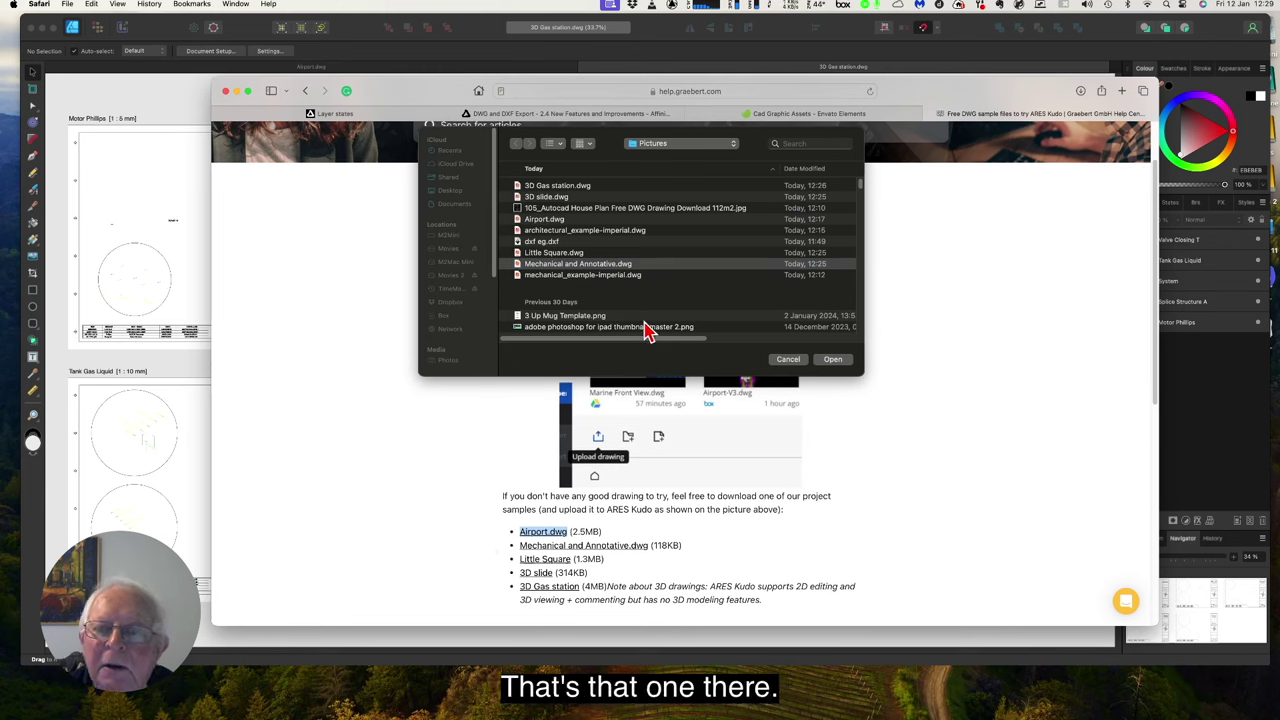
{"action": "left_click", "coordinate": [833, 362]}
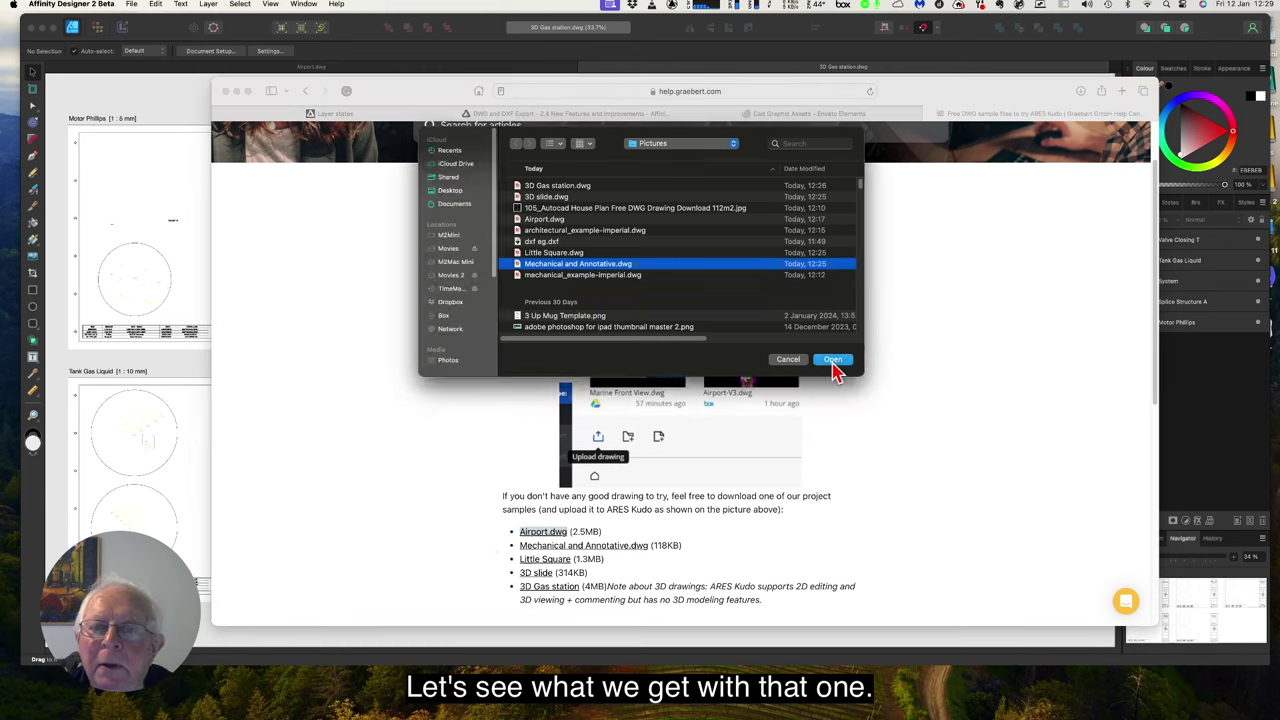
{"action": "left_click", "coordinate": [833, 360]}
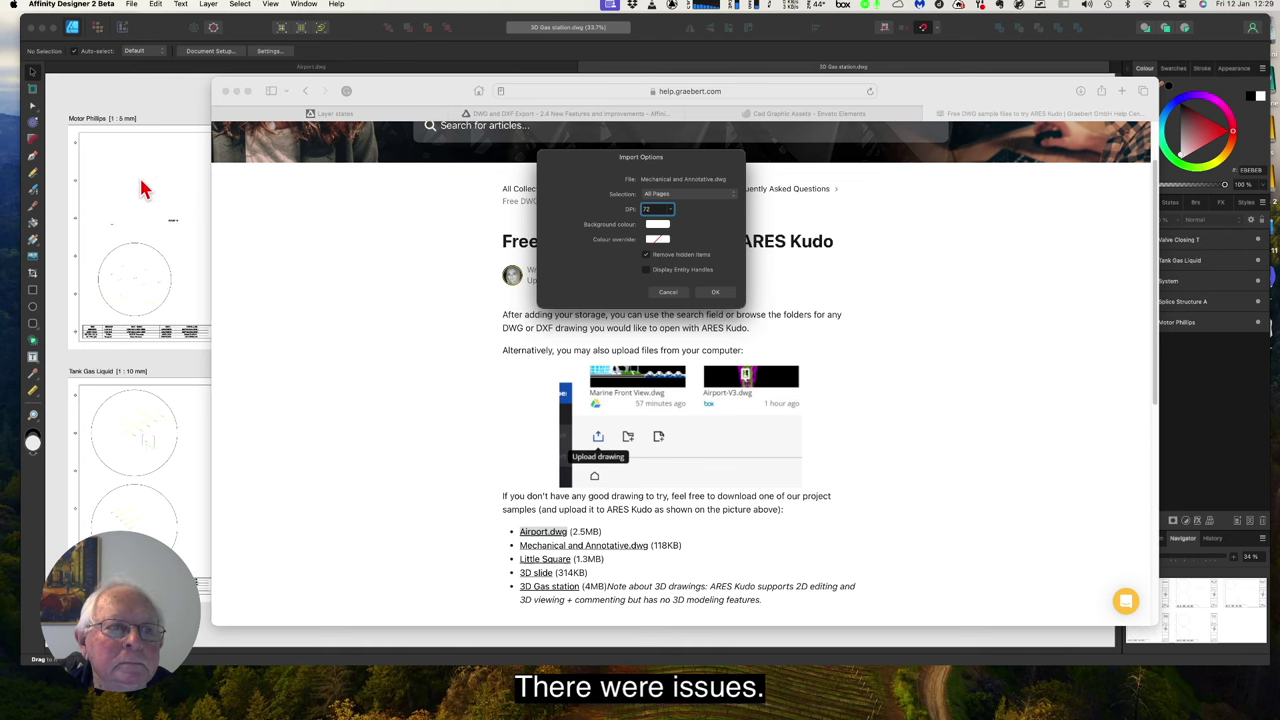
{"action": "left_click", "coordinate": [716, 292]}
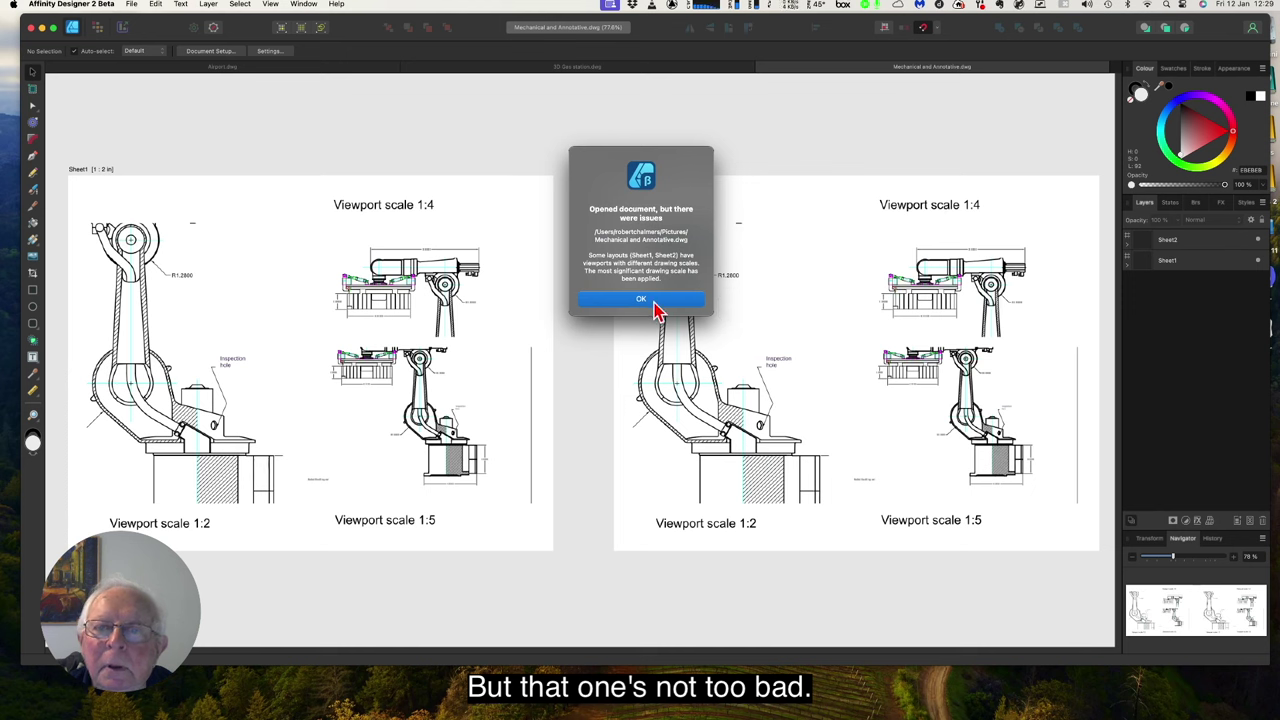
Dismiss the import issues alert so Sheet1 and Sheet2 show their 1:2, 1:4 and 1:5 viewports
{"action": "left_click", "coordinate": [641, 299]}
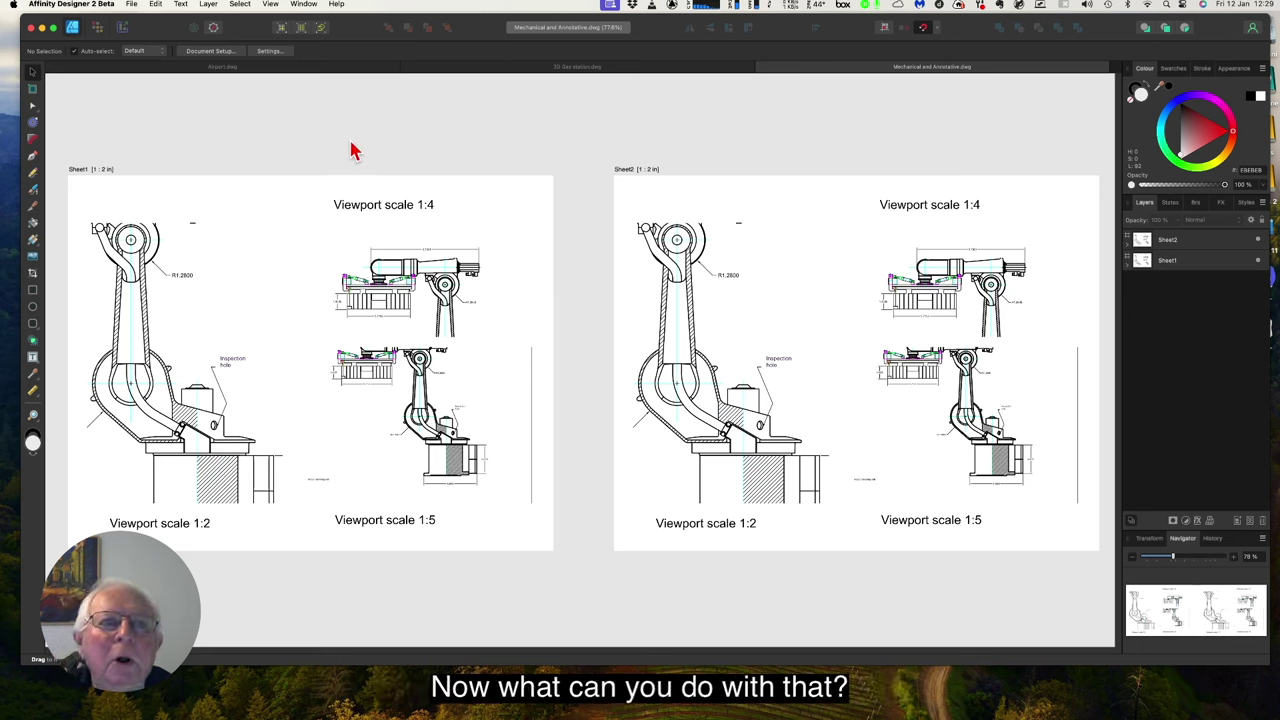
{"action": "left_click", "coordinate": [130, 6]}
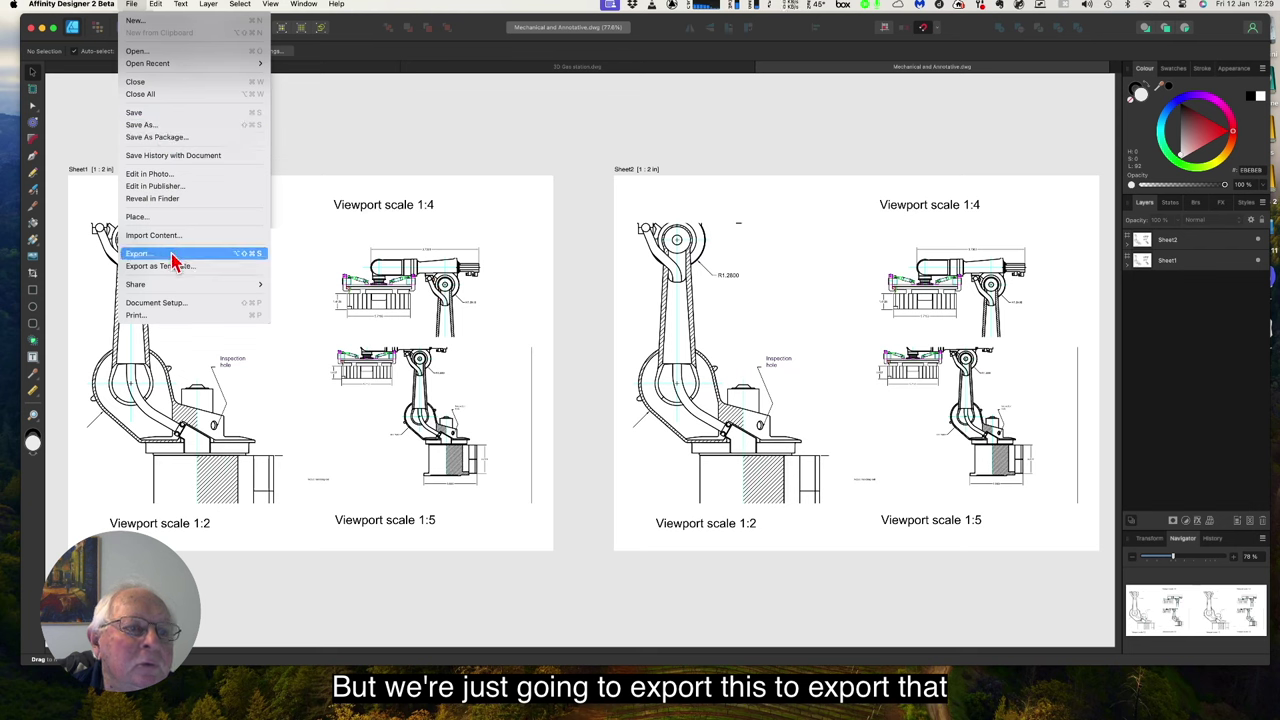
Export the drawing as DWG named 'Mechanical and Annotative 2' into the Pictures folder
{"action": "left_click", "coordinate": [170, 255]}
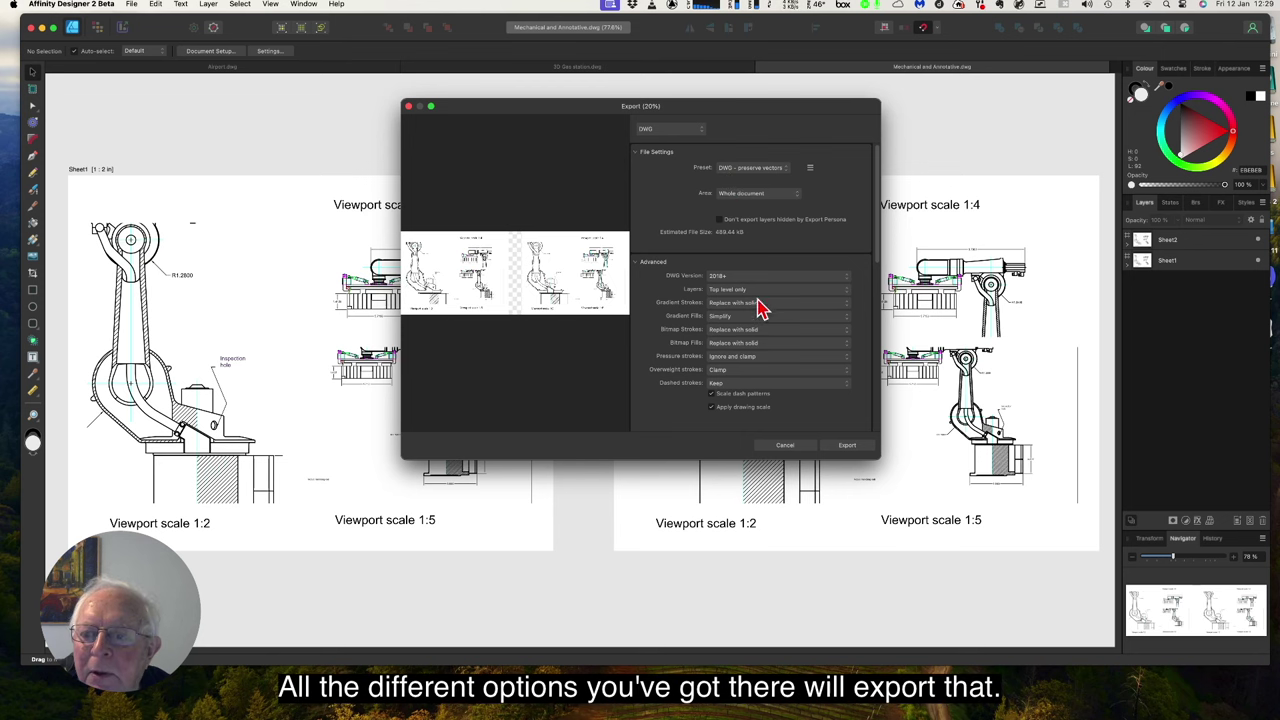
{"action": "left_click", "coordinate": [844, 449]}
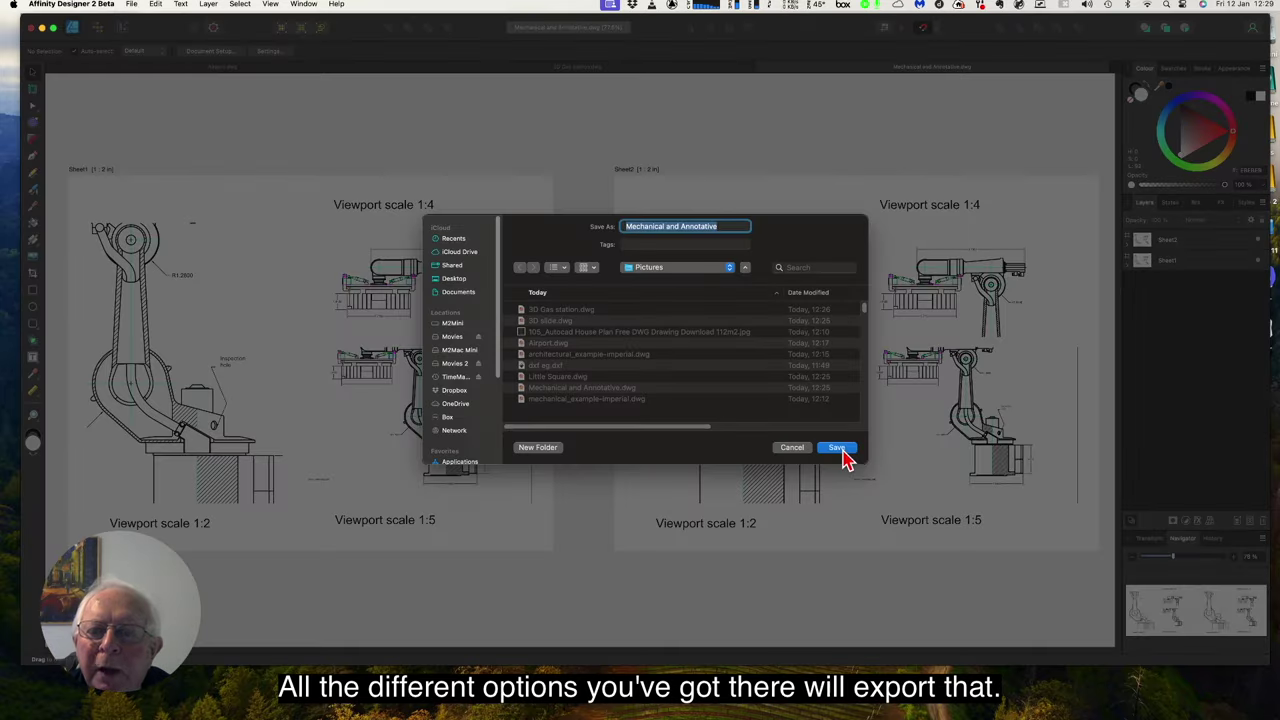
{"action": "left_click", "coordinate": [725, 226]}
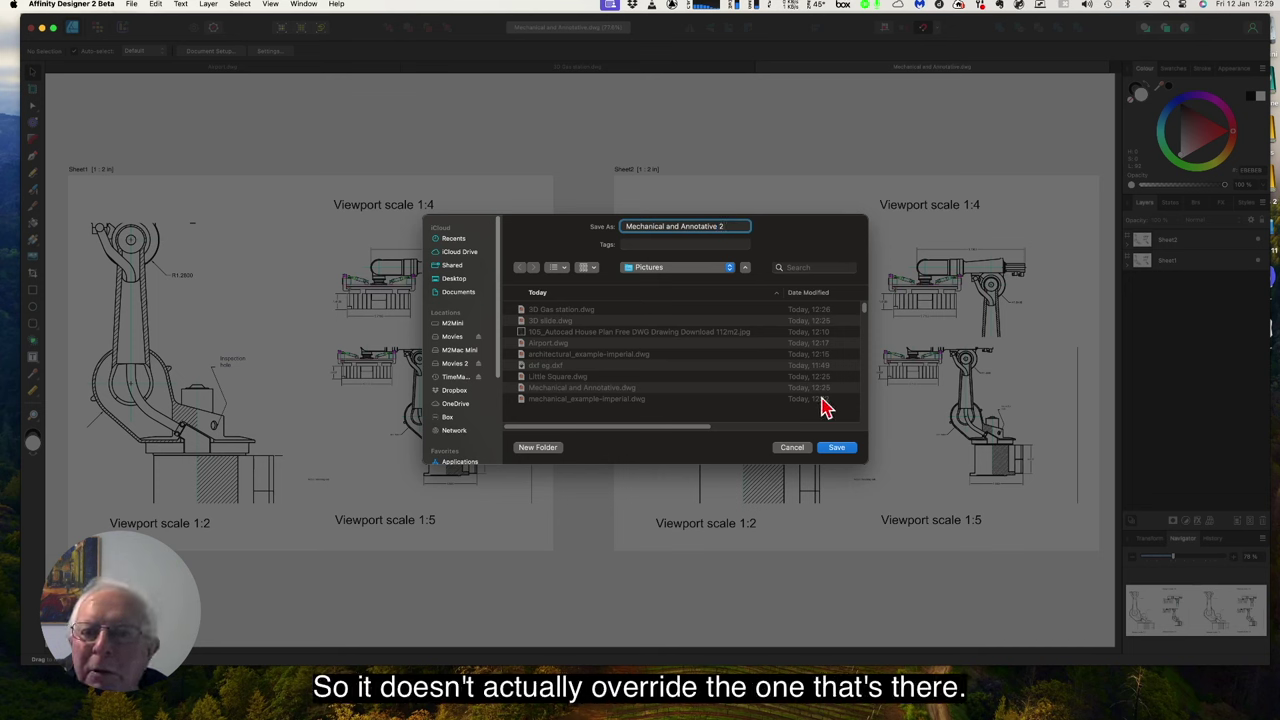
{"action": "left_click", "coordinate": [836, 449]}
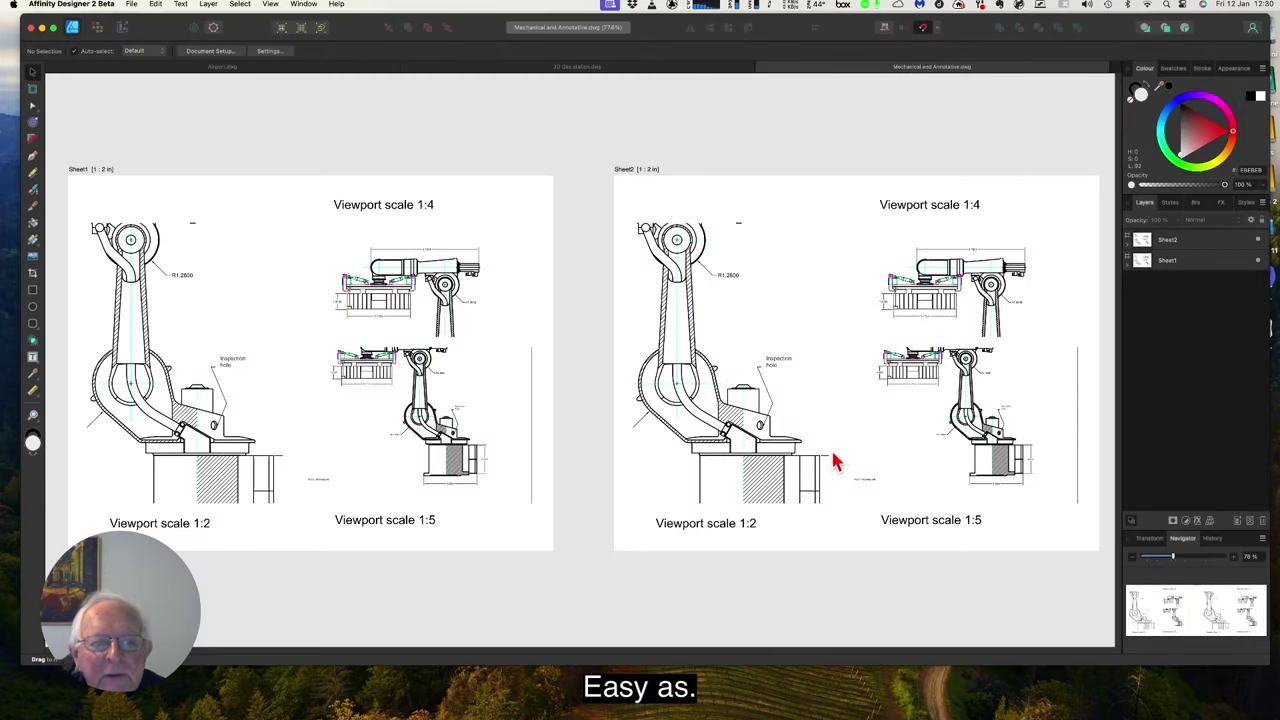
Export the drawing in SVG format as 'Mechanical and Annotative' into Pictures
{"action": "left_click", "coordinate": [131, 6]}
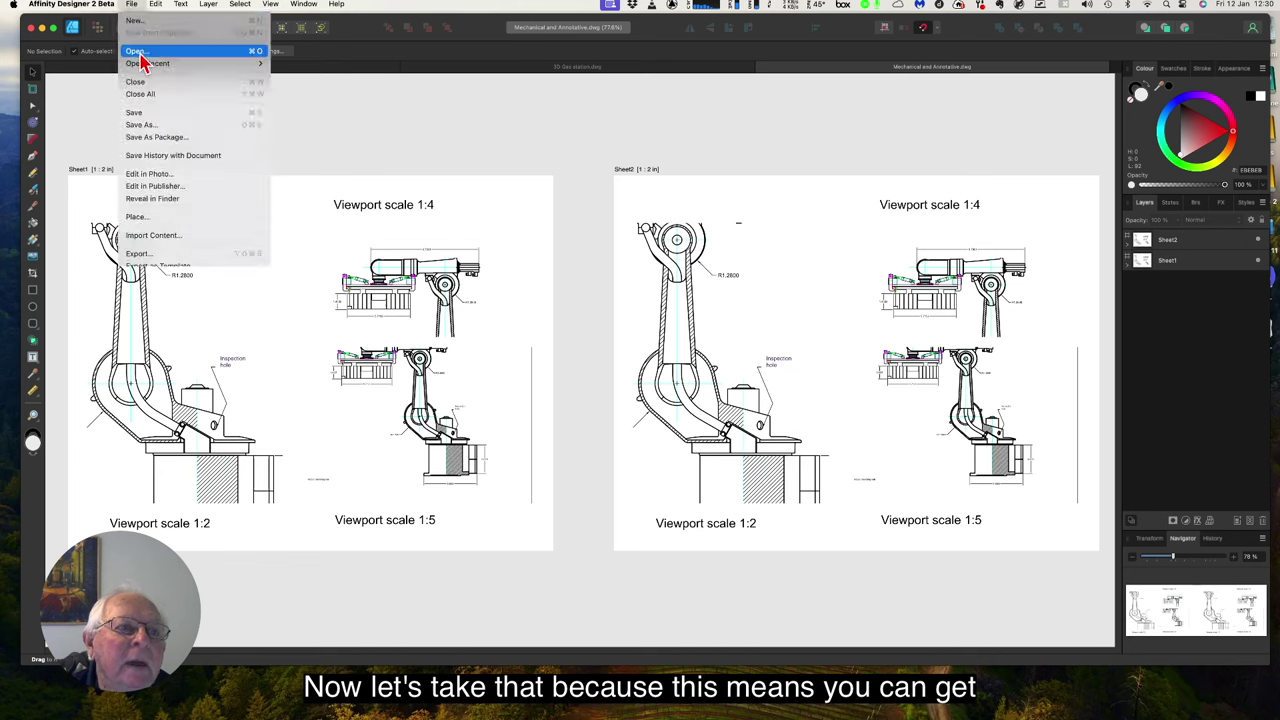
{"action": "left_click", "coordinate": [179, 256]}
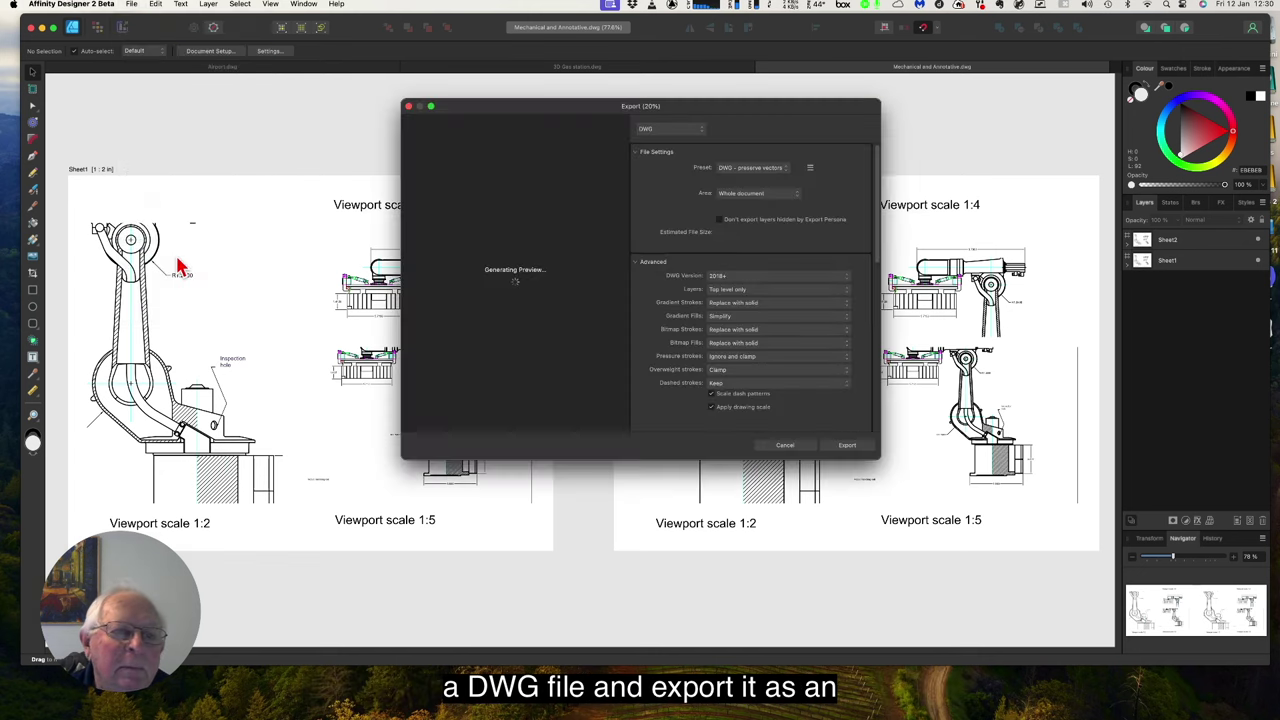
{"action": "left_click", "coordinate": [667, 131]}
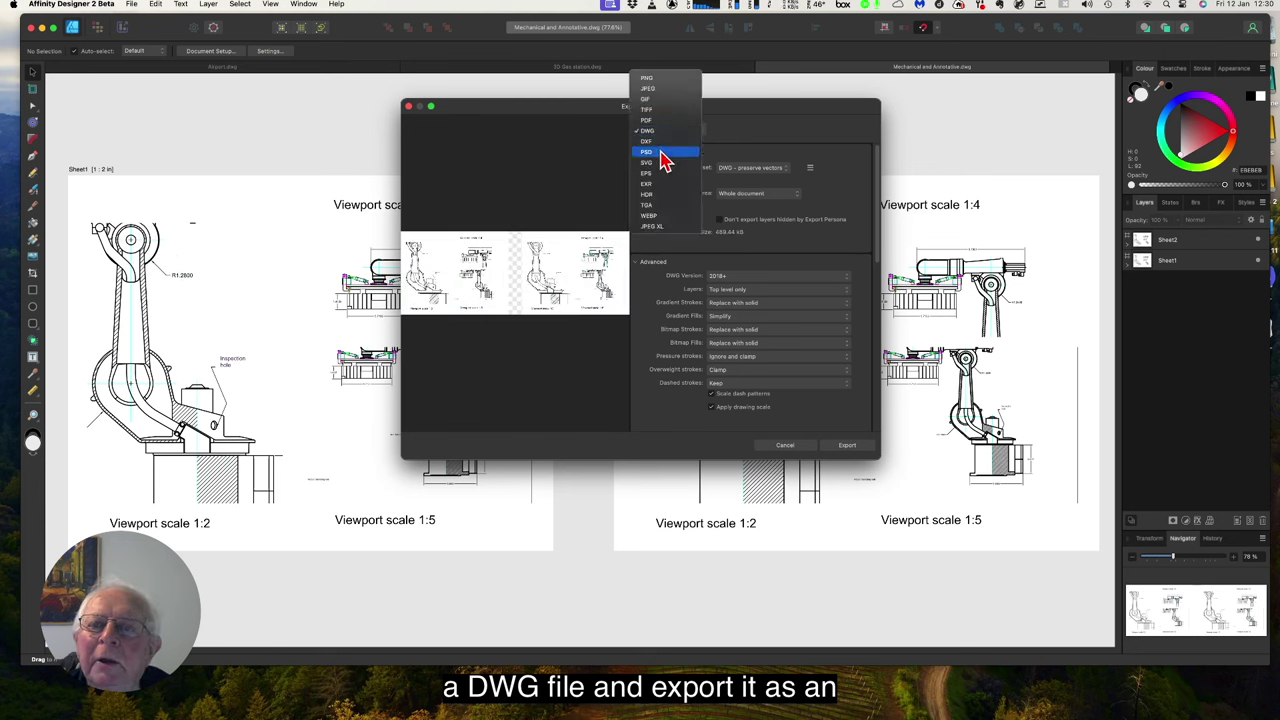
{"action": "left_click", "coordinate": [660, 163]}
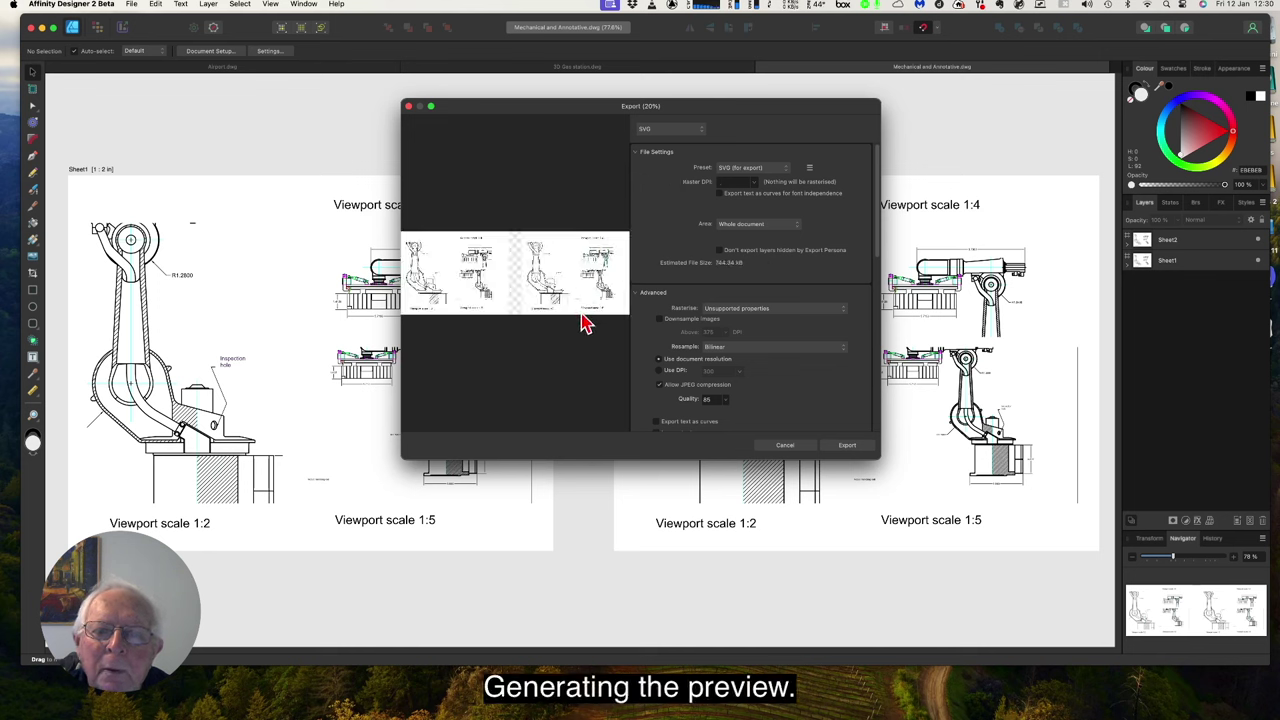
{"action": "left_click", "coordinate": [847, 452]}
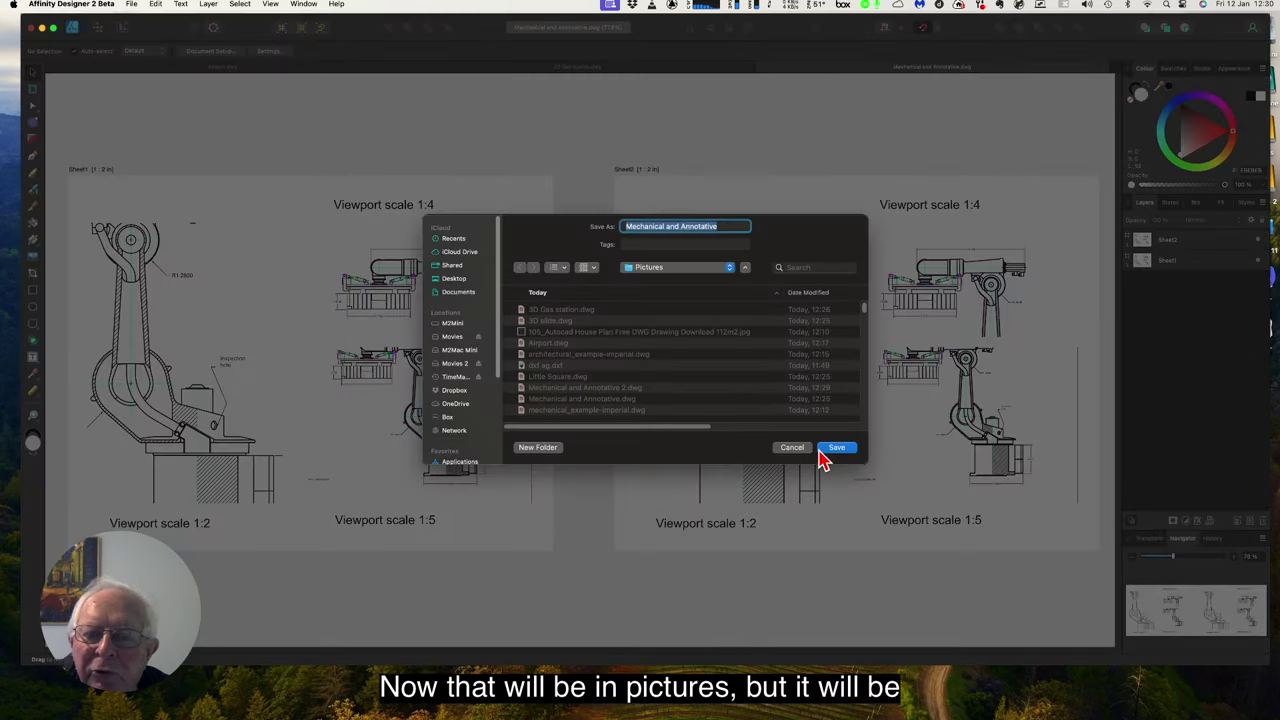
{"action": "left_click", "coordinate": [835, 449]}
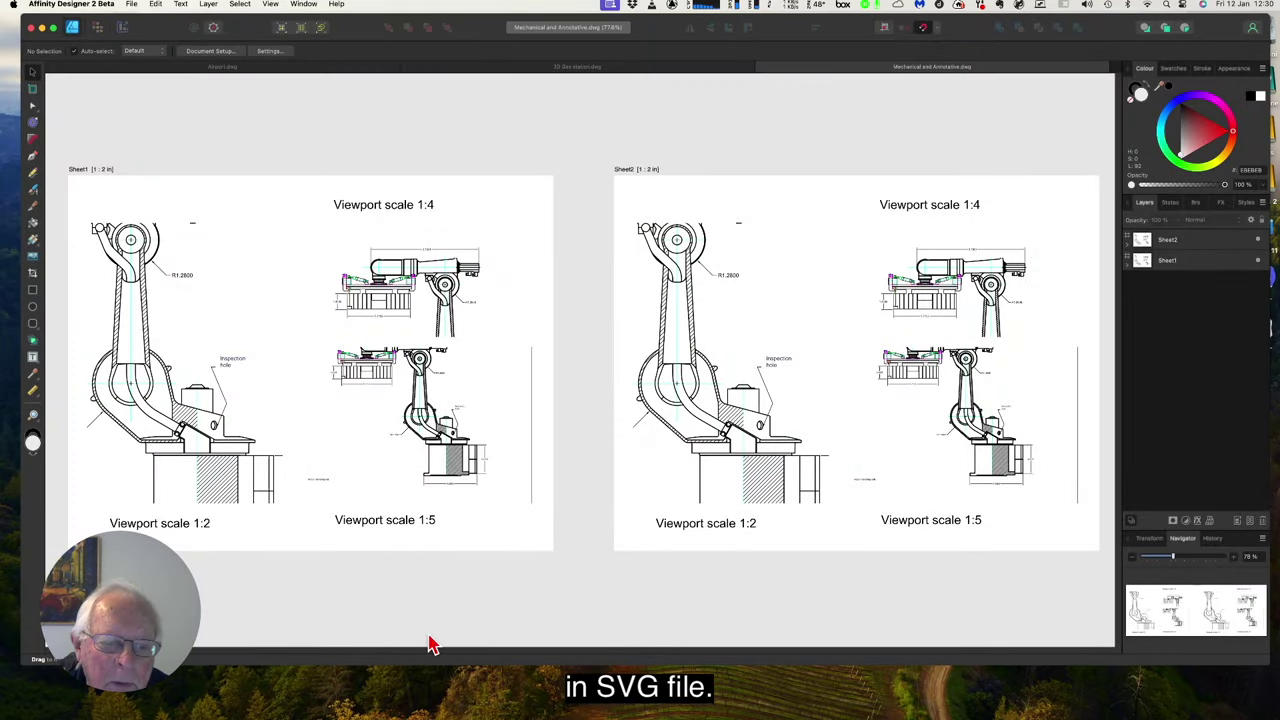
Open the exported 'Mechanical and Annotative.svg' as a new document
{"action": "left_click", "coordinate": [131, 6]}
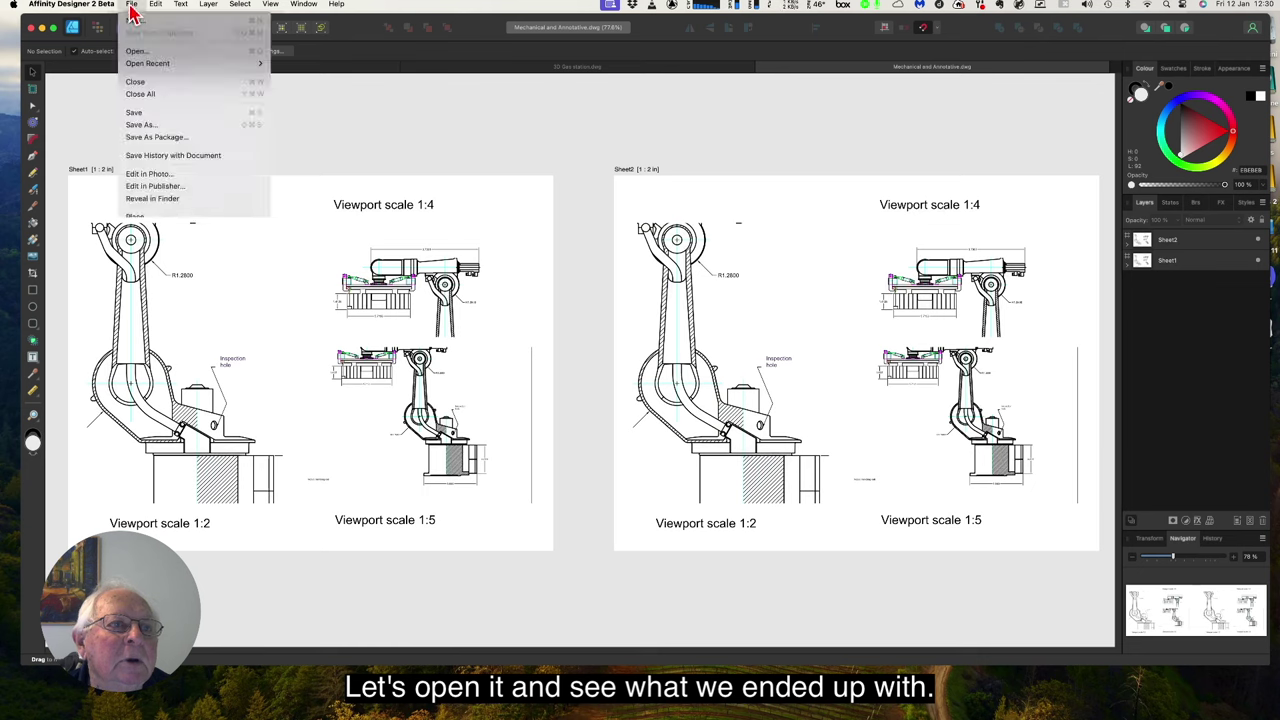
{"action": "left_click", "coordinate": [138, 52]}
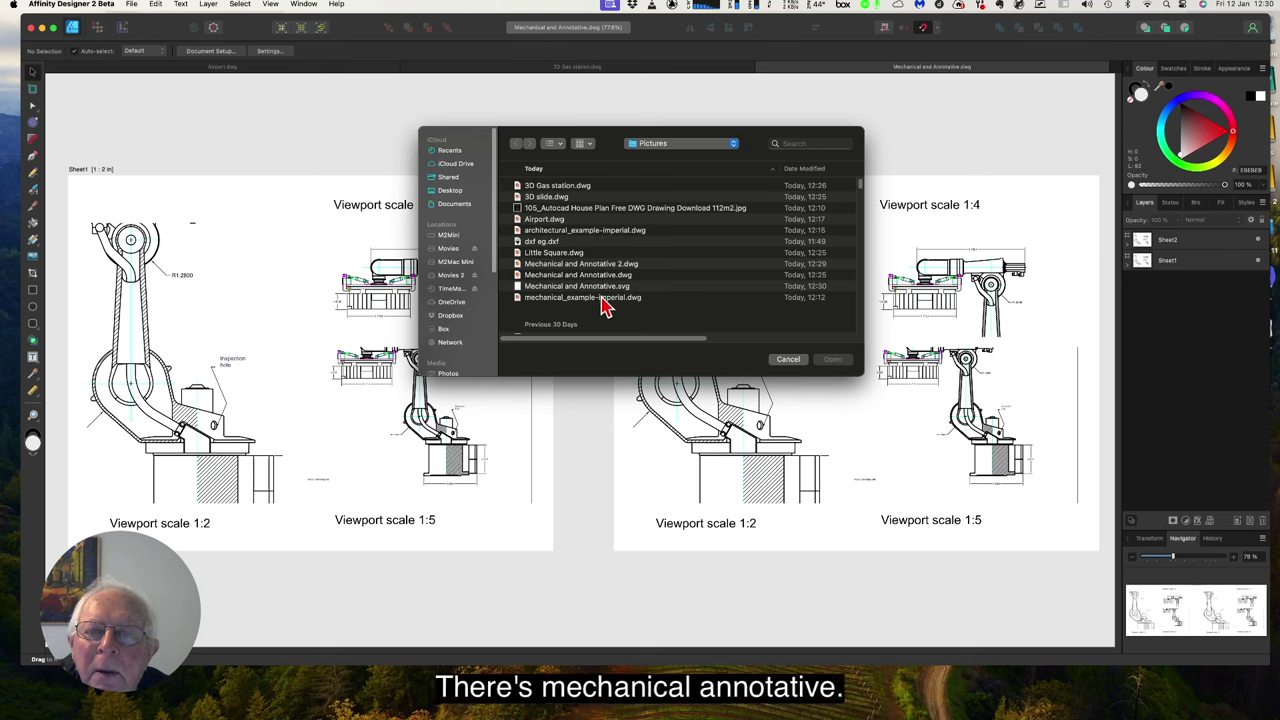
{"action": "left_click", "coordinate": [586, 288]}
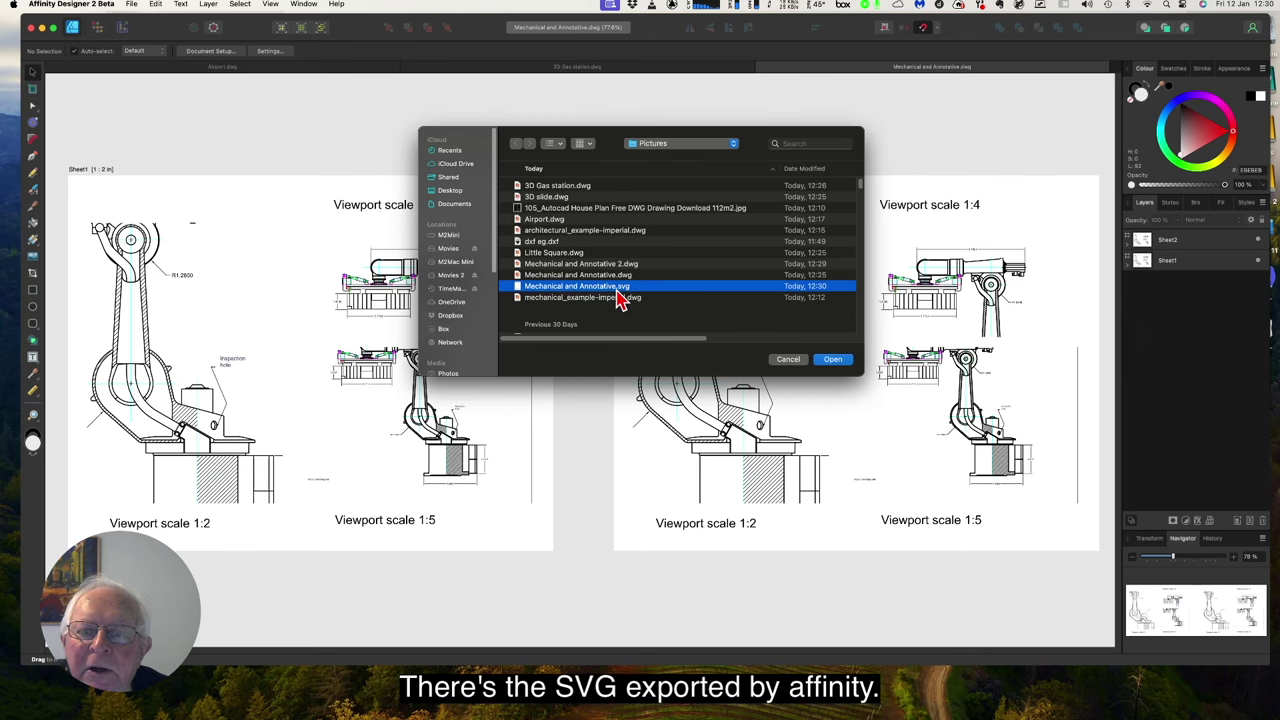
{"action": "left_click", "coordinate": [843, 369]}
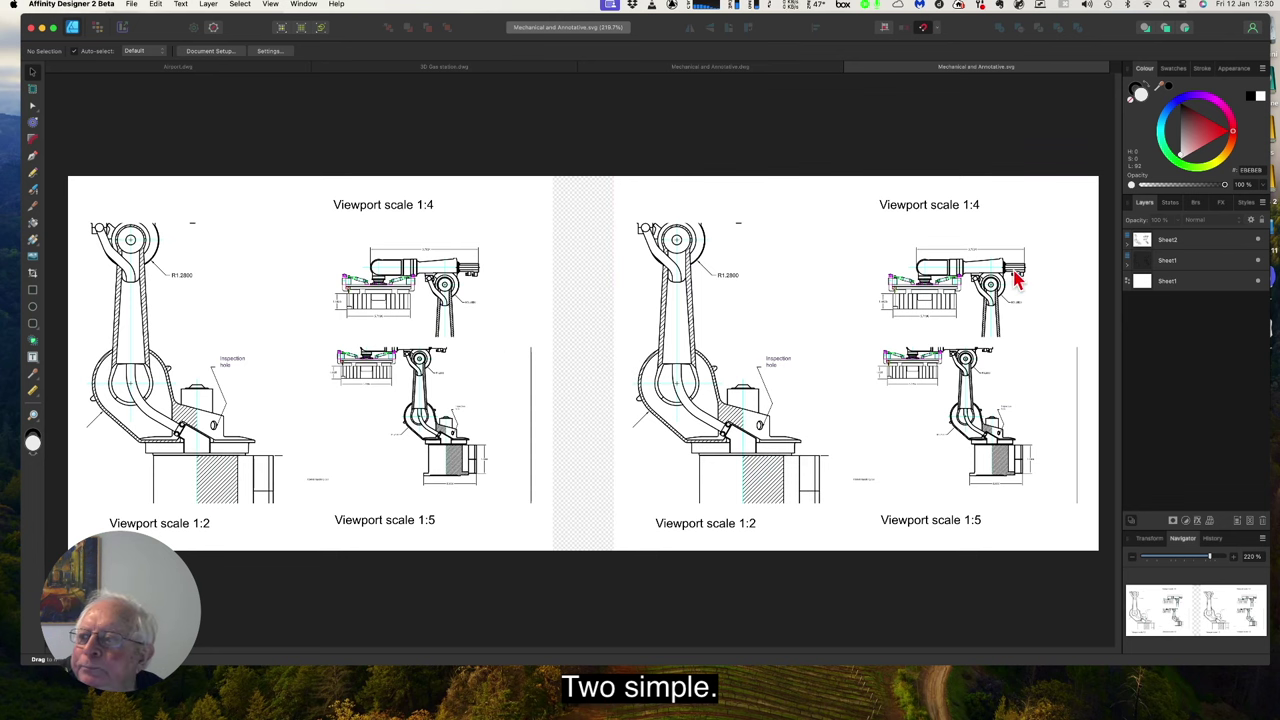
Expand and collapse Sheet2 in the Layers panel, then select it
{"action": "left_click", "coordinate": [1128, 242]}
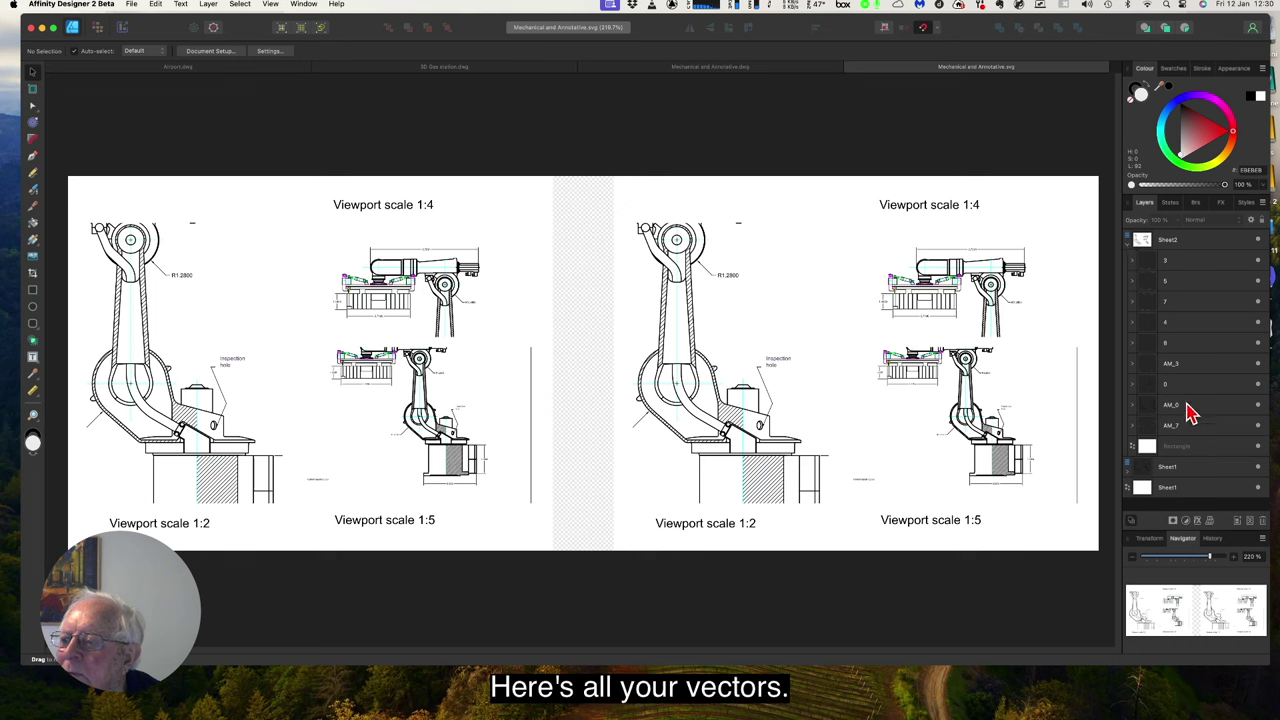
{"action": "left_click", "coordinate": [1129, 243]}
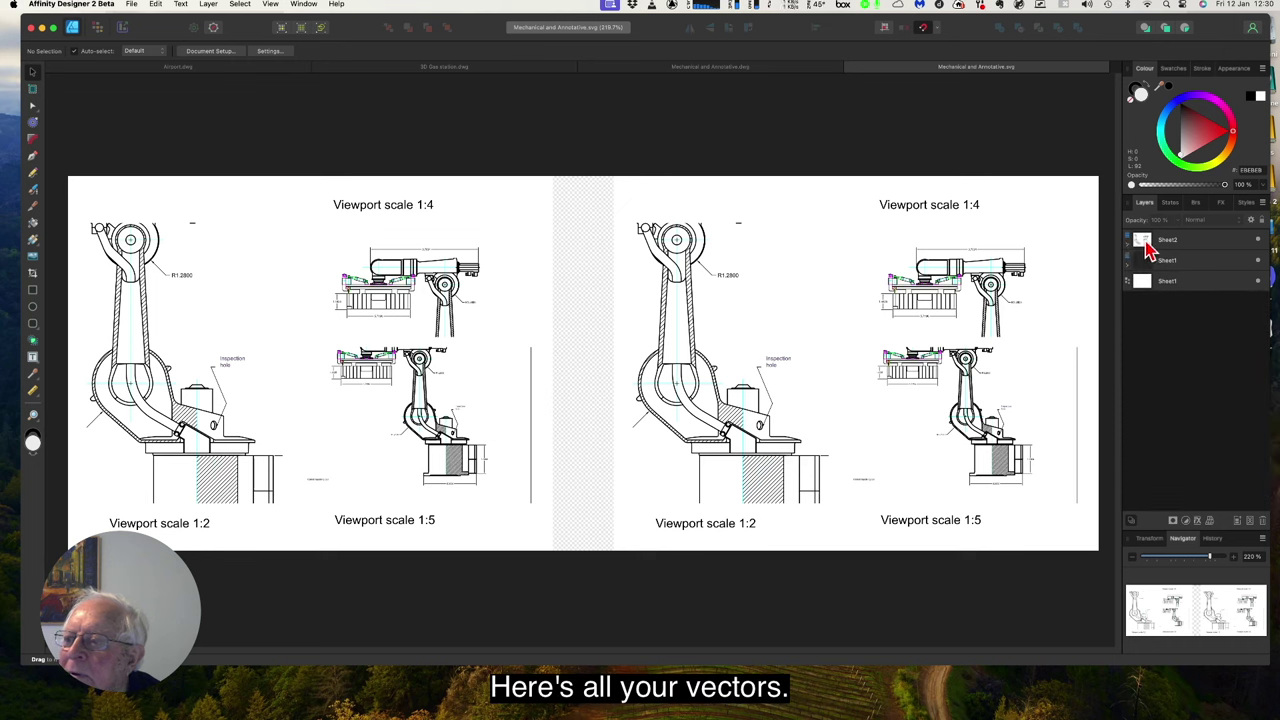
{"action": "left_click", "coordinate": [1145, 250]}
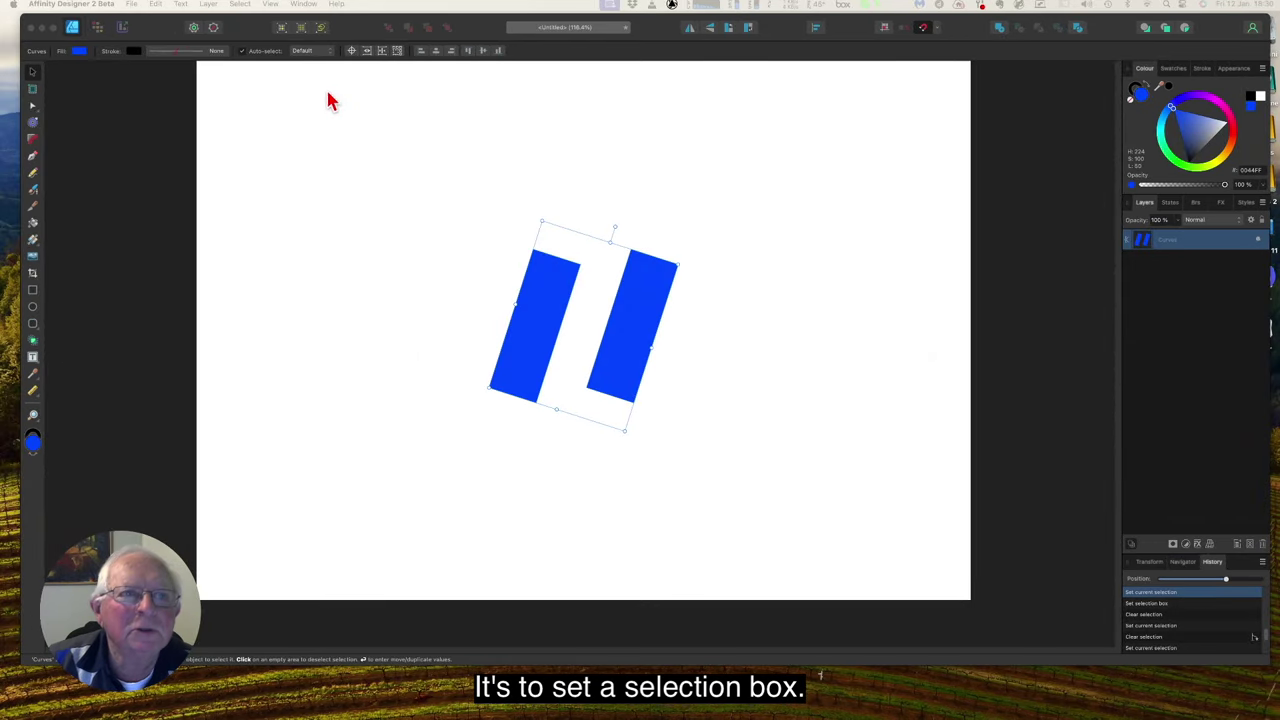
Make the blue Curves' page-aligned selection box permanent, then reselect to confirm it sticks
{"action": "left_click", "coordinate": [270, 108]}
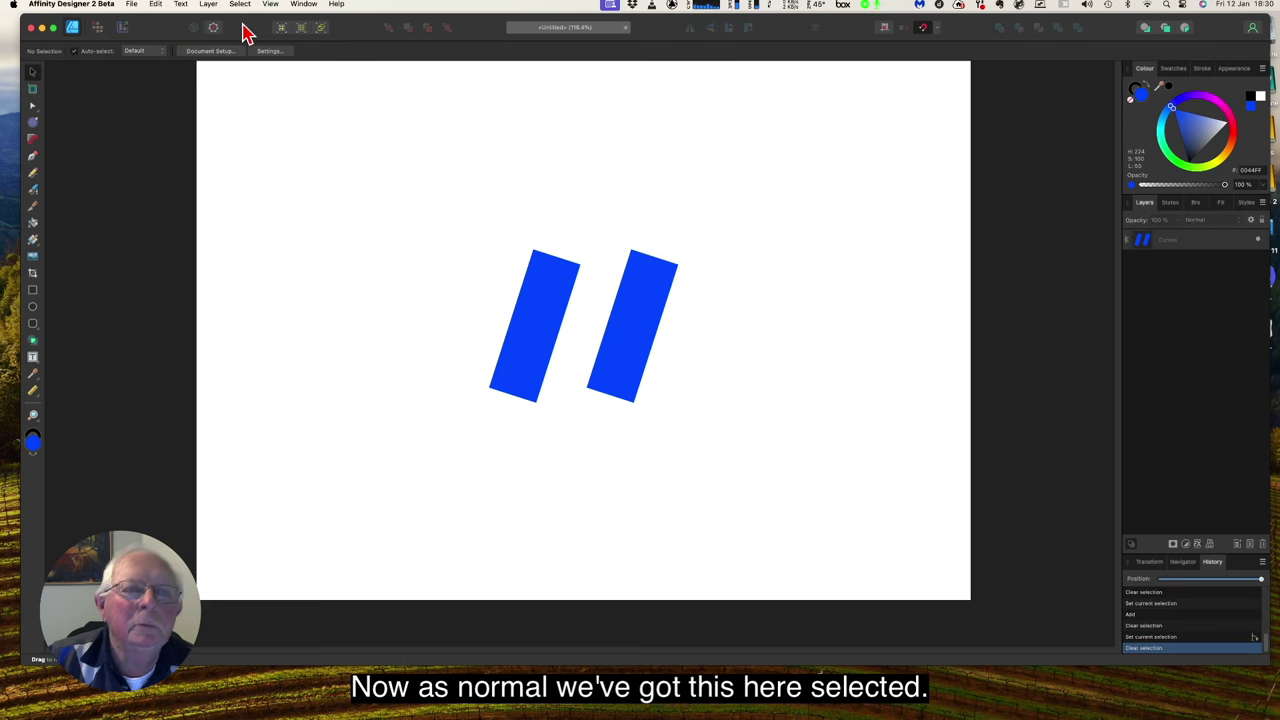
{"action": "left_click", "coordinate": [560, 285]}
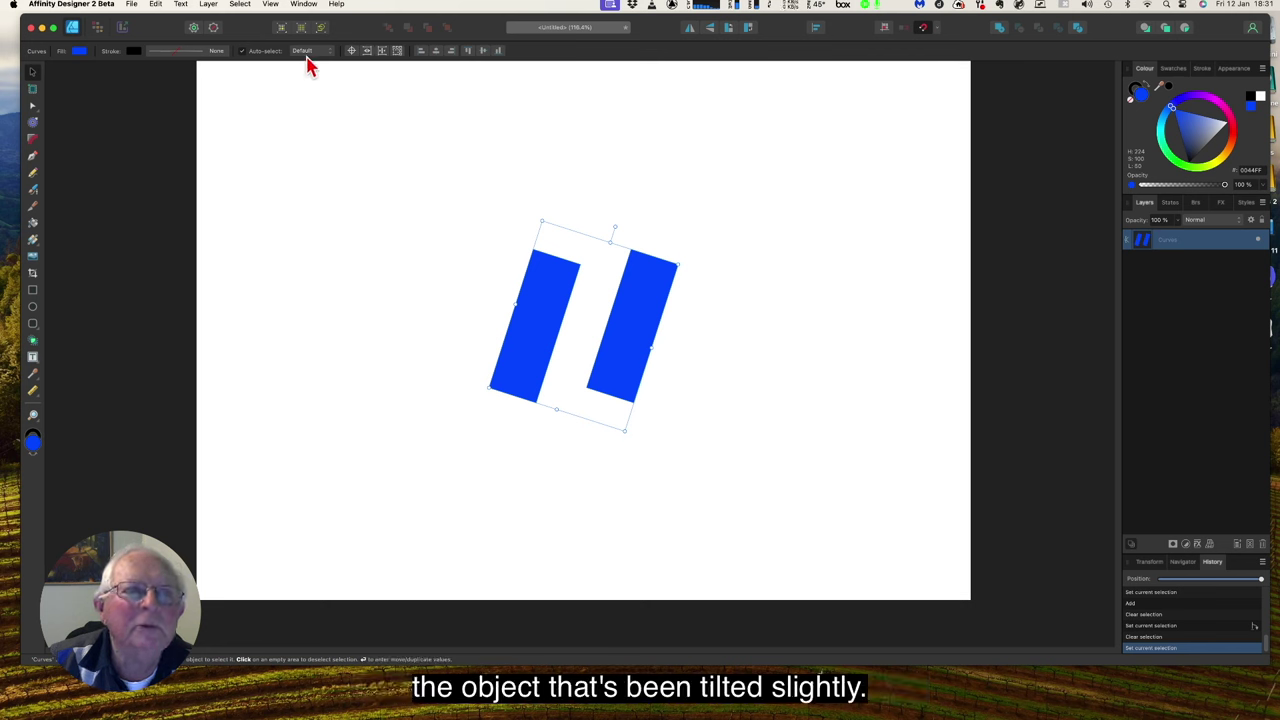
{"action": "left_click", "coordinate": [240, 6]}
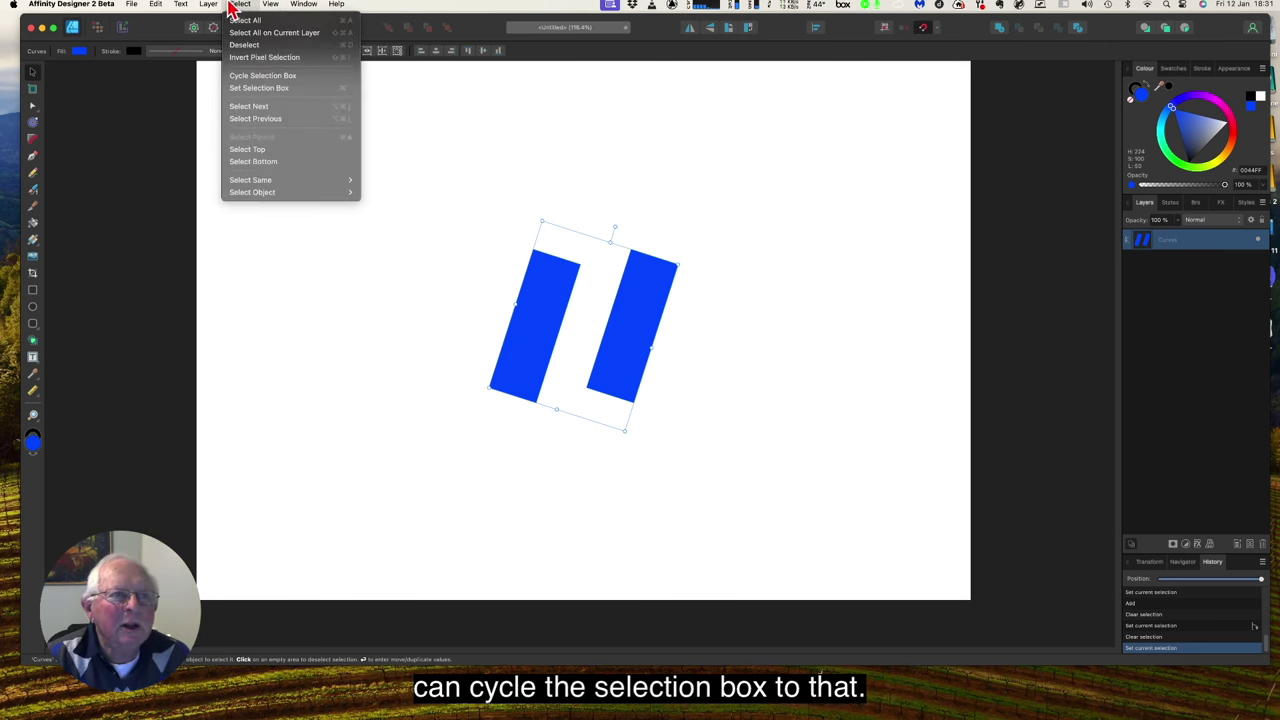
{"action": "left_click", "coordinate": [254, 80]}
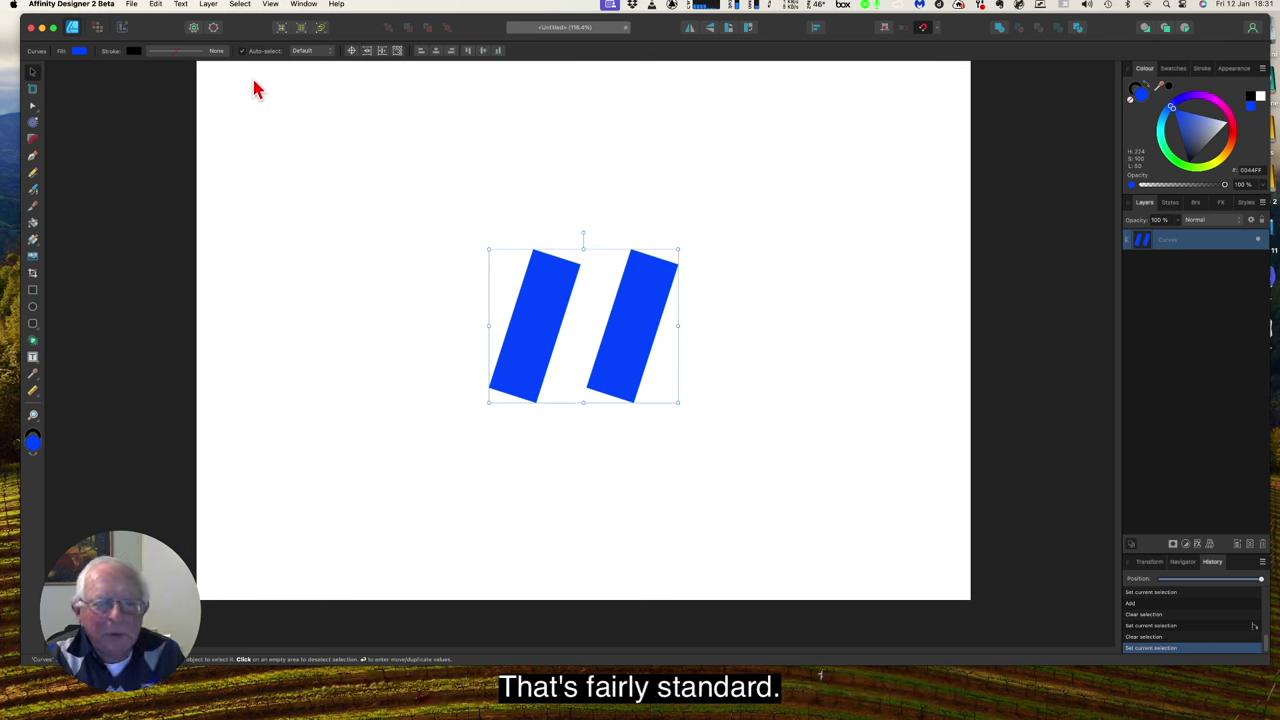
{"action": "left_click", "coordinate": [240, 6]}
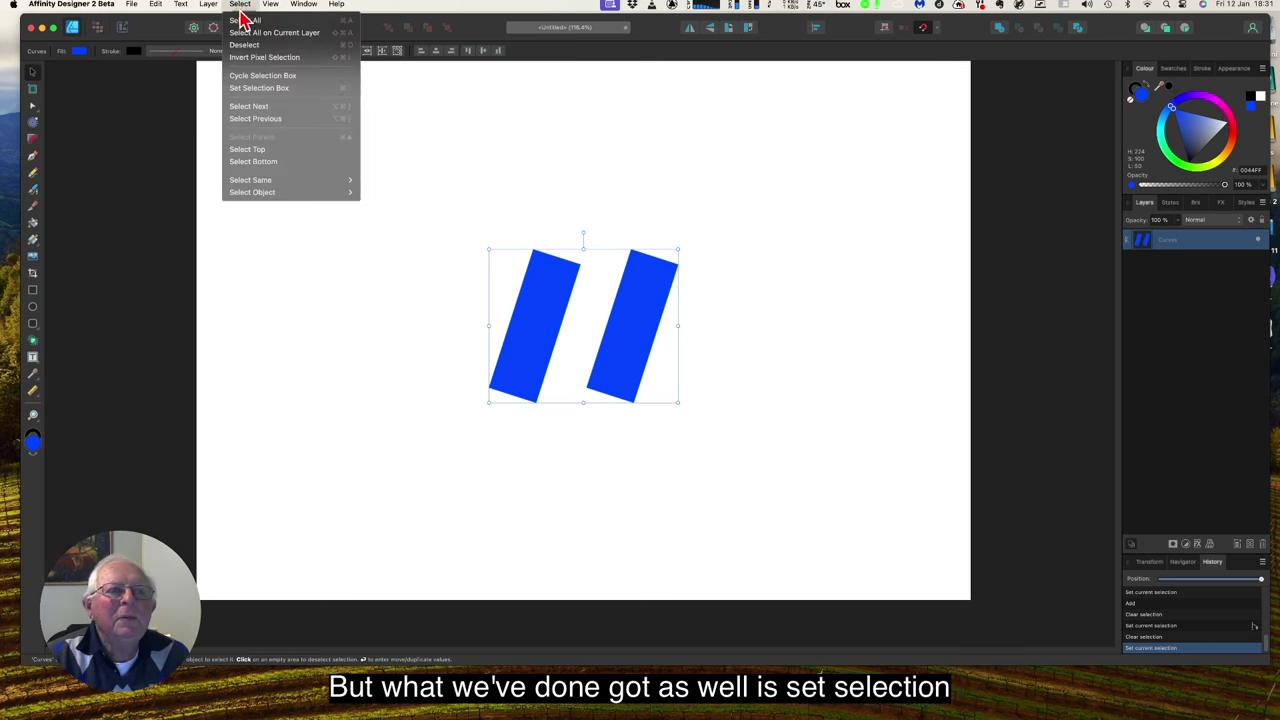
{"action": "left_click", "coordinate": [262, 90]}
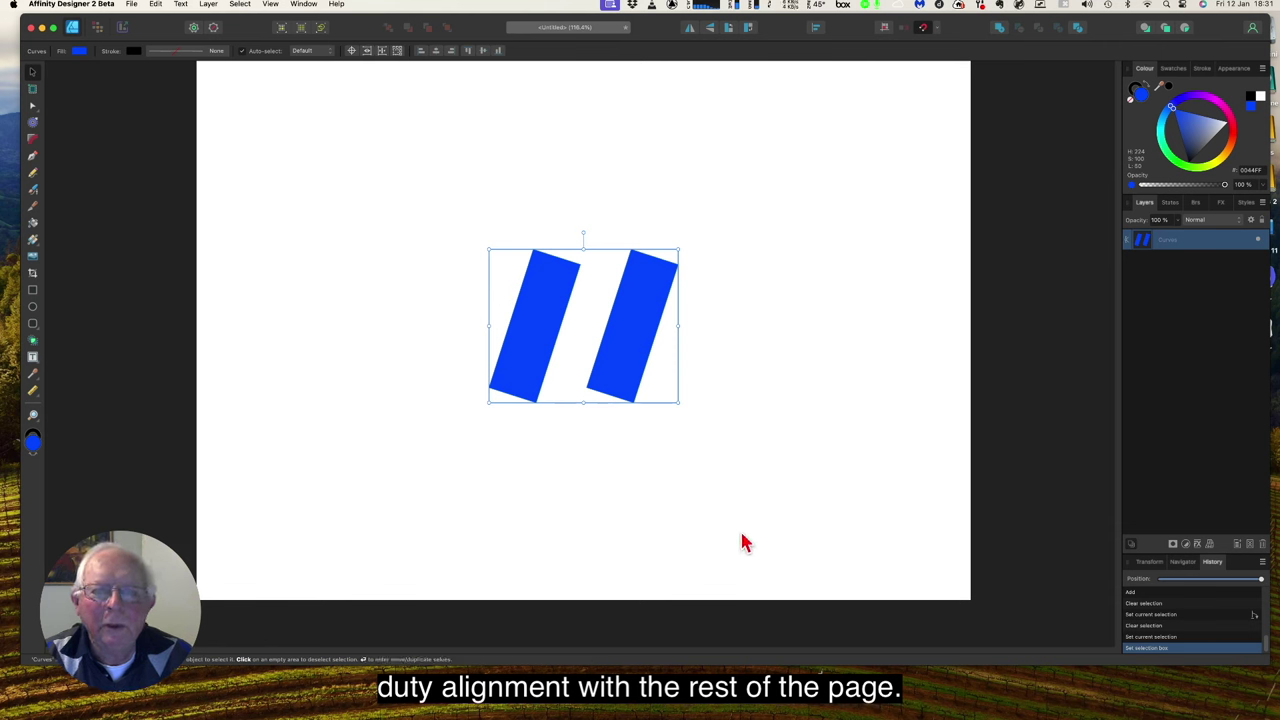
{"action": "left_click", "coordinate": [872, 313]}
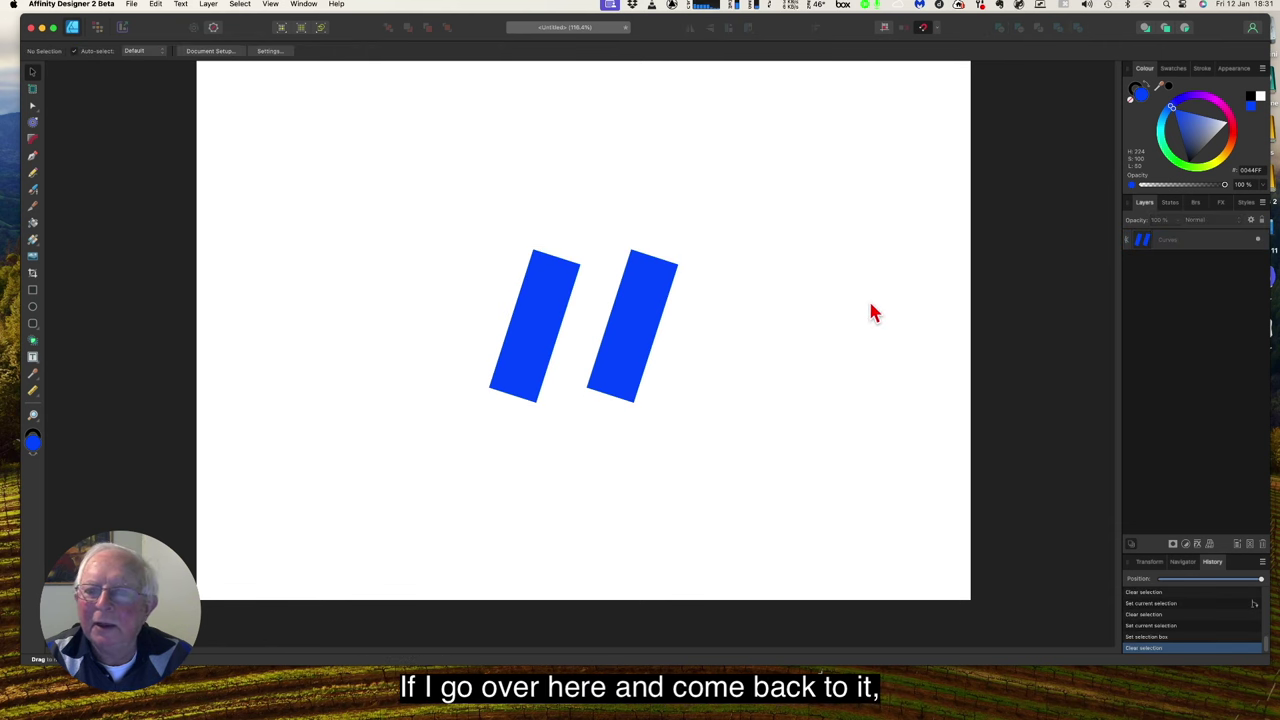
{"action": "left_click", "coordinate": [607, 340]}
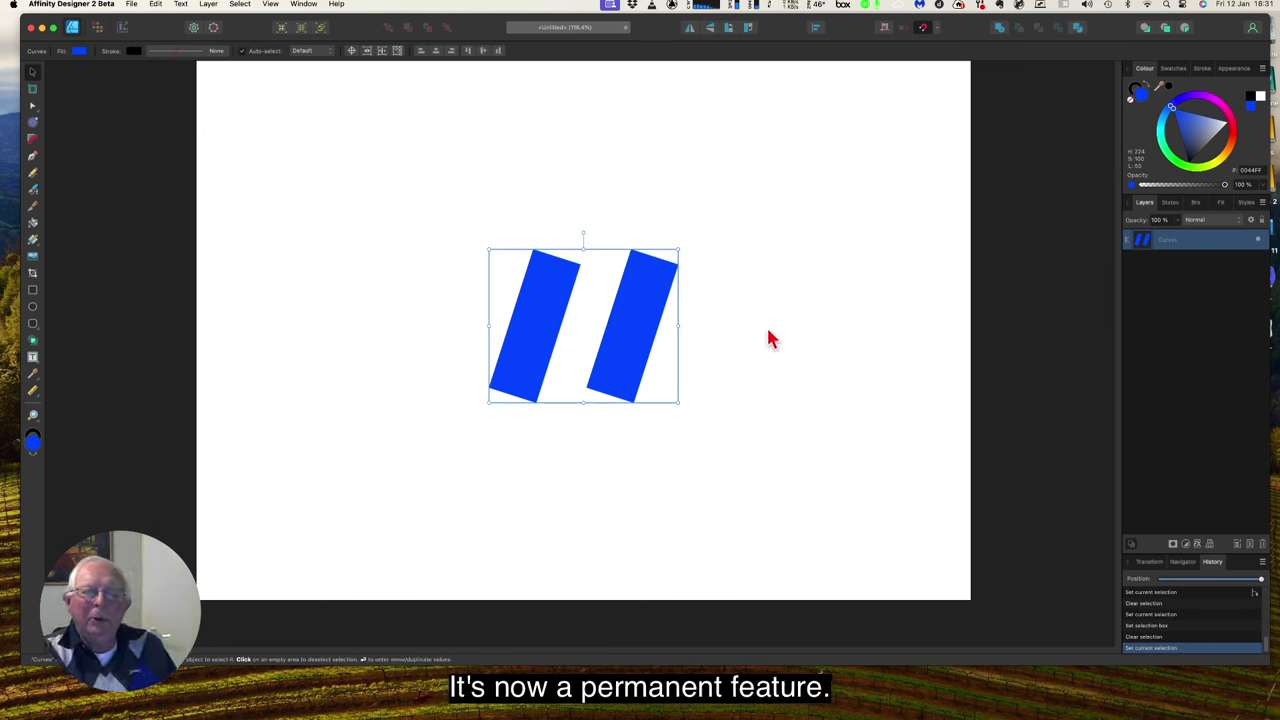
{"action": "left_click_drag", "start_coordinate": [609, 349], "coordinate": [569, 343]}
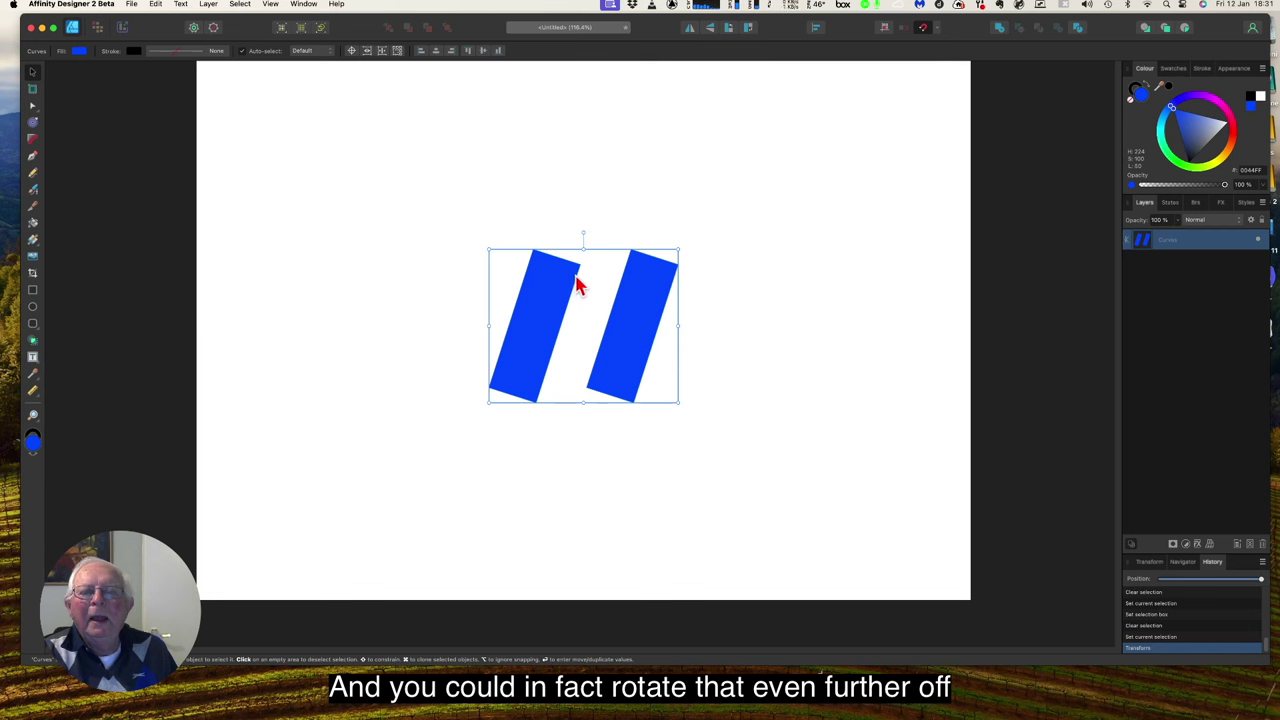
{"action": "mouse_move", "coordinate": [583, 234]}
{"action": "left_mouse_down"}
{"action": "mouse_move", "coordinate": [643, 249]}
{"action": "mouse_move", "coordinate": [560, 240]}
{"action": "mouse_move", "coordinate": [606, 246]}
{"action": "mouse_move", "coordinate": [594, 243]}
{"action": "left_mouse_up"}
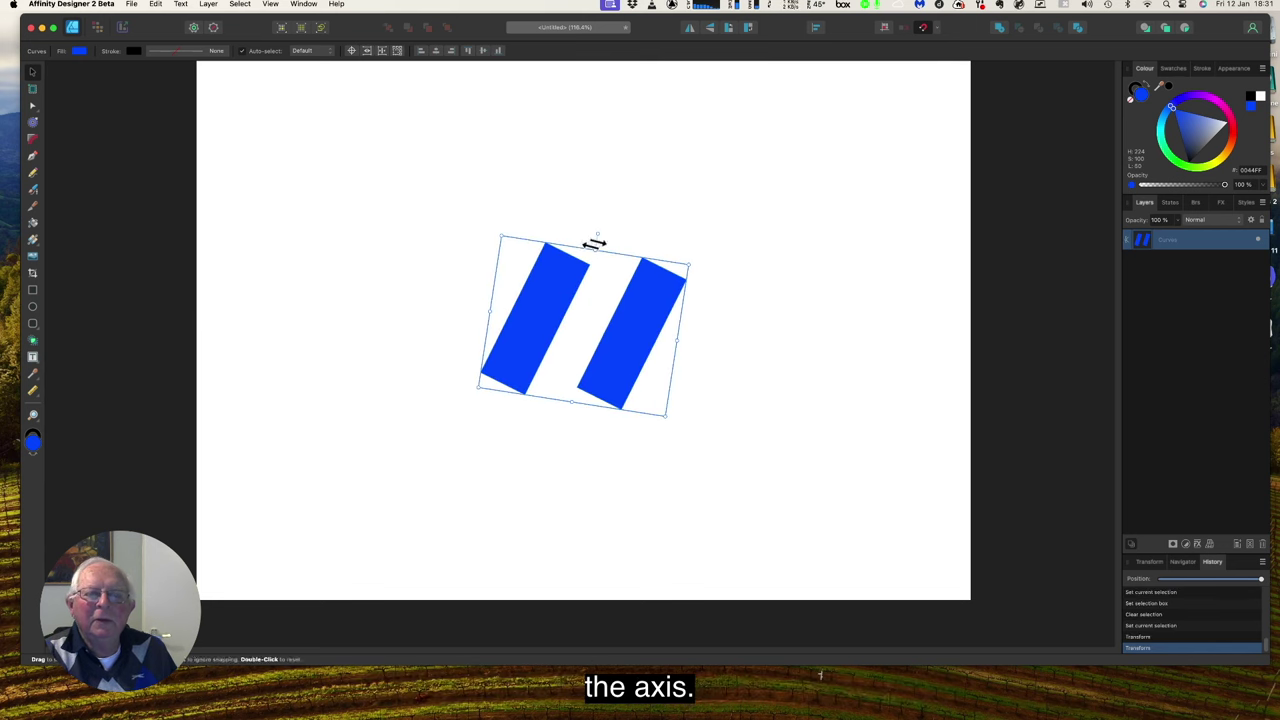
{"action": "left_click", "coordinate": [580, 323]}
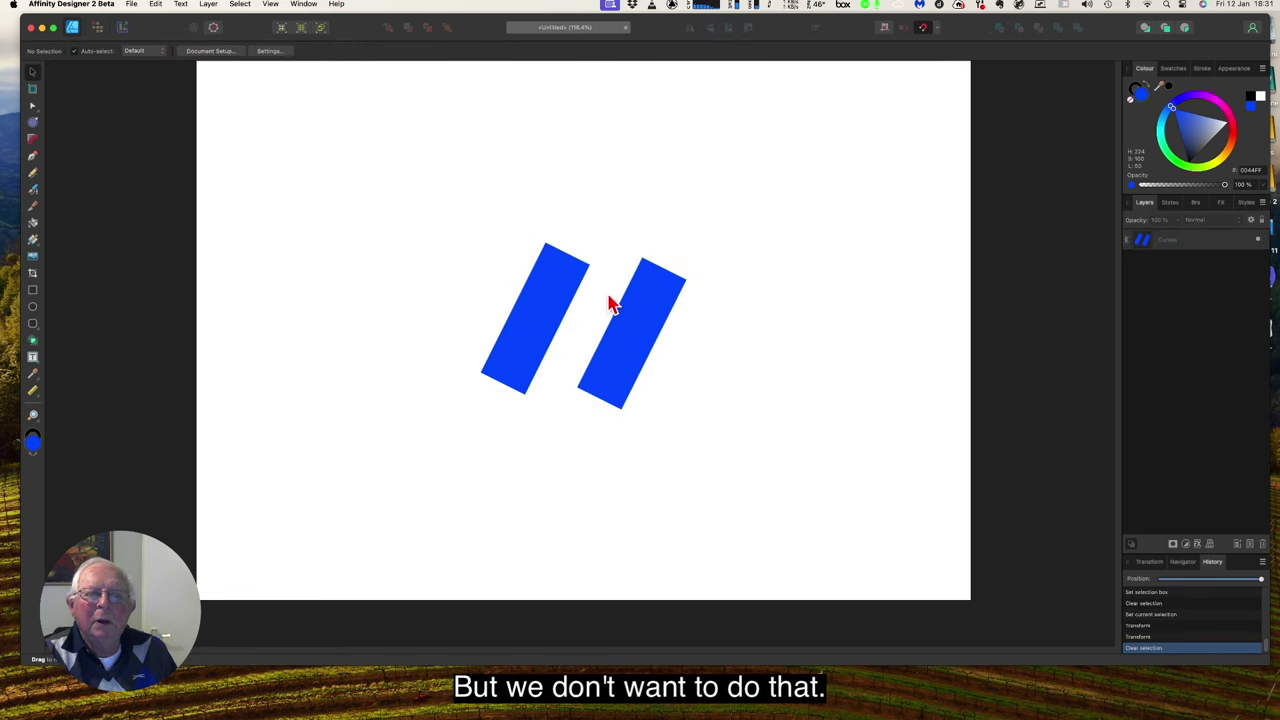
{"action": "left_click", "coordinate": [600, 289]}
{"action": "left_click_drag", "start_coordinate": [594, 237], "coordinate": [582, 237]}
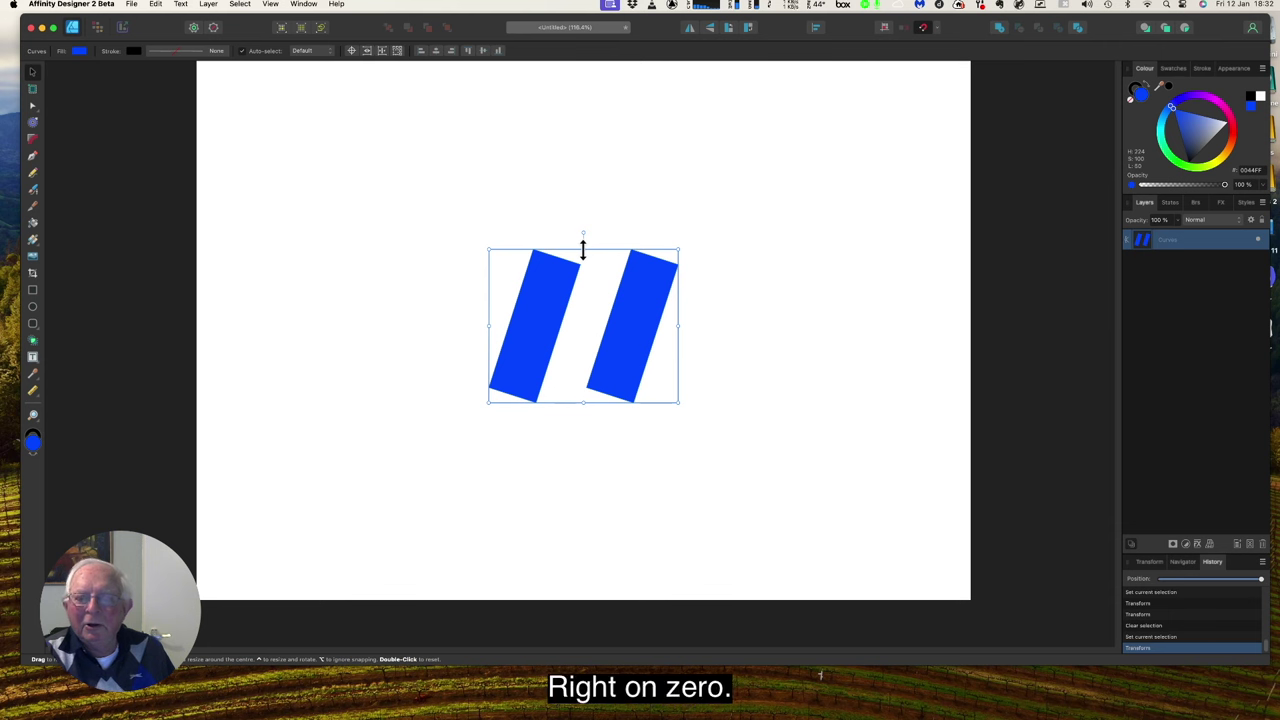
{"action": "left_click", "coordinate": [735, 385]}
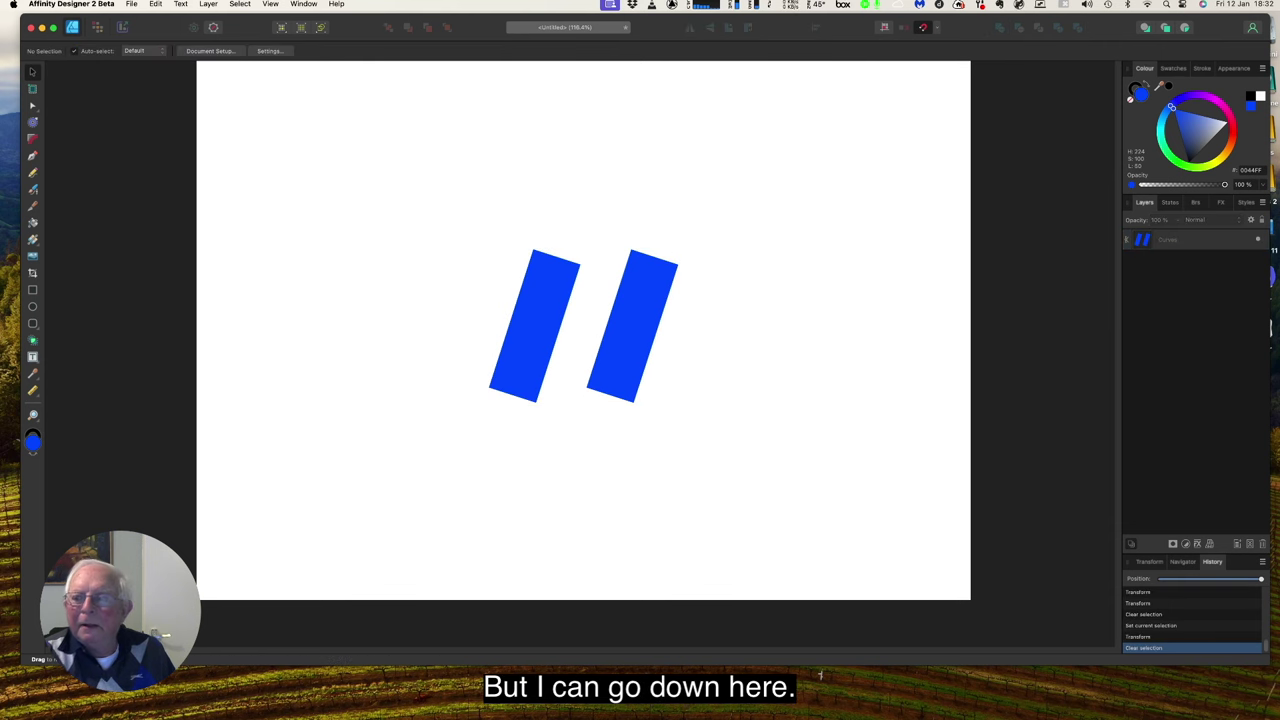
{"action": "left_click", "coordinate": [1188, 244]}
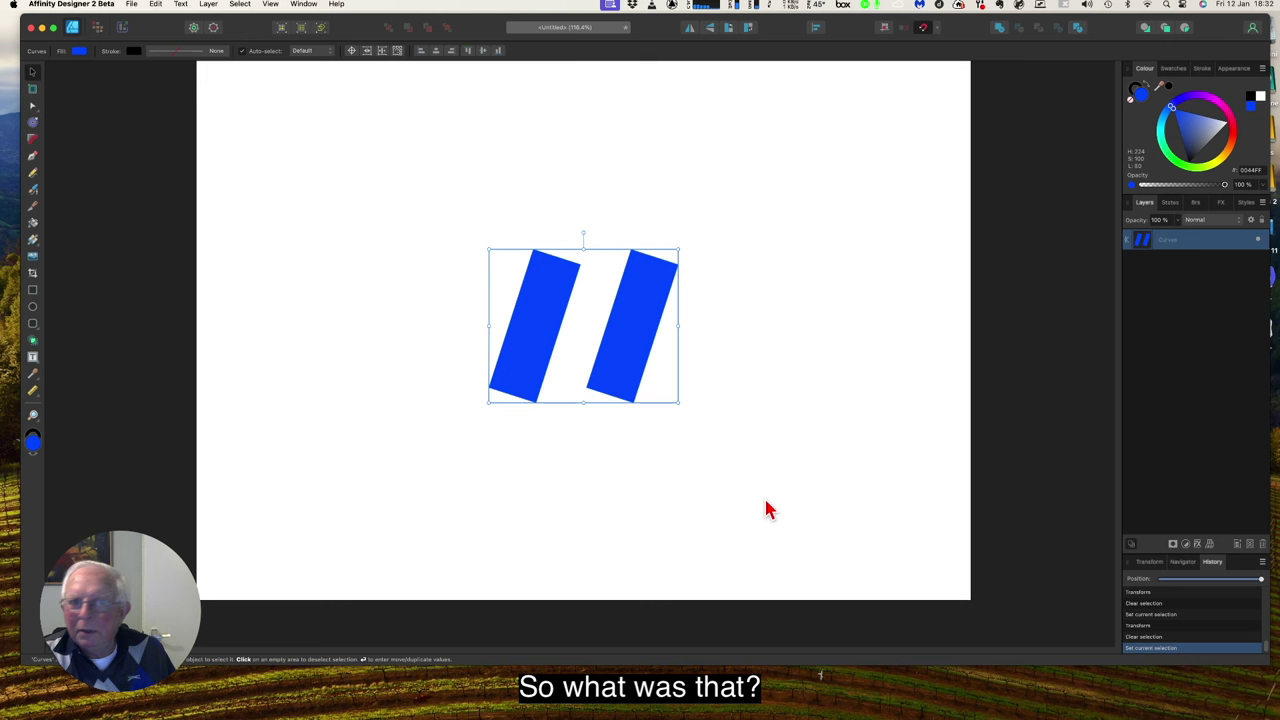
{"action": "left_click", "coordinate": [239, 4]}
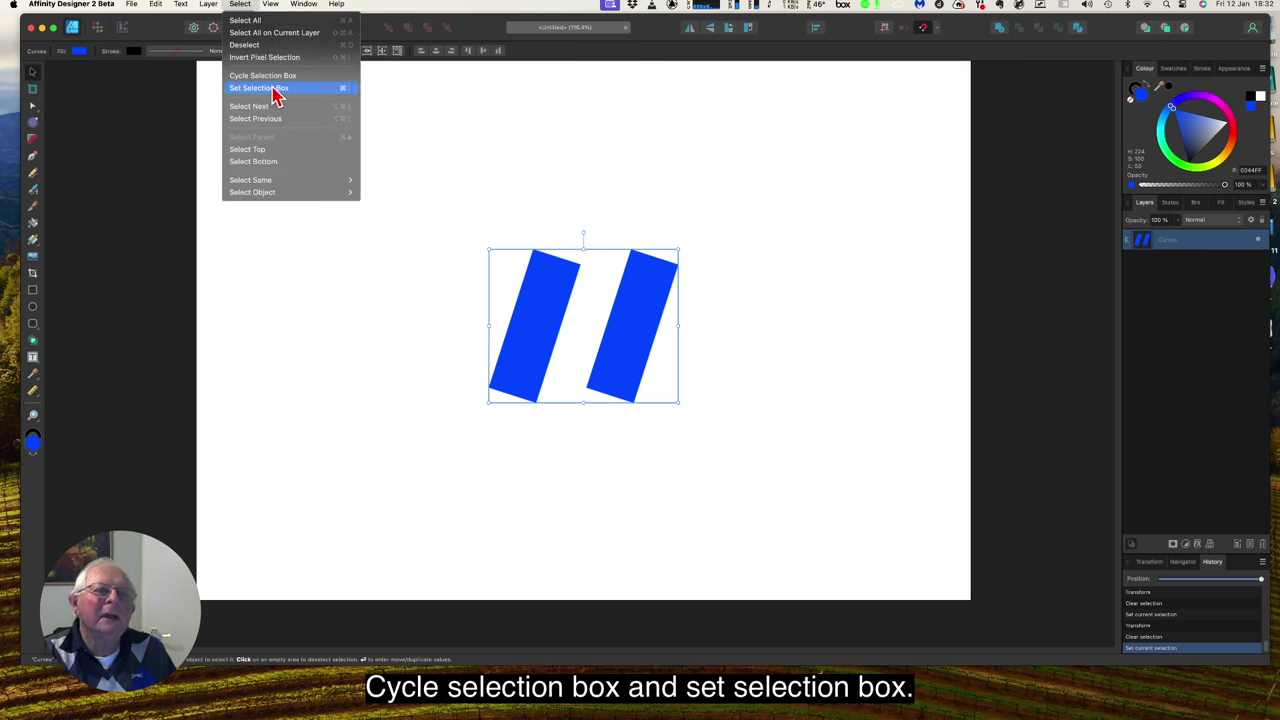
{"action": "left_click", "coordinate": [716, 192]}
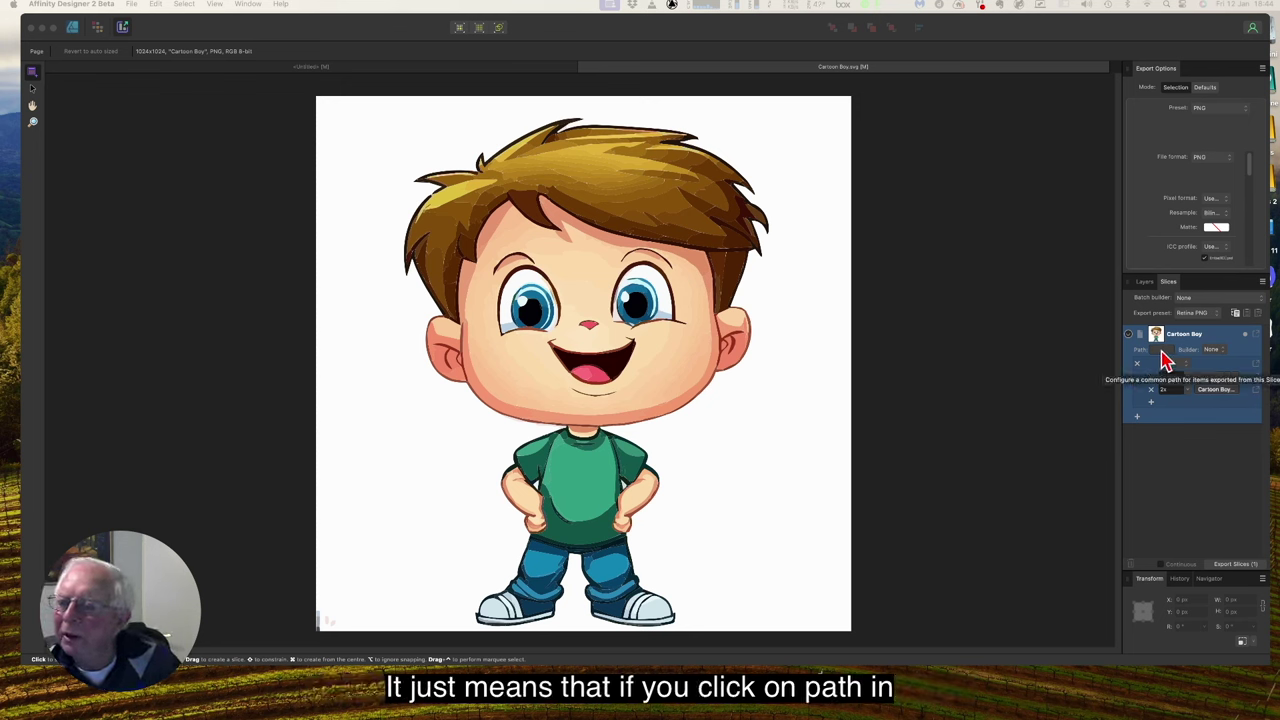
Add the Document filename variable to the slice path, then open the 1x PNG export's path template
{"action": "left_click", "coordinate": [1162, 357]}
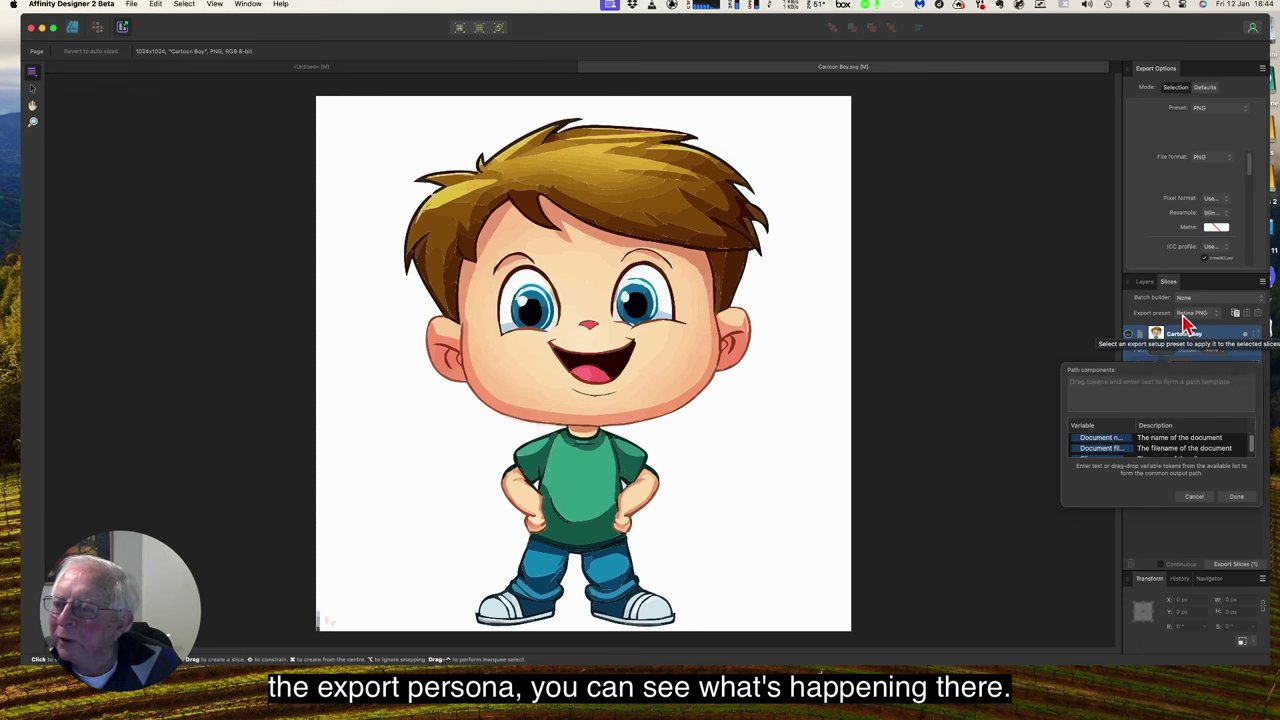
{"action": "left_click", "coordinate": [1162, 362]}
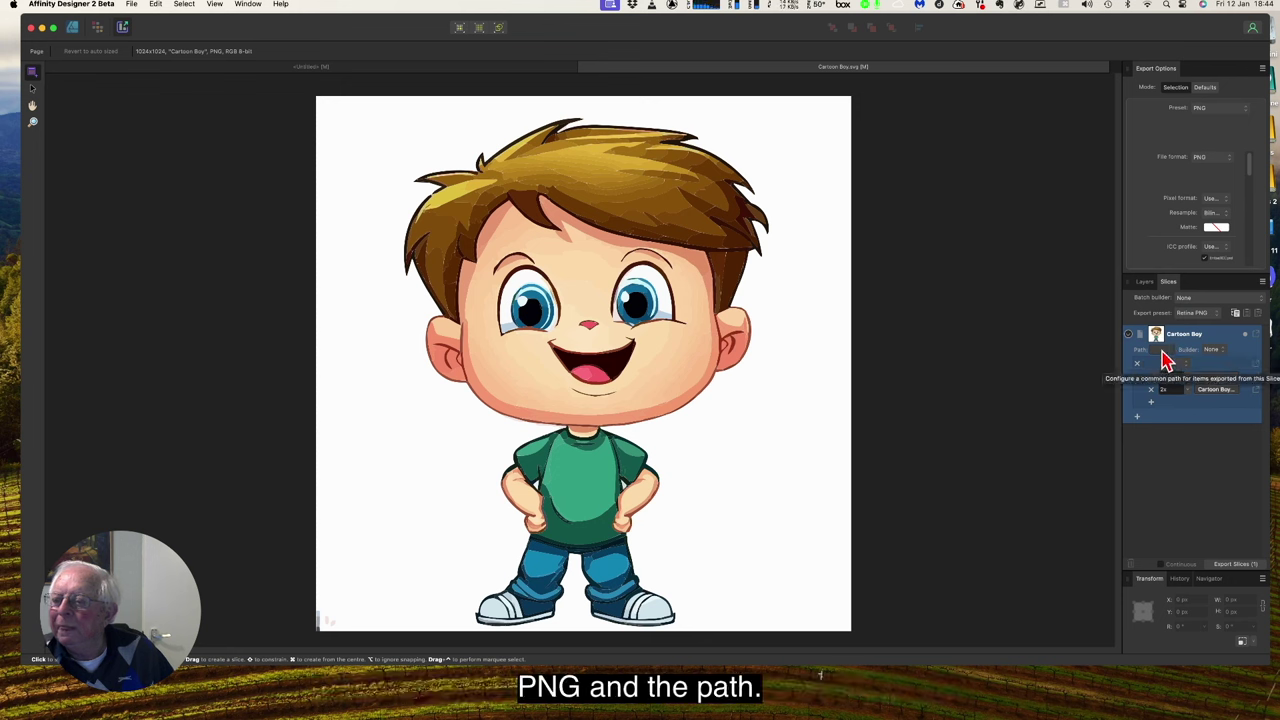
{"action": "left_click", "coordinate": [1162, 352]}
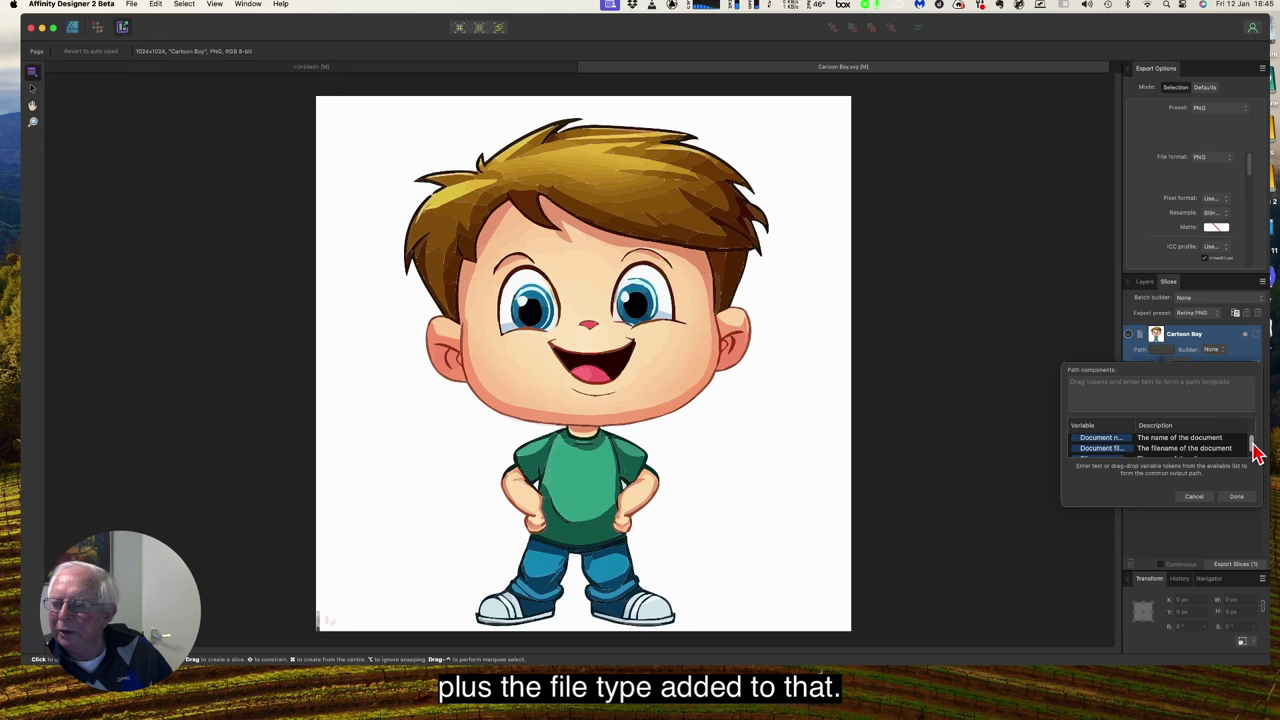
{"action": "scroll", "coordinate": [1255, 450], "scroll_direction": "down", "scroll_amount": 2}
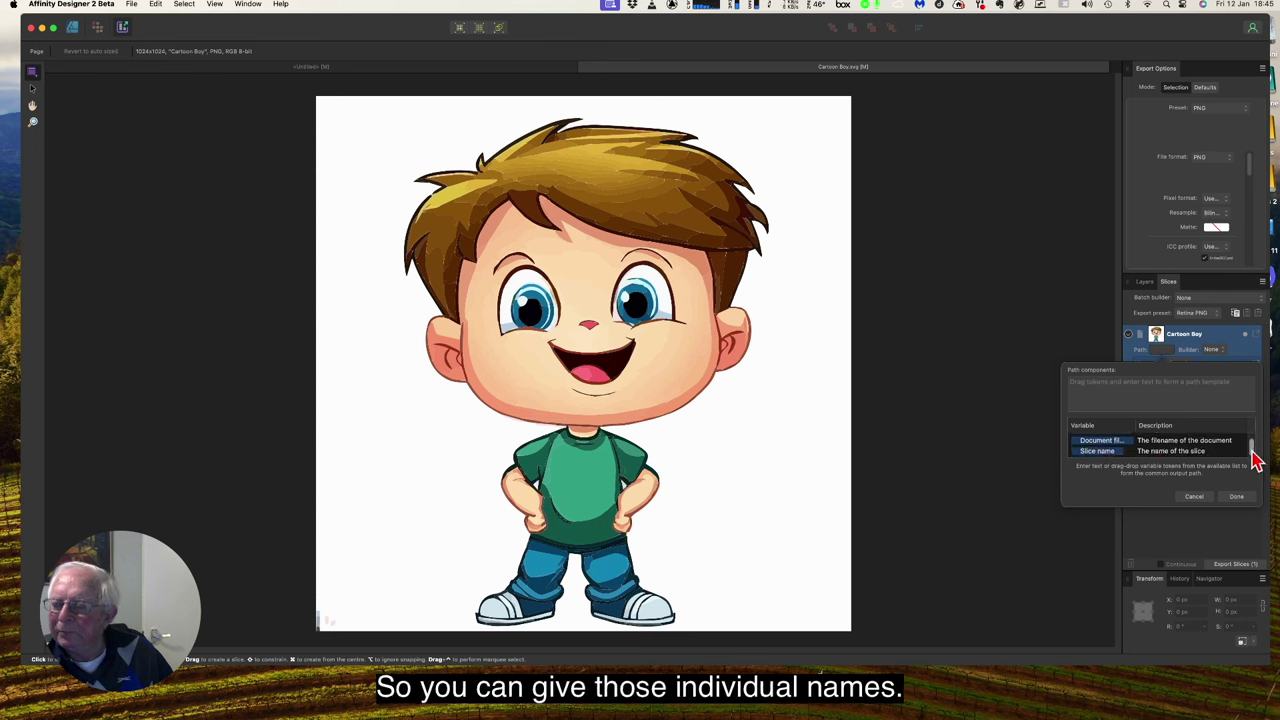
{"action": "scroll", "coordinate": [1255, 455], "scroll_direction": "up", "scroll_amount": 1}
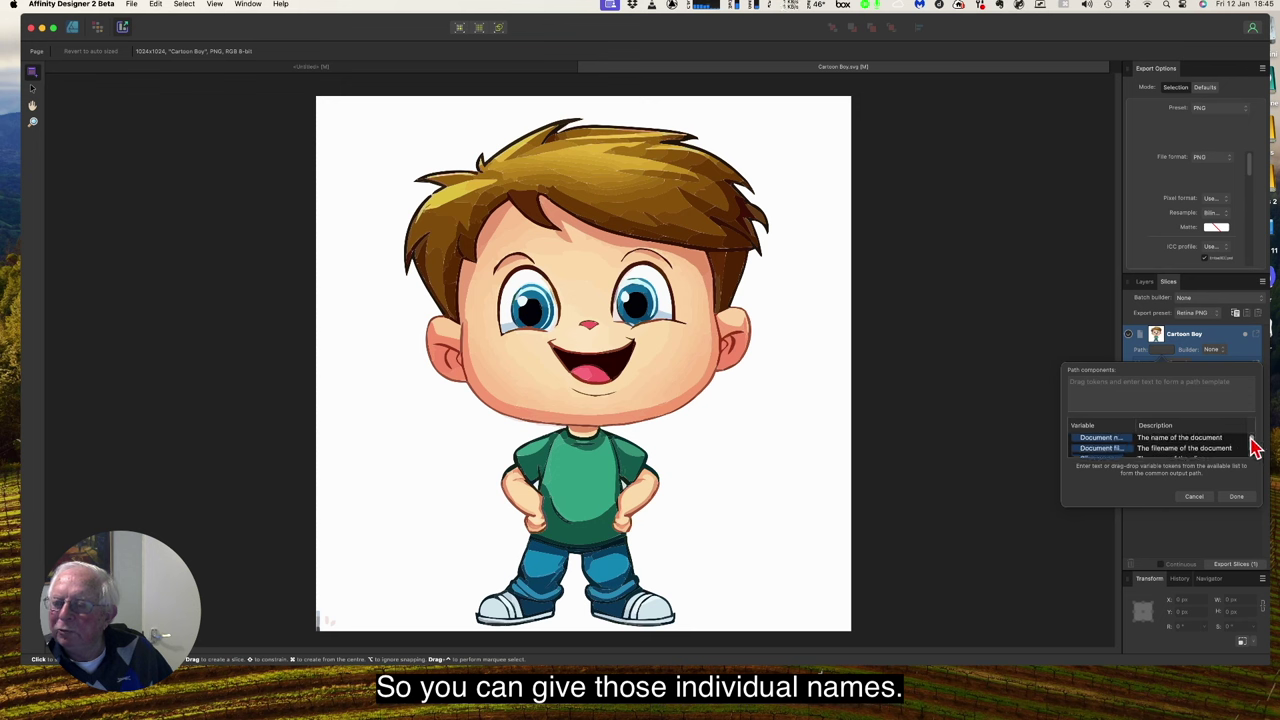
{"action": "left_click", "coordinate": [1099, 440]}
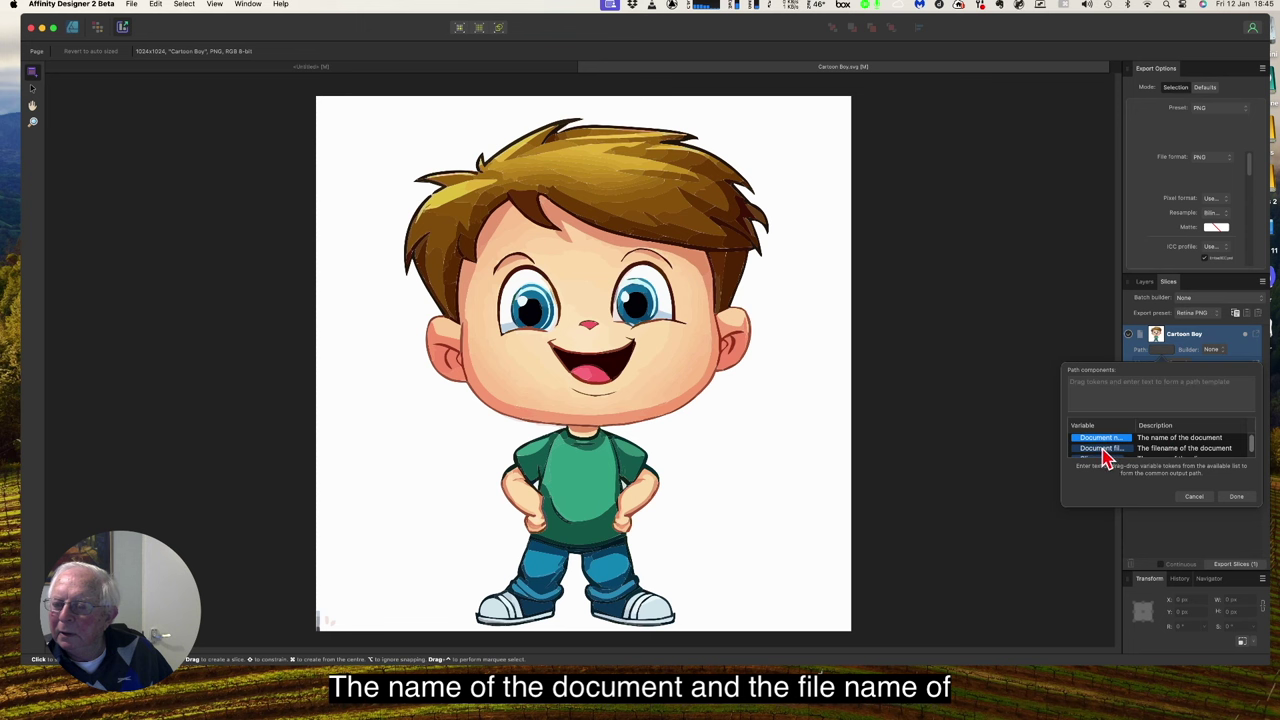
{"action": "left_click", "coordinate": [1104, 449]}
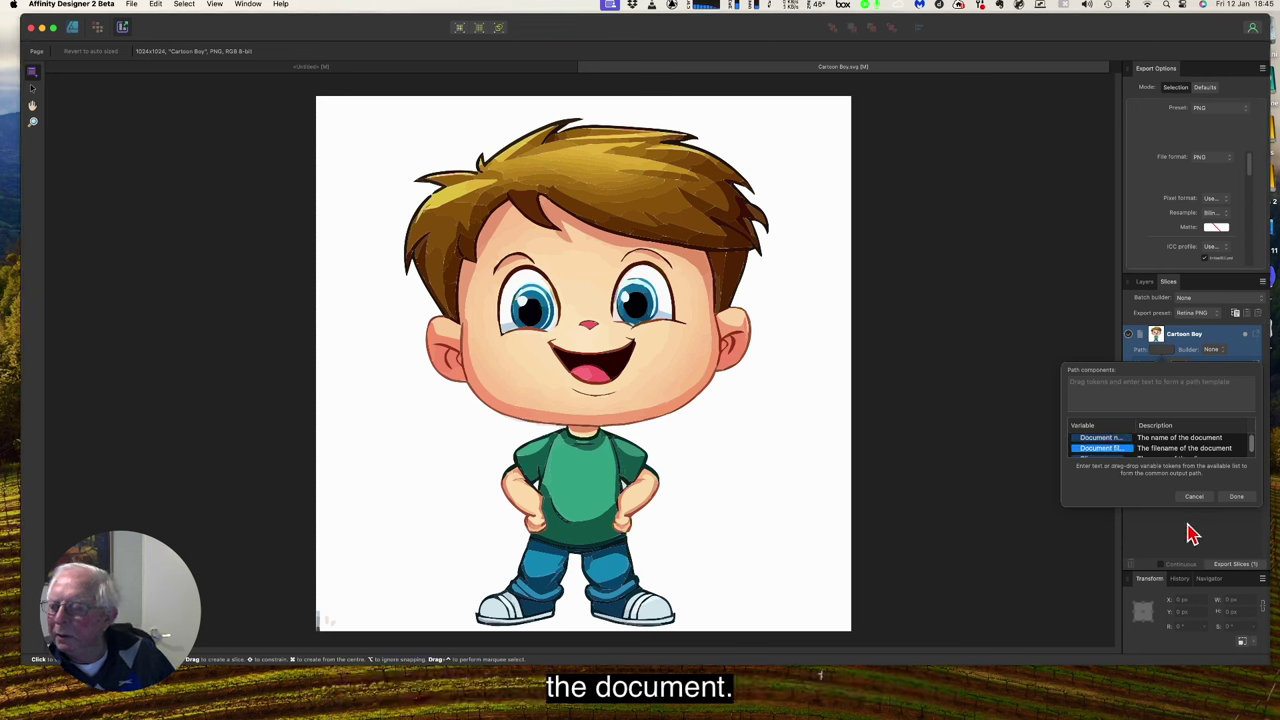
{"action": "left_click", "coordinate": [1238, 497]}
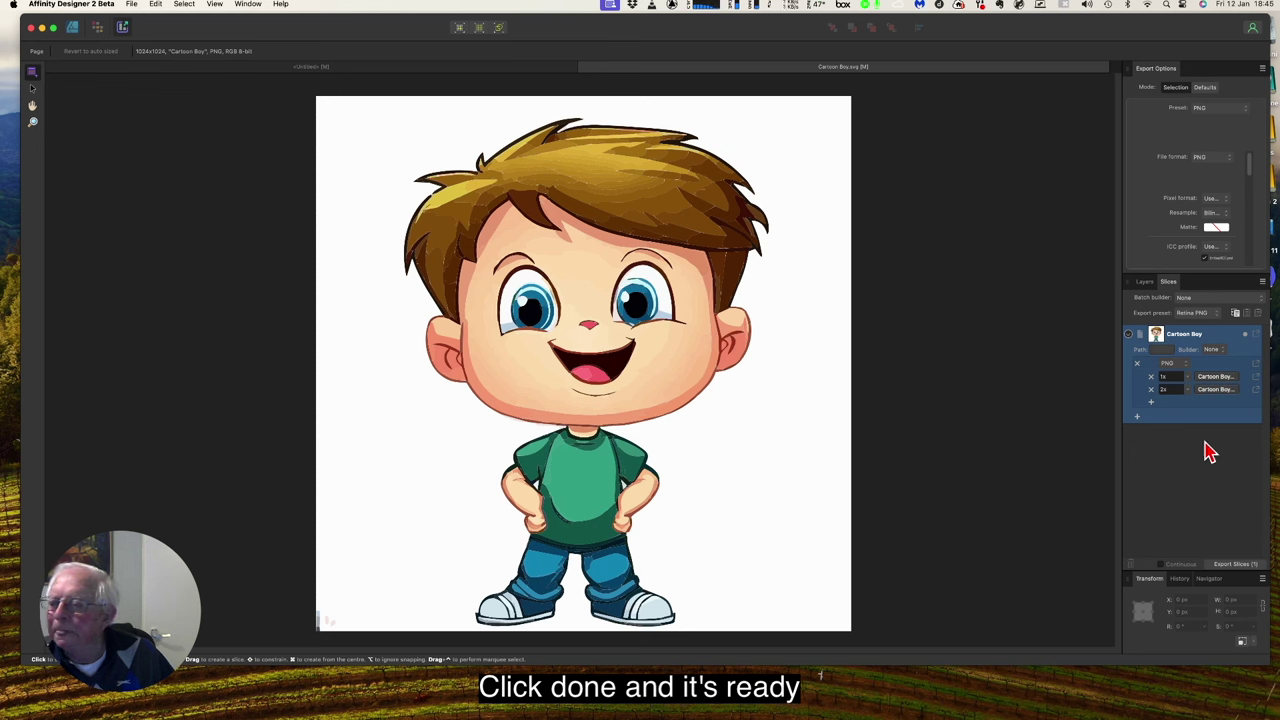
{"action": "left_click", "coordinate": [1217, 377]}
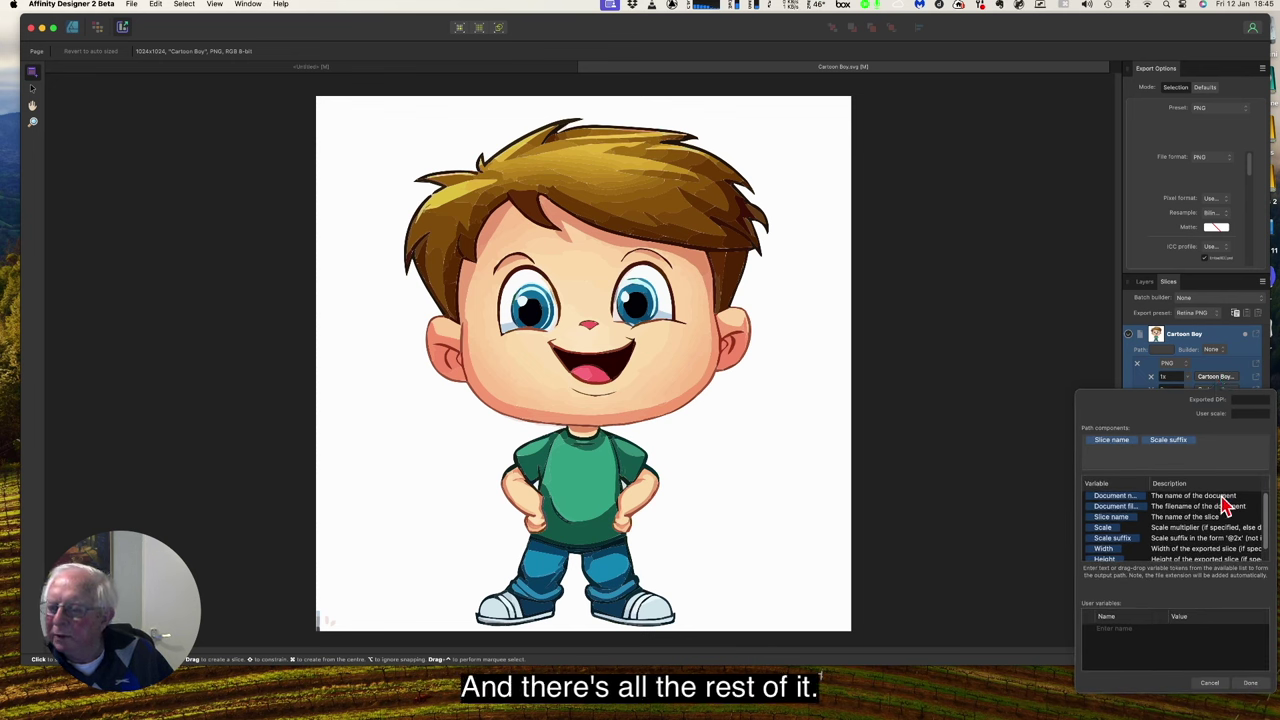
Cancel the 1x export's Path components editor, leaving its template unchanged
{"action": "scroll", "coordinate": [1210, 553], "scroll_direction": "down", "scroll_amount": 2}
{"action": "scroll", "coordinate": [1210, 553], "scroll_direction": "up", "scroll_amount": 2}
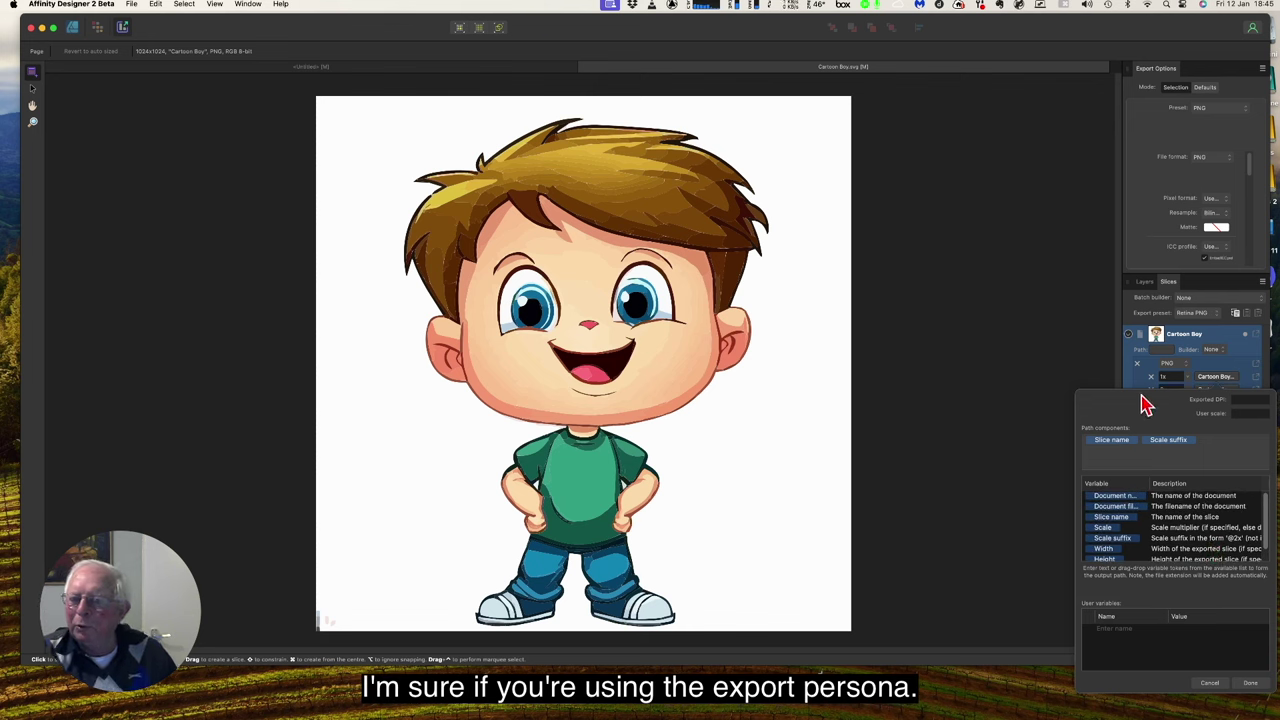
{"action": "left_click", "coordinate": [1210, 684]}
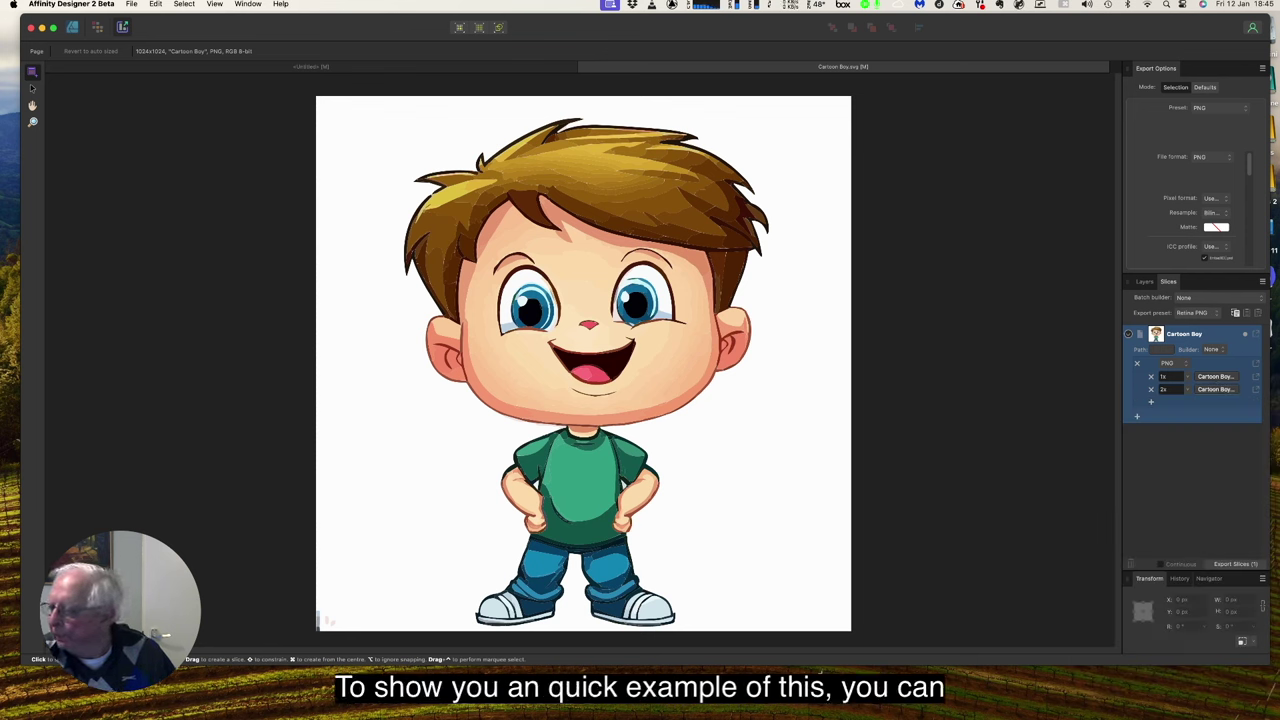
{"action": "left_click", "coordinate": [672, 4]}
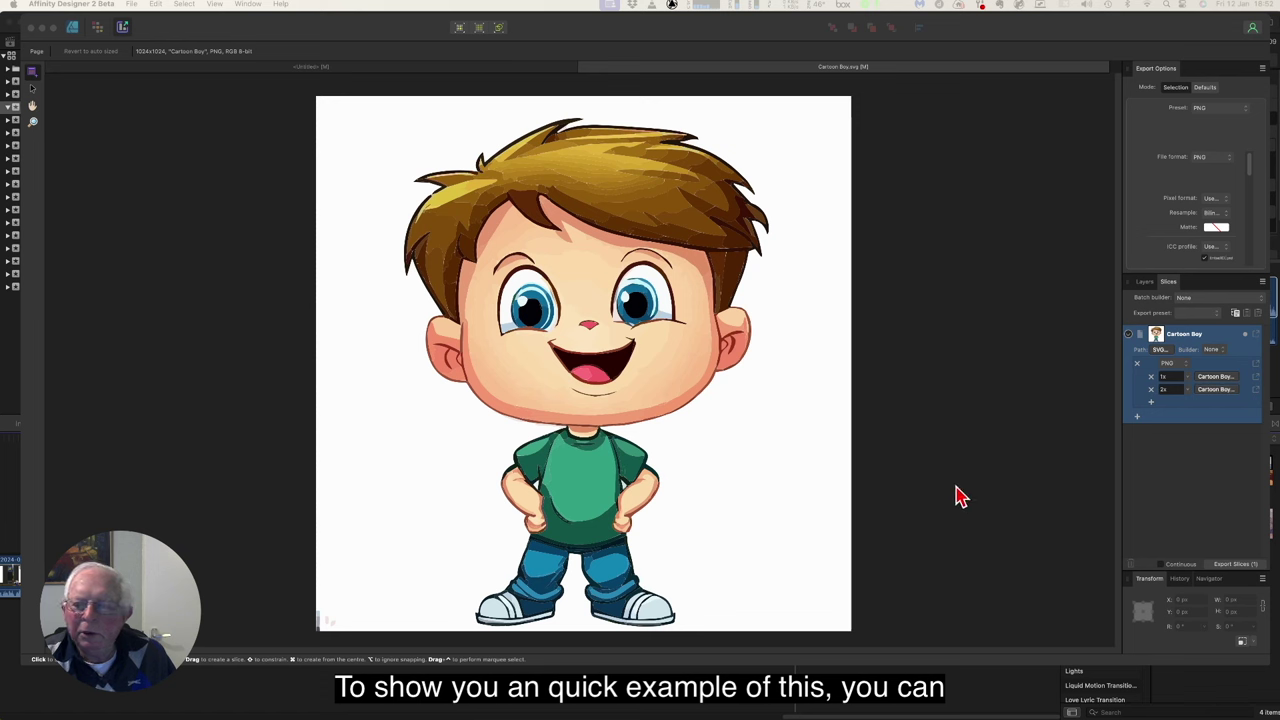
Set the Cartoon Boy slice's path template to 'SVG Boy Cartoon' and confirm
{"action": "left_click", "coordinate": [1160, 350]}
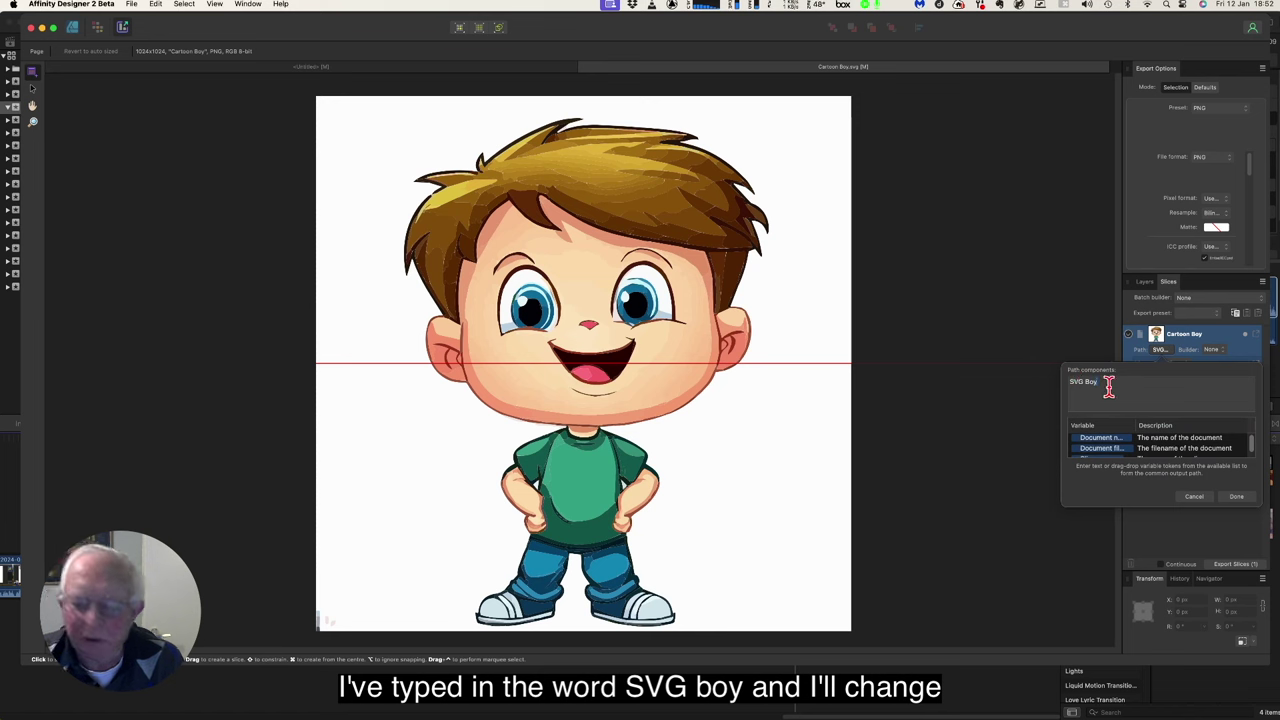
{"action": "type", "text": "Ca"}
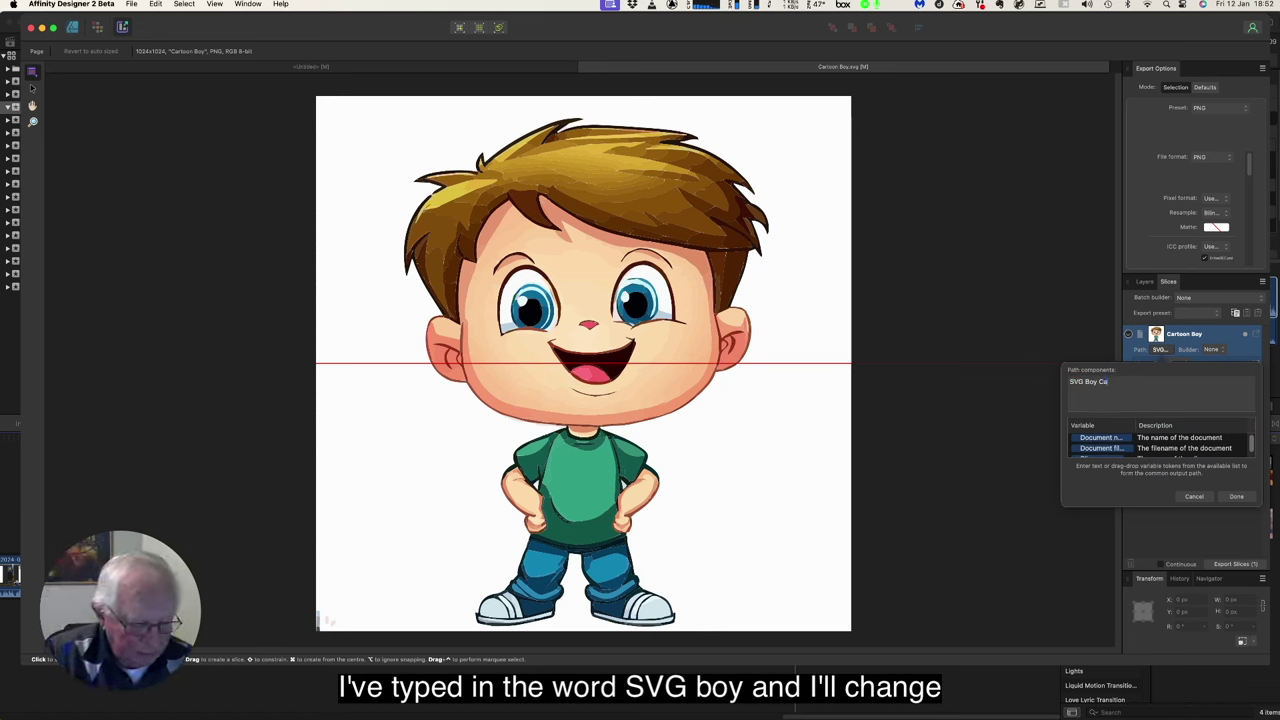
{"action": "type", "text": "rtoon"}
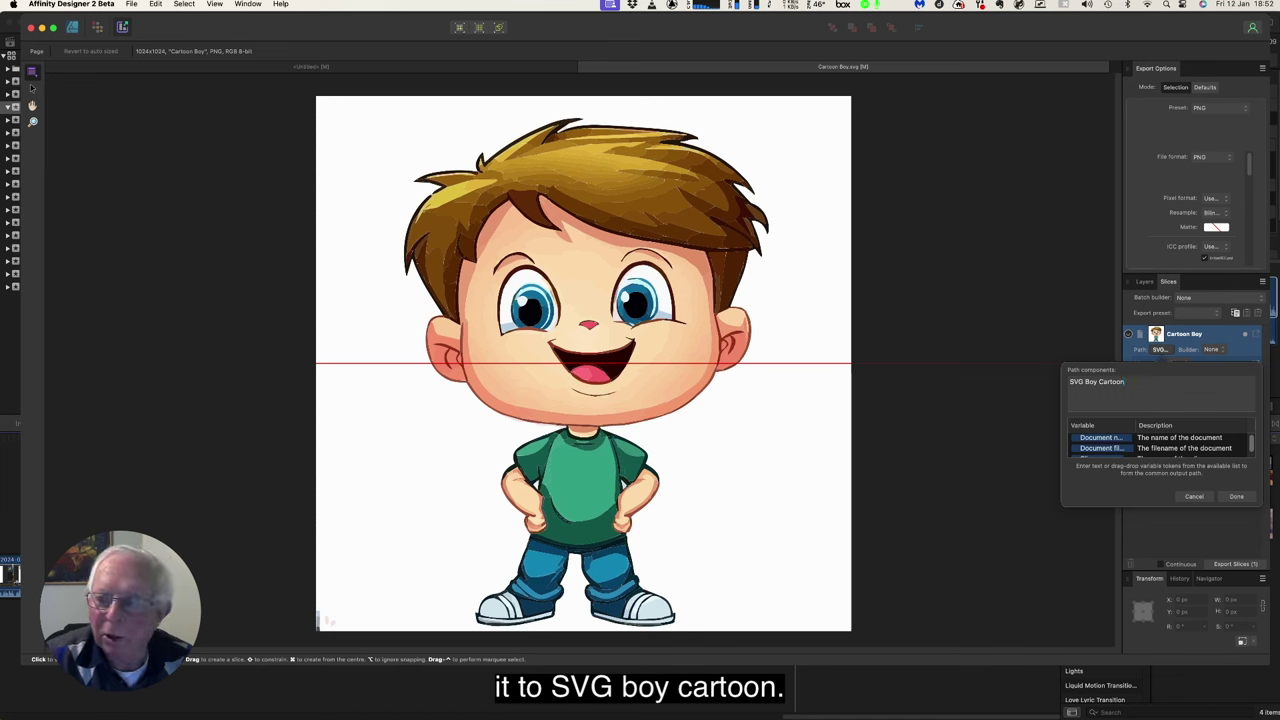
{"action": "left_click", "coordinate": [1105, 443]}
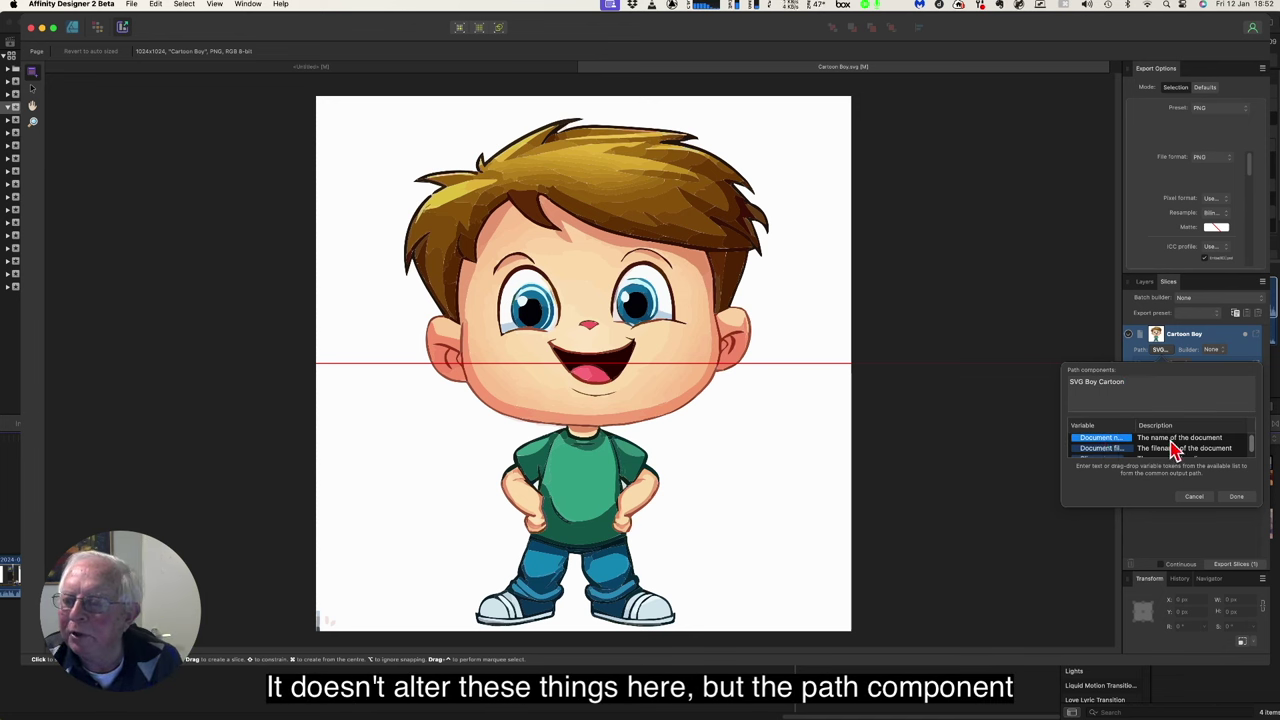
{"action": "left_click", "coordinate": [1091, 385]}
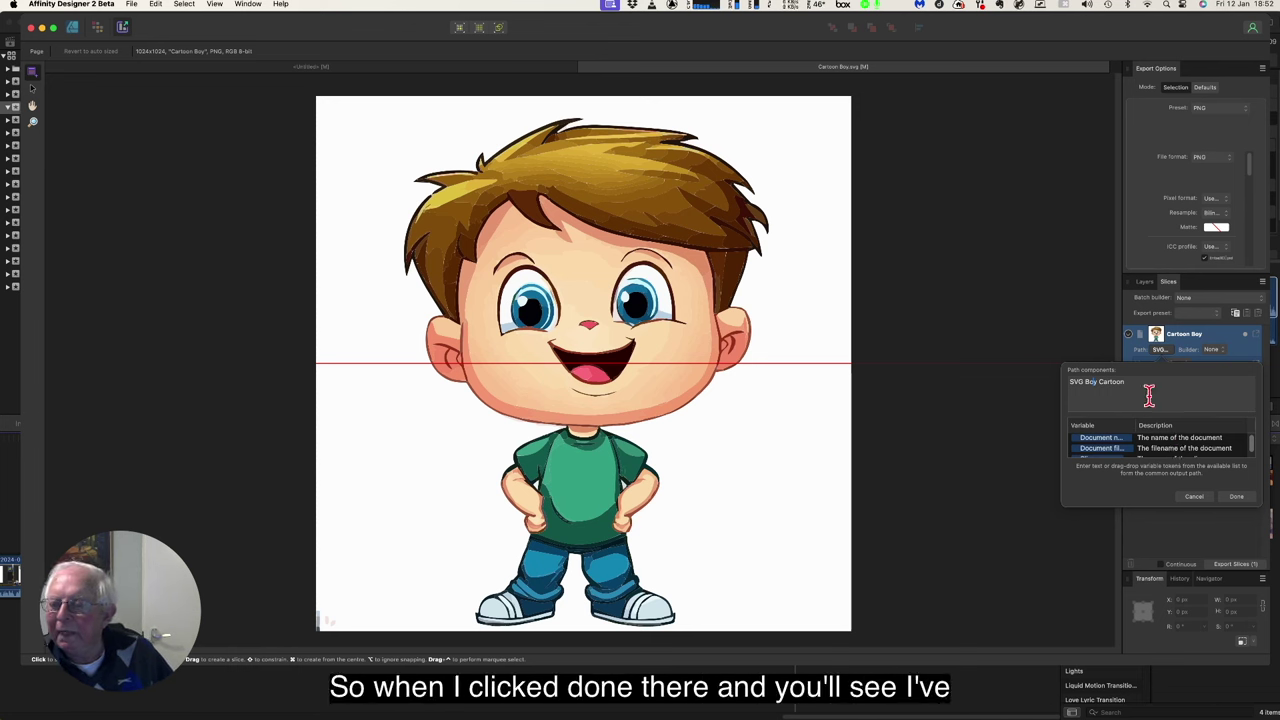
{"action": "left_click", "coordinate": [1237, 497]}
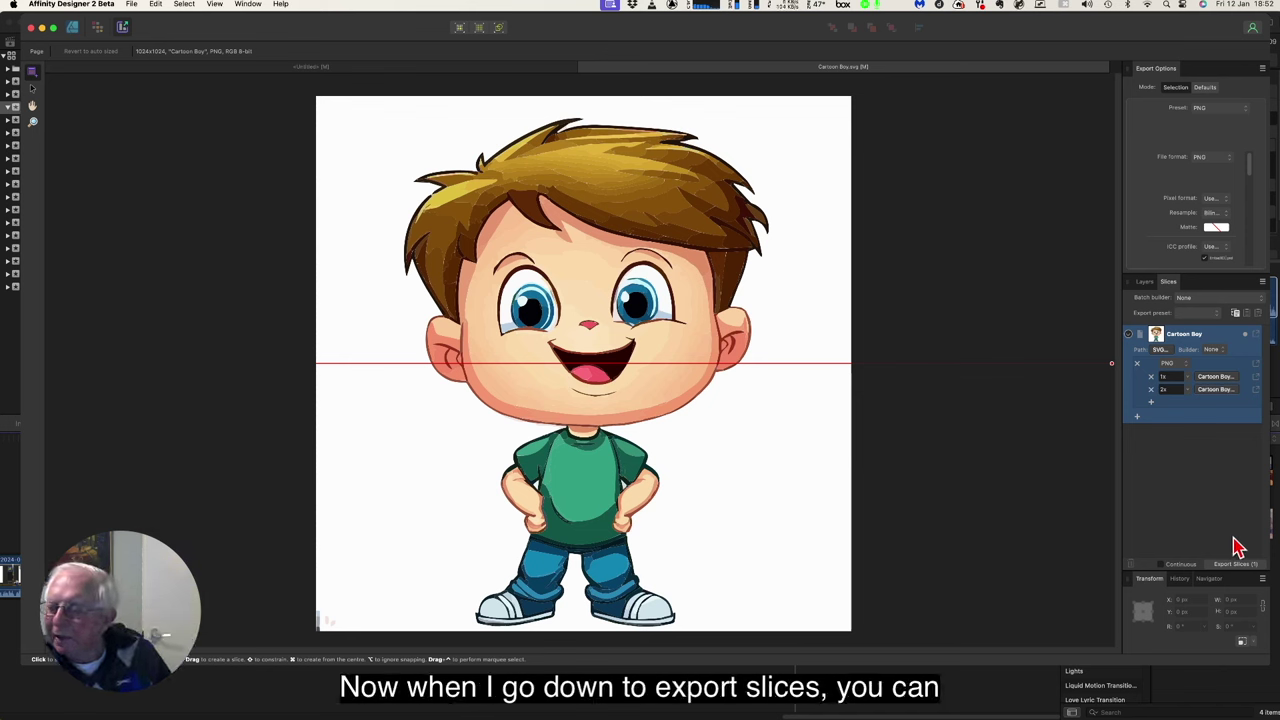
Export the Cartoon Boy slice's 1x and 2x PNGs into the Pictures folder
{"action": "left_click", "coordinate": [1235, 566]}
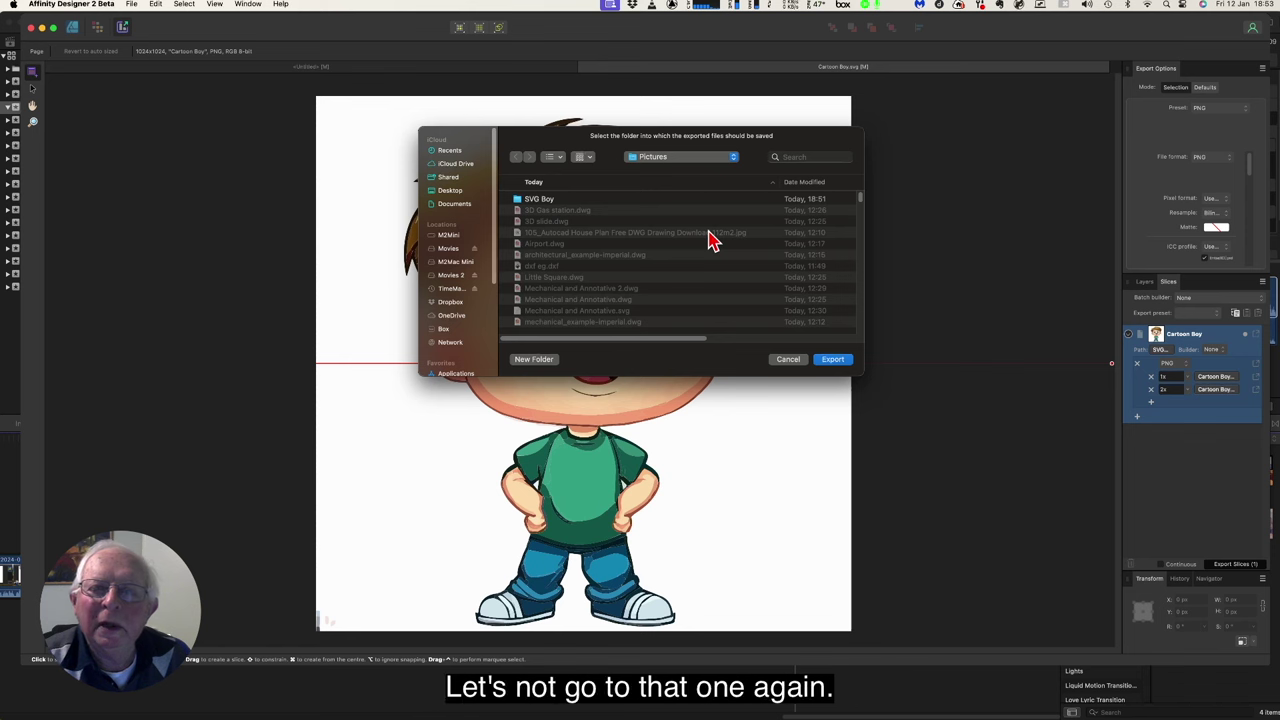
{"action": "left_click", "coordinate": [836, 364]}
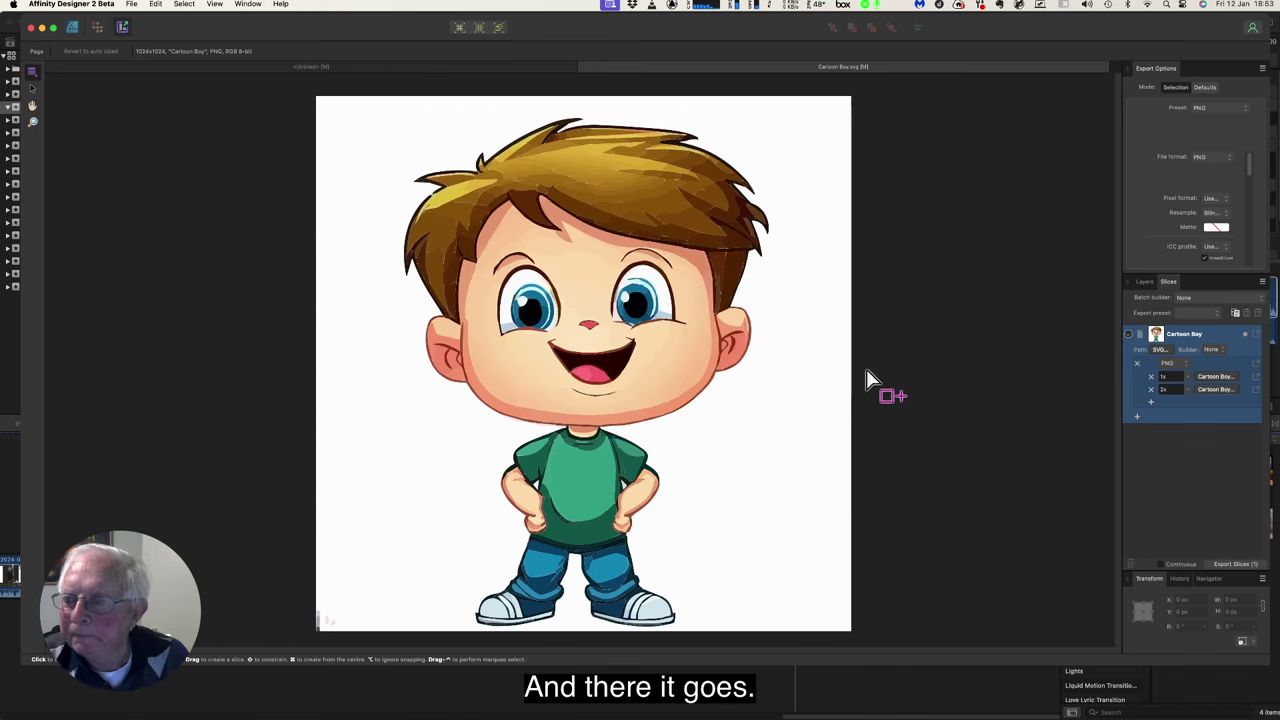
Open the recent SVG Boy folder from Finder's Dock menu, then go back to Pictures
{"action": "mouse_move", "coordinate": [57, 706]}
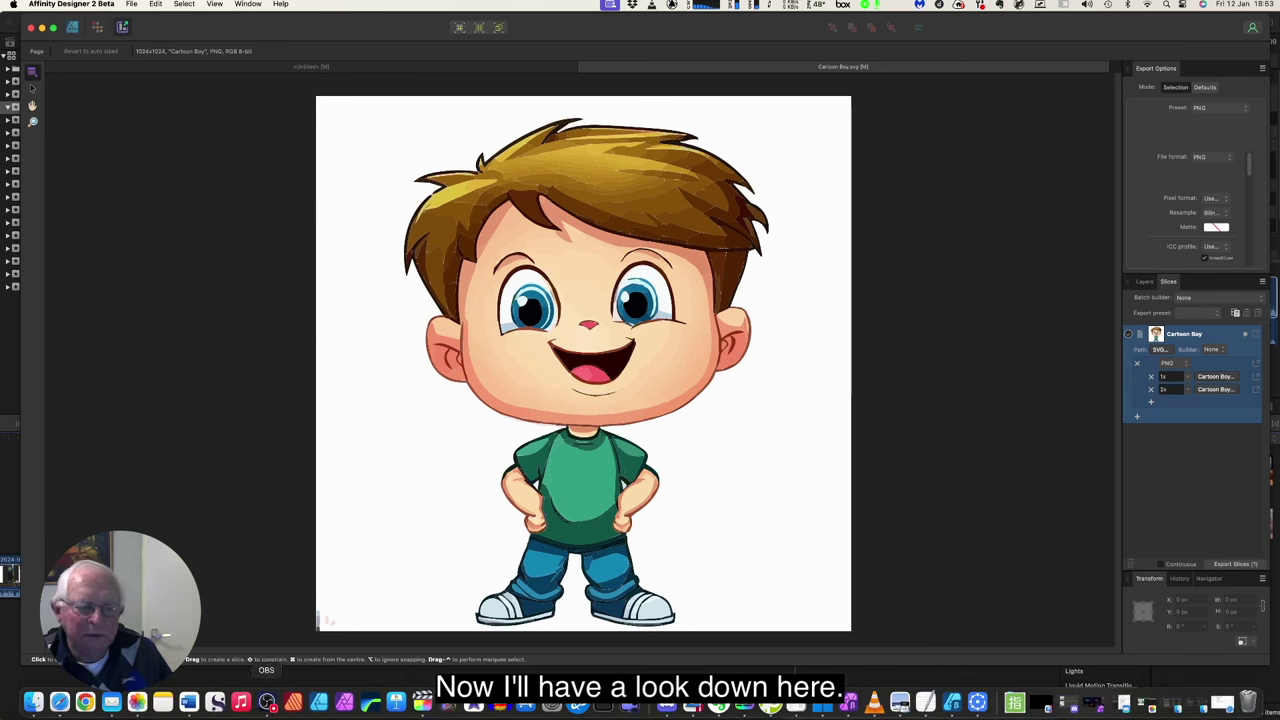
{"action": "right_click", "coordinate": [35, 703]}
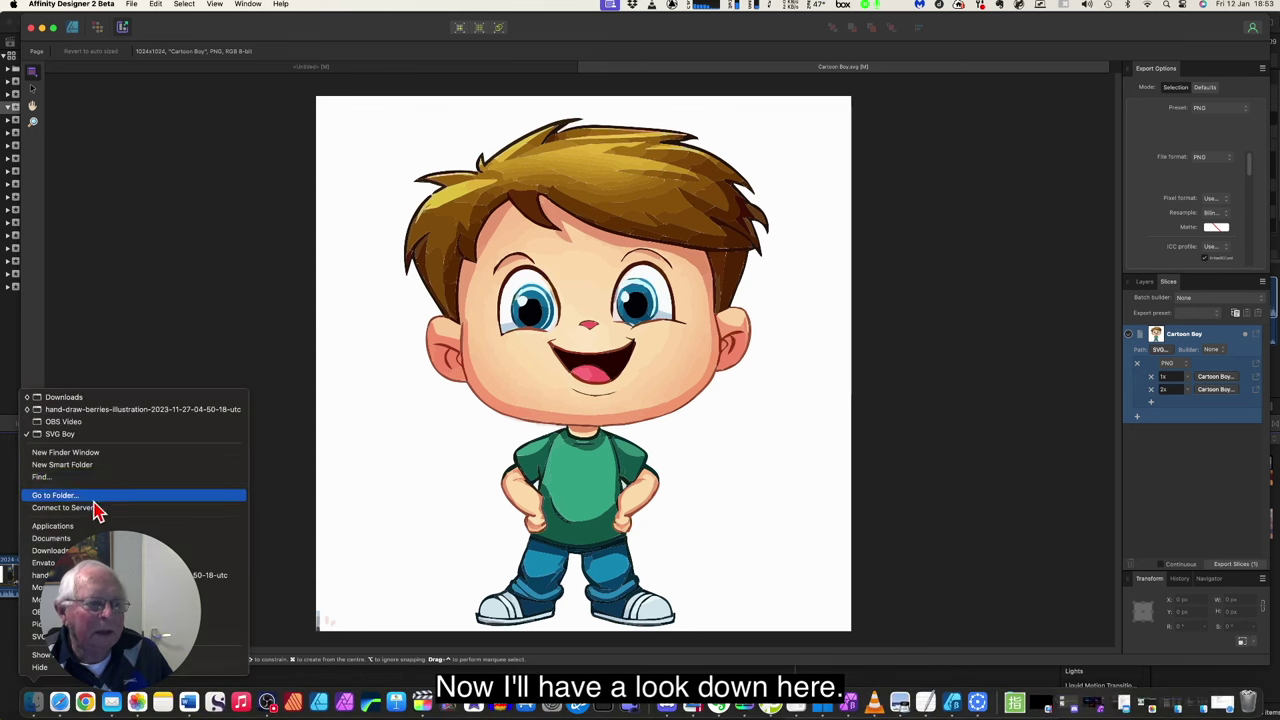
{"action": "left_click", "coordinate": [86, 434]}
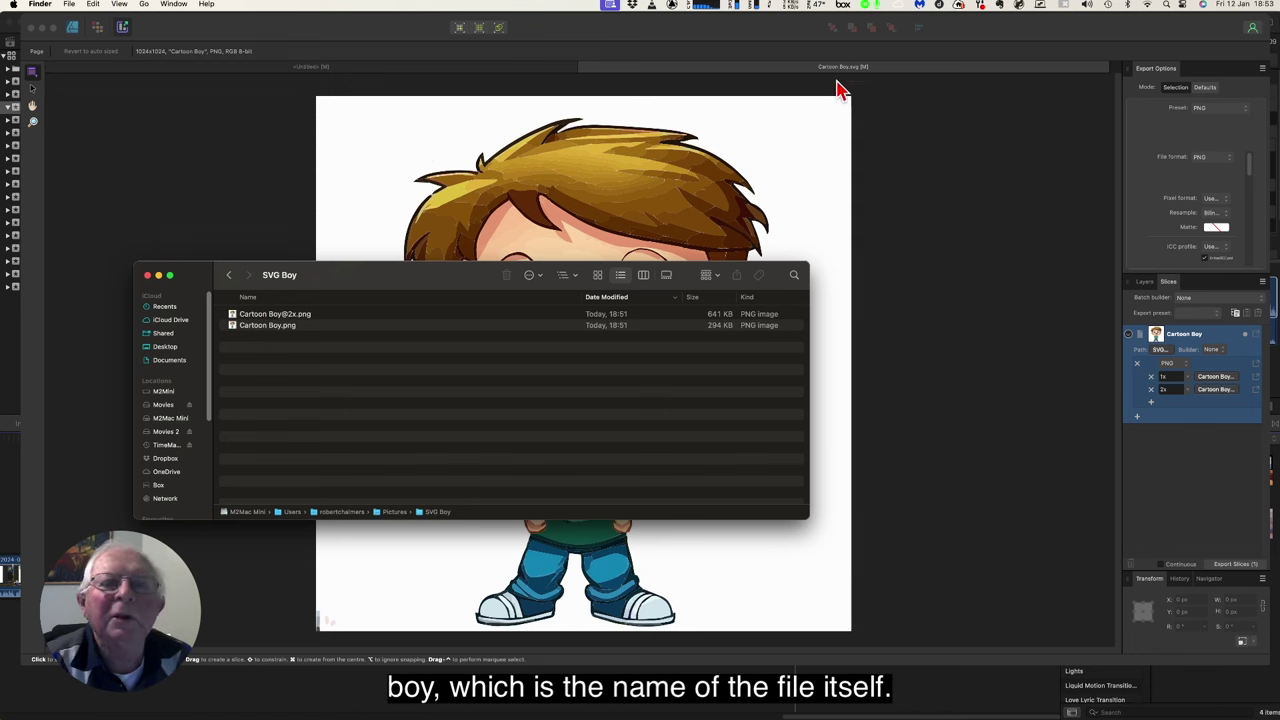
{"action": "left_click", "coordinate": [230, 277]}
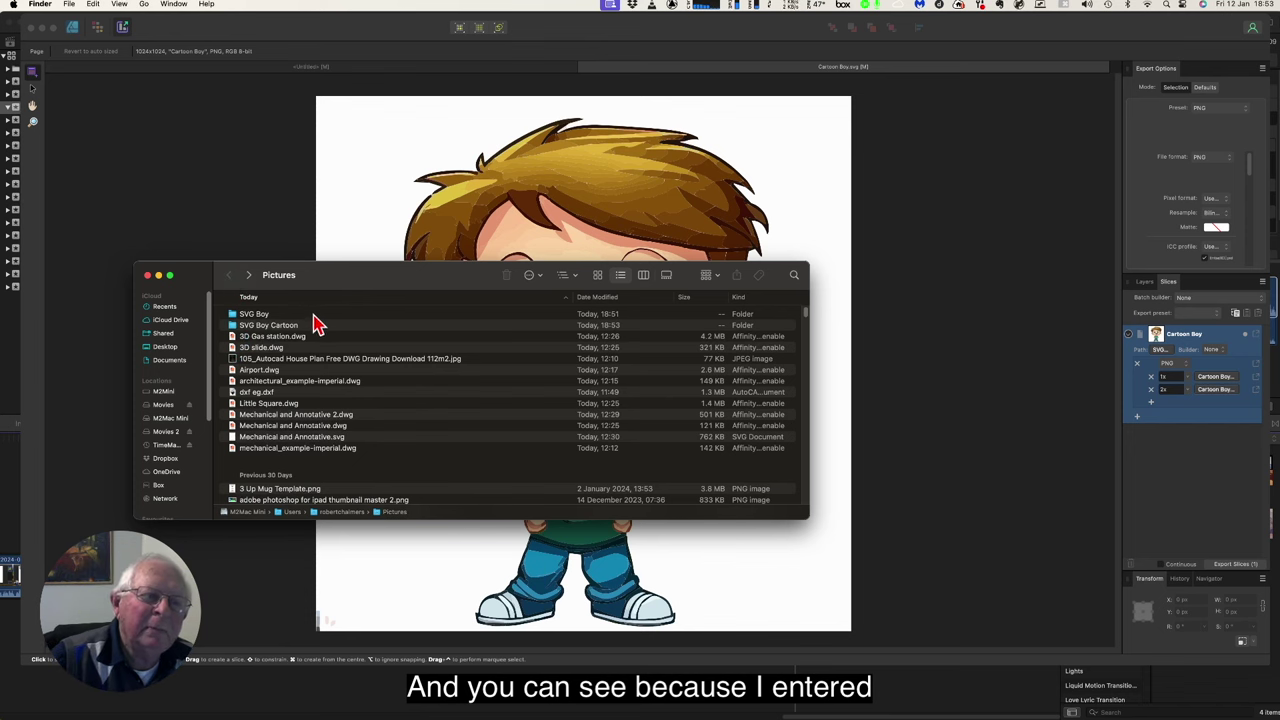
Recheck the slice's path template, then open the SVG Boy Cartoon folder in Finder
{"action": "left_click", "coordinate": [1146, 362]}
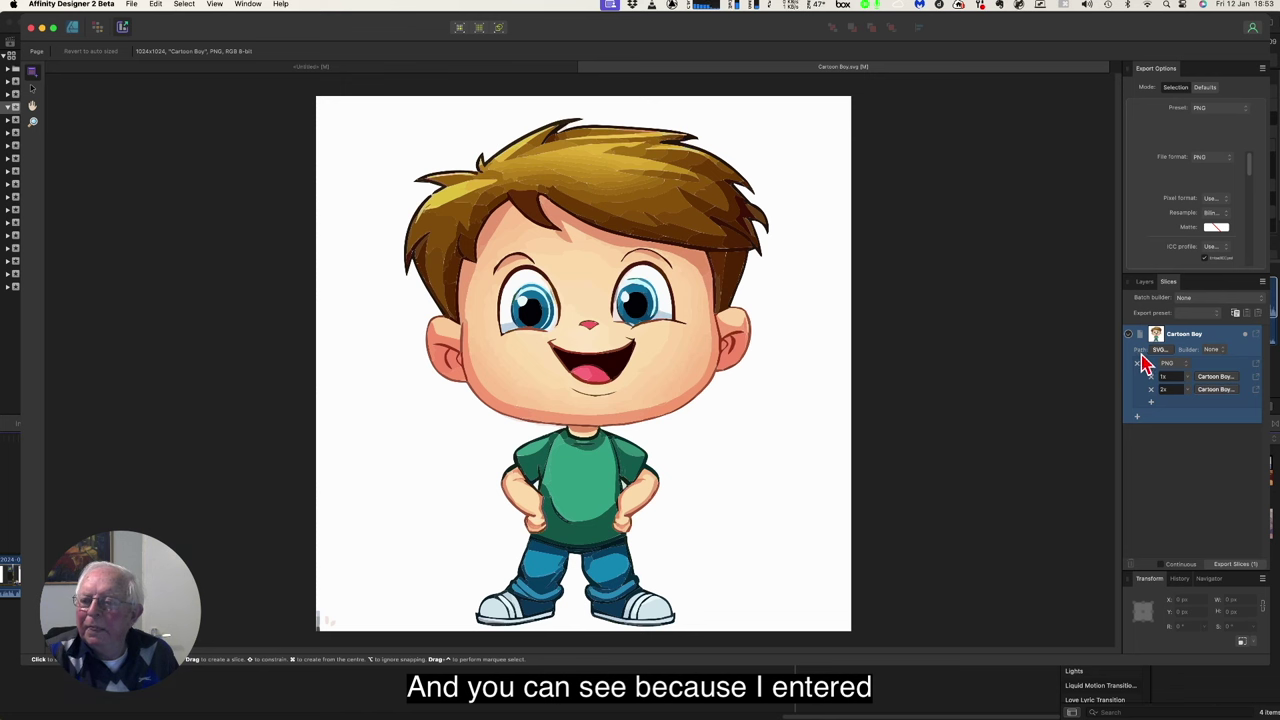
{"action": "left_click", "coordinate": [1160, 349]}
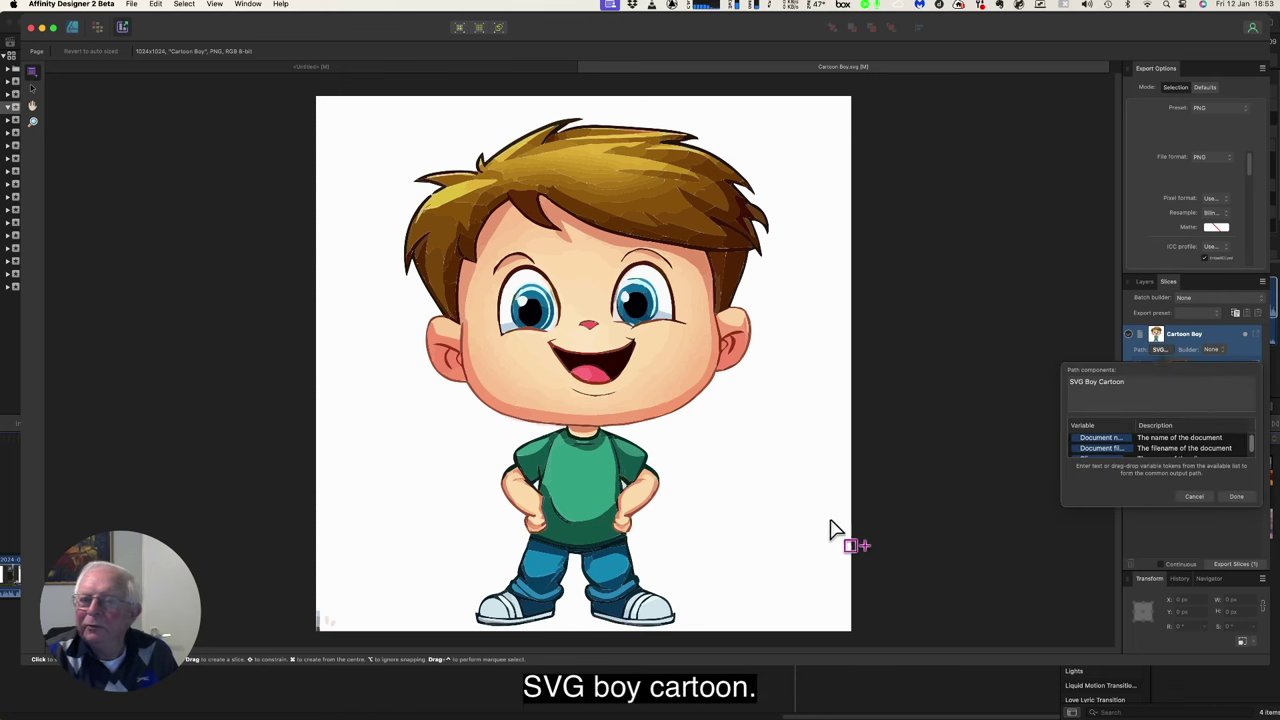
{"action": "mouse_move", "coordinate": [300, 712]}
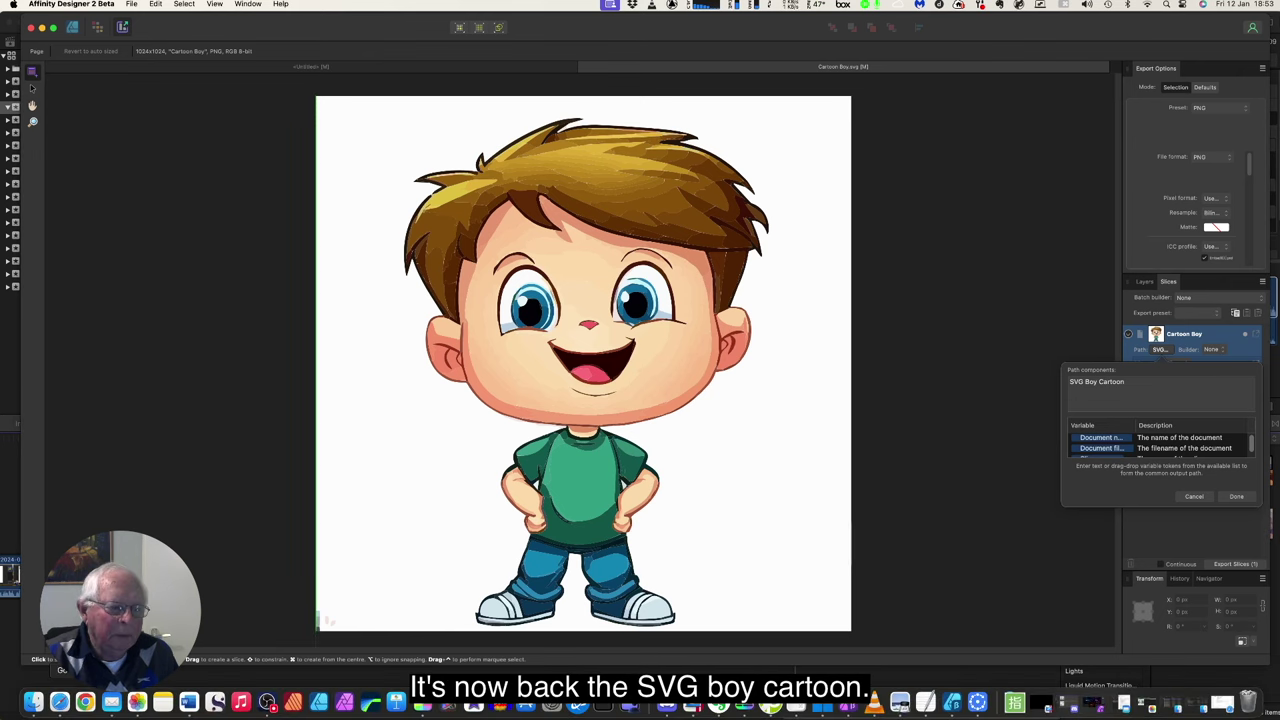
{"action": "left_click", "coordinate": [33, 703]}
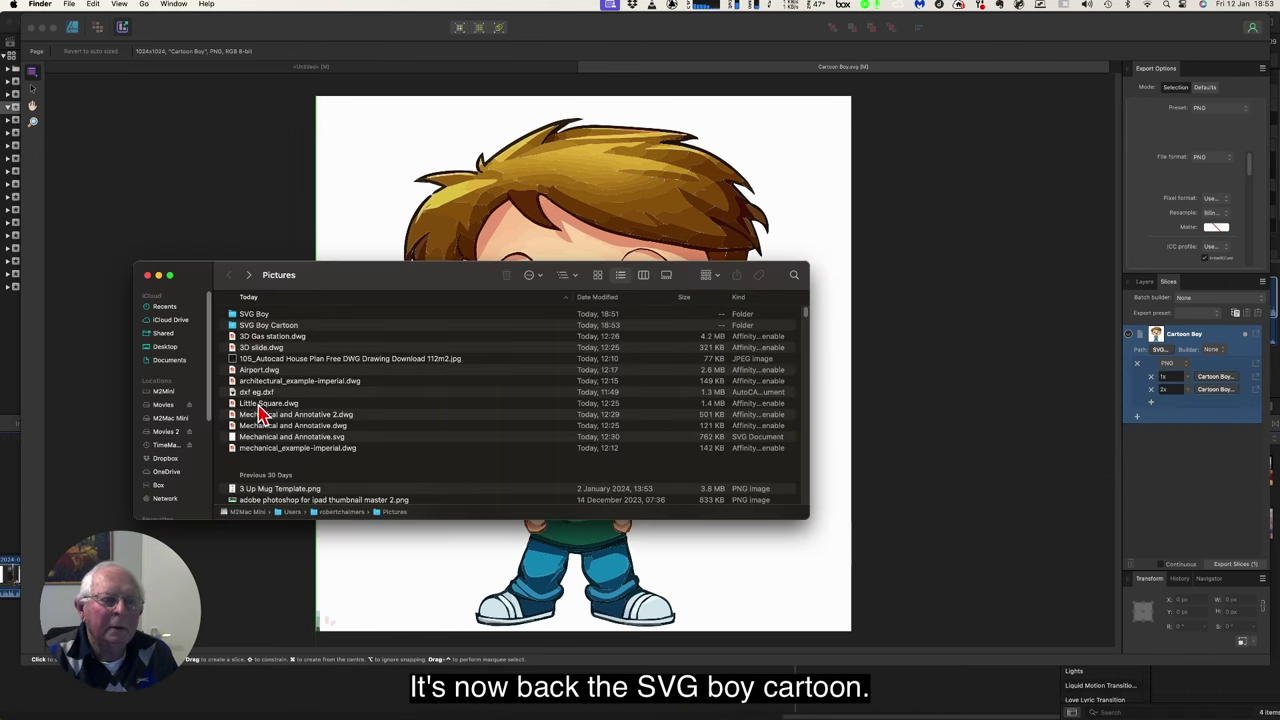
{"action": "left_click", "coordinate": [238, 329]}
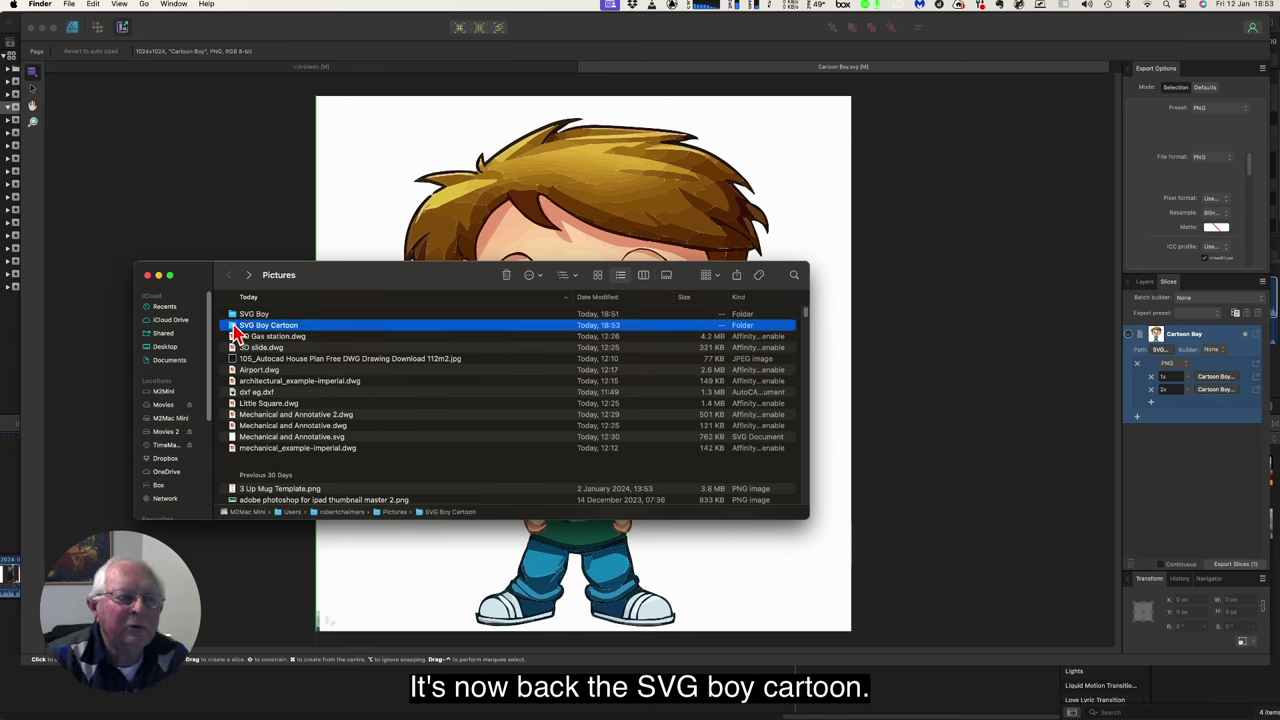
{"action": "double_click", "coordinate": [238, 329]}
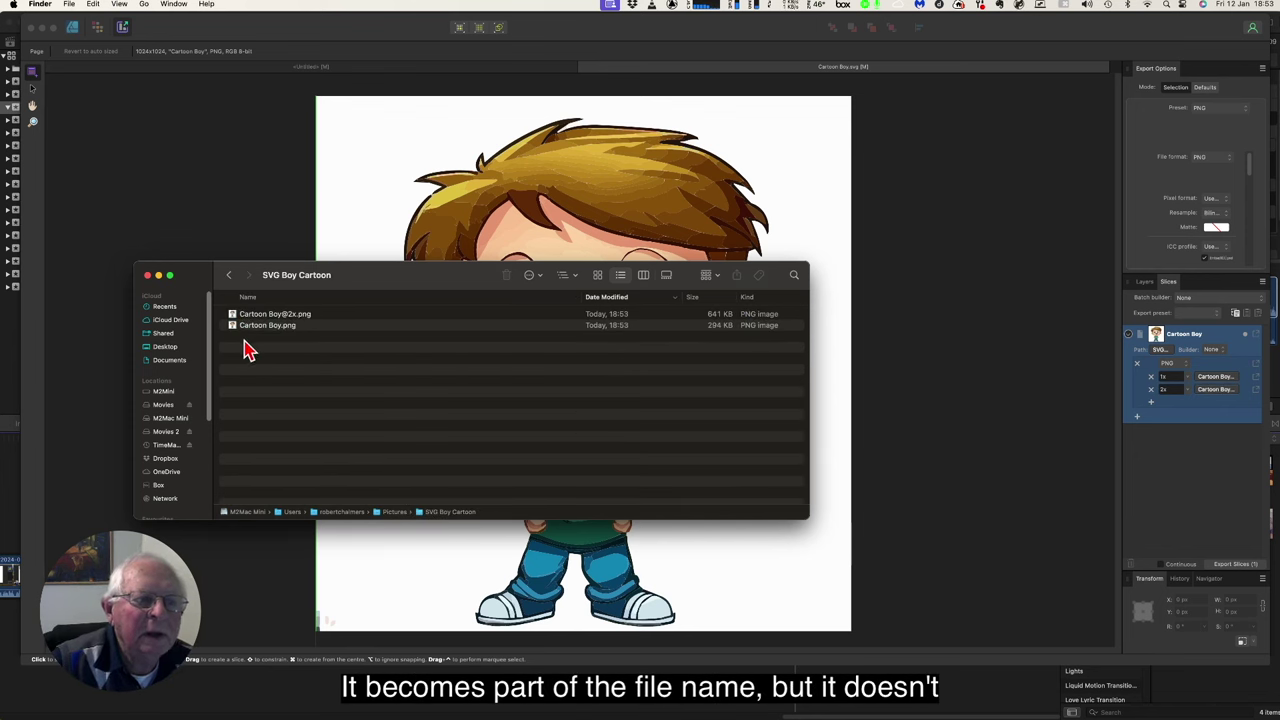